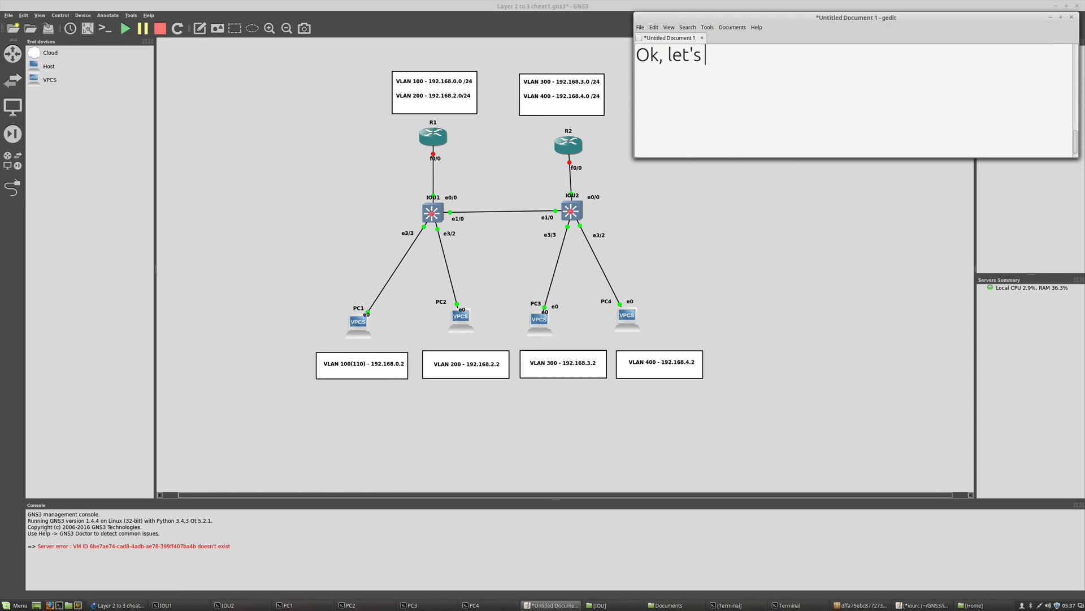
Continue the note after "Ok, let's" with "get an IOU image up and running".
type("get an IOU")
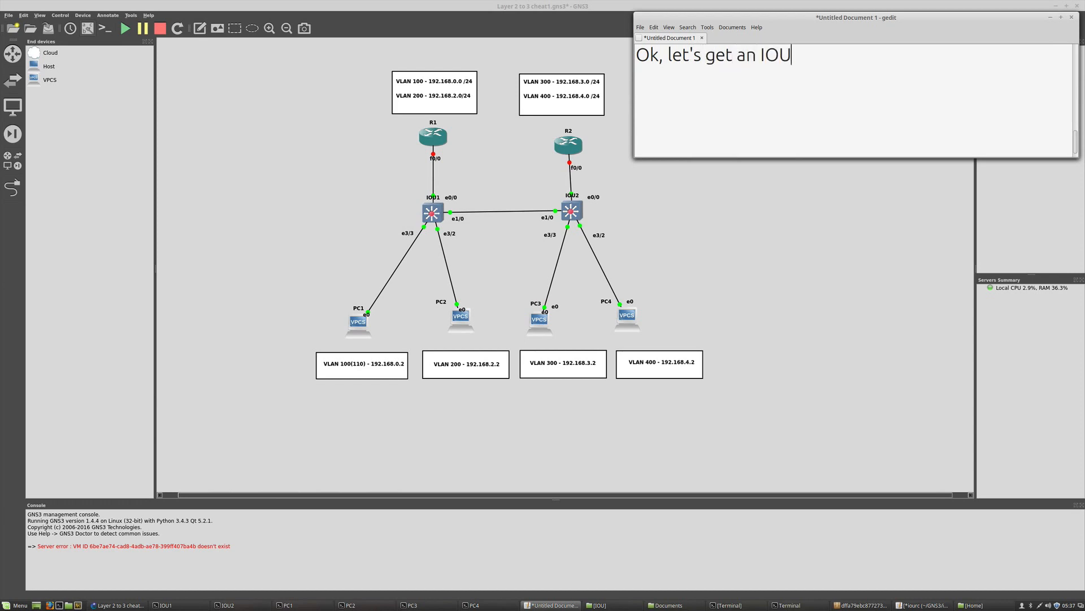
type(" u")
key("BackSpace")
type("image up and running")
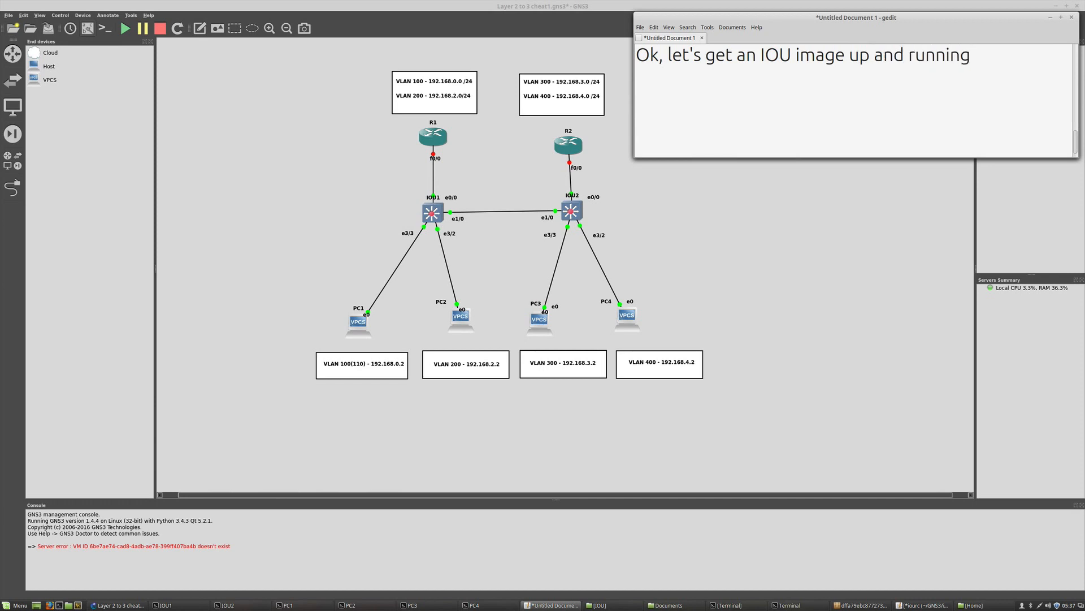
Continue the note with "...you could save yourself this .....uh..bit of work by just asking me for a link to this GNS3 Workbench VM I updated".
type("...you could sa")
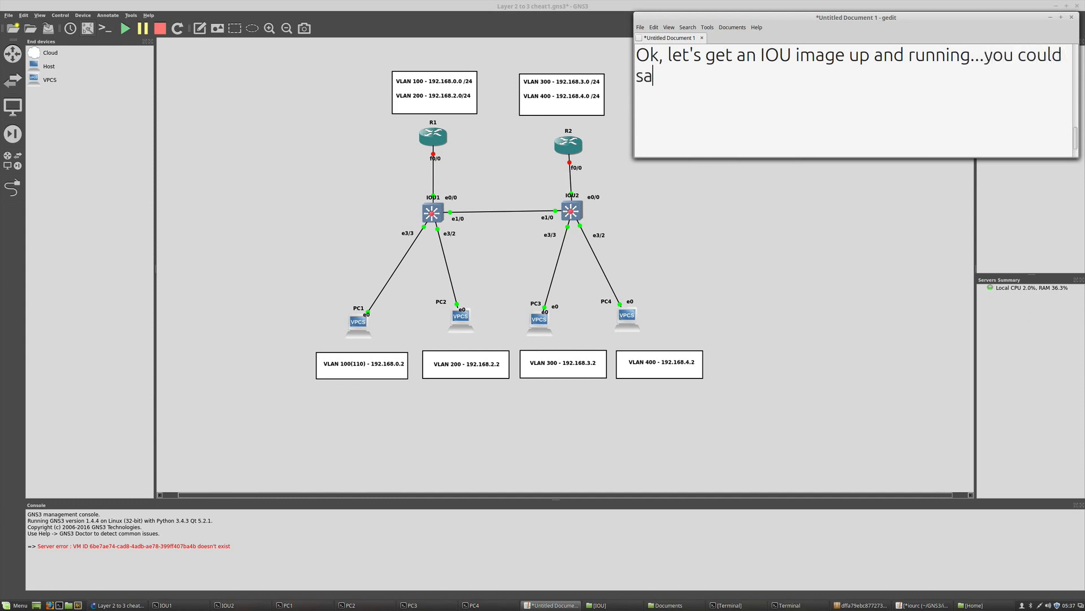
type("ve yourf")
key("BackSpace")
type("self ")
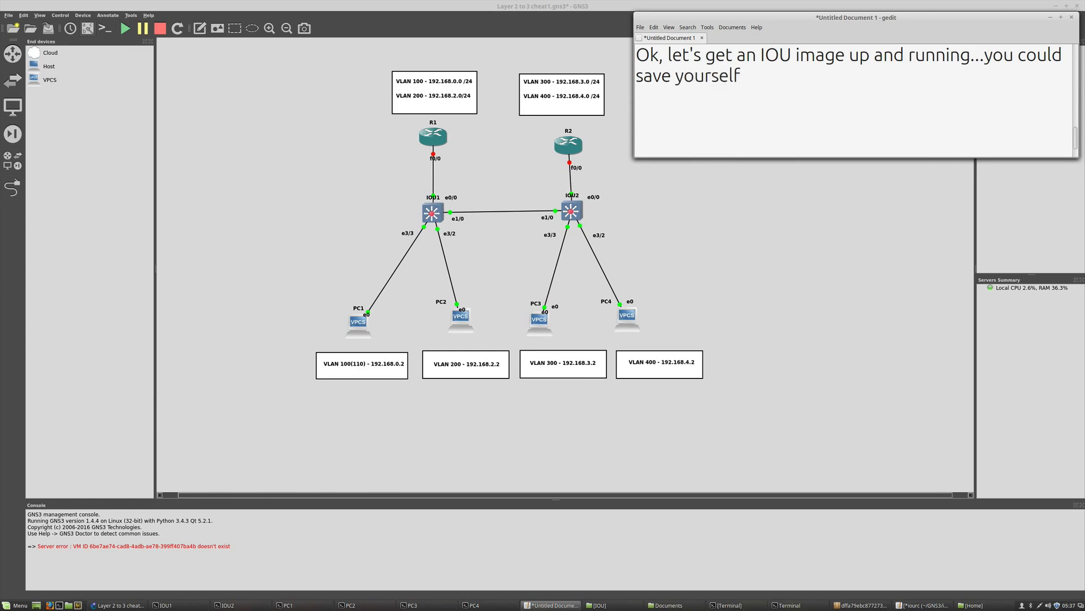
type("this")
type(".....")
type("uh..")
type("bit of wor")
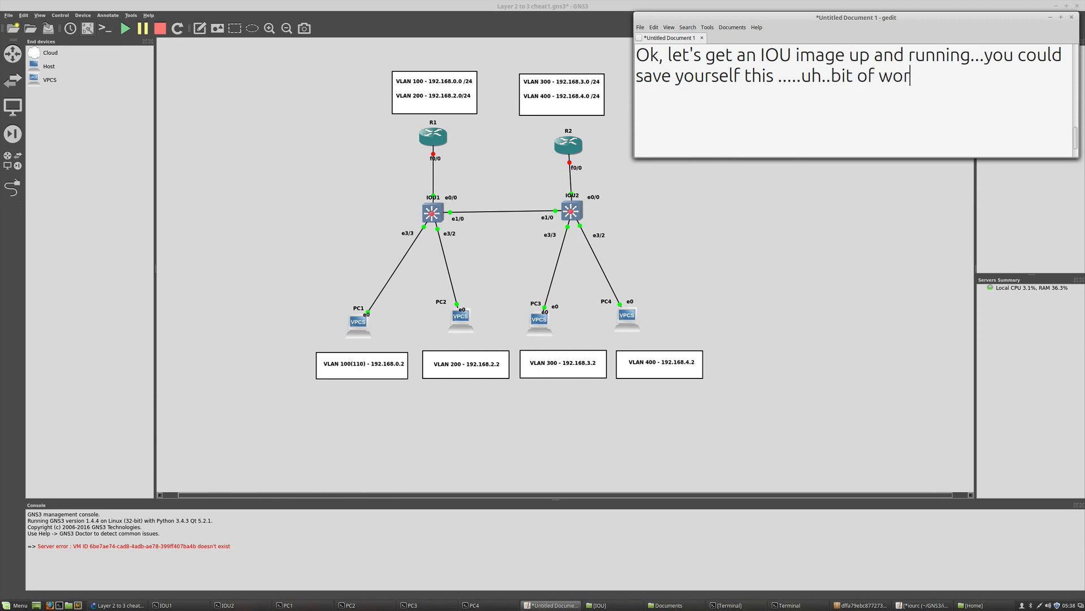
type("k by just as")
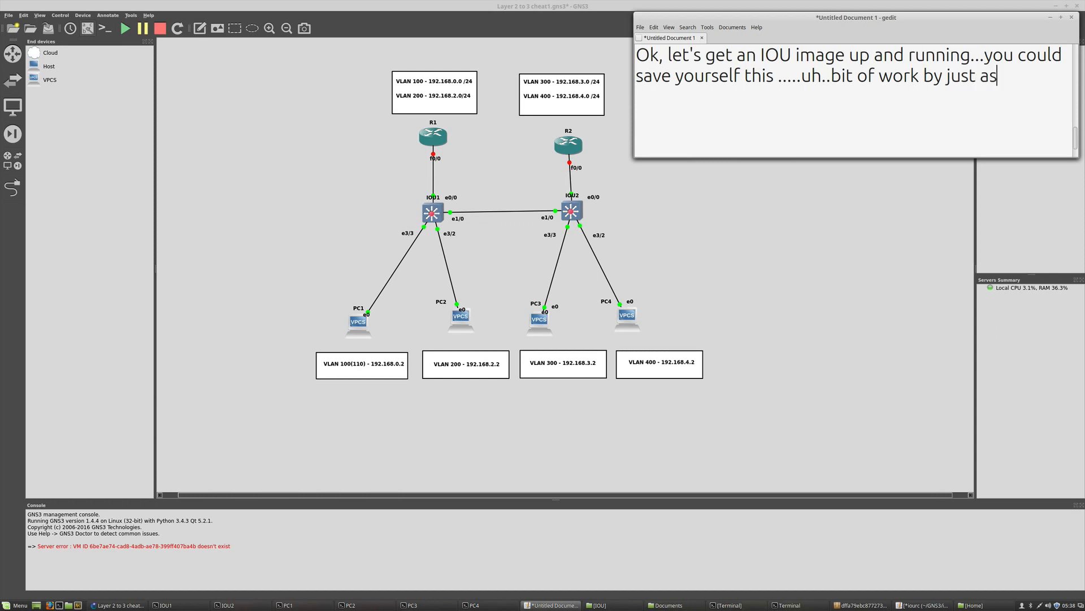
type("king me for a l")
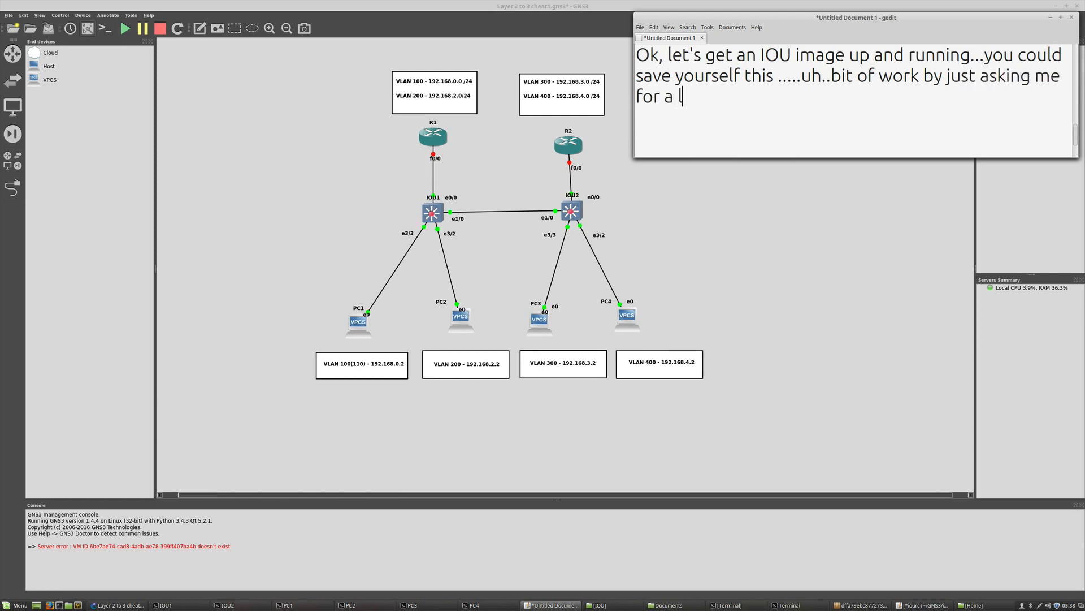
type("ink to this GNS3 ")
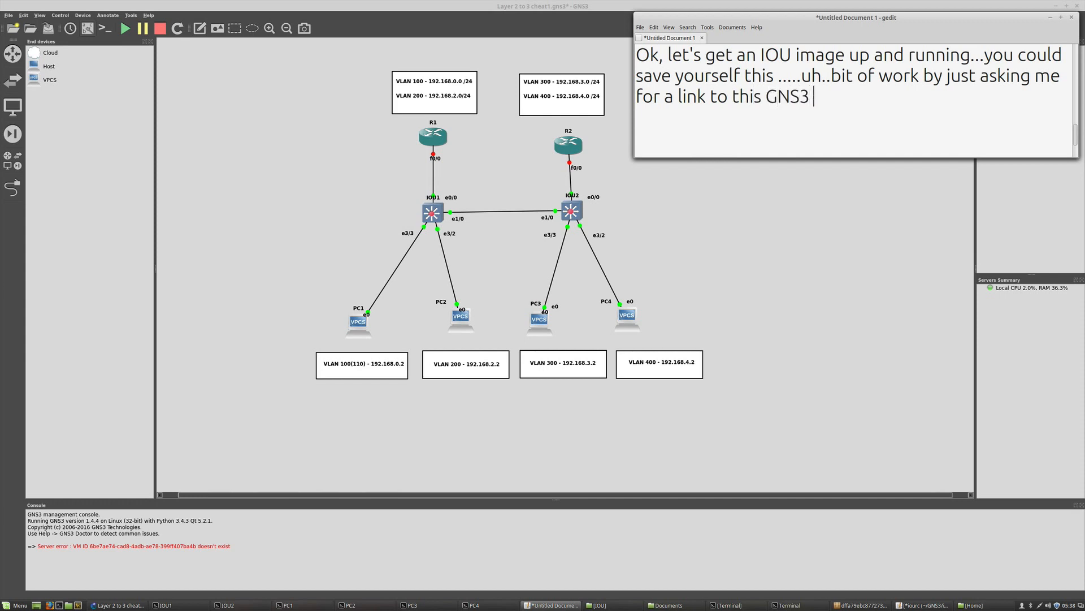
type("Workbenc")
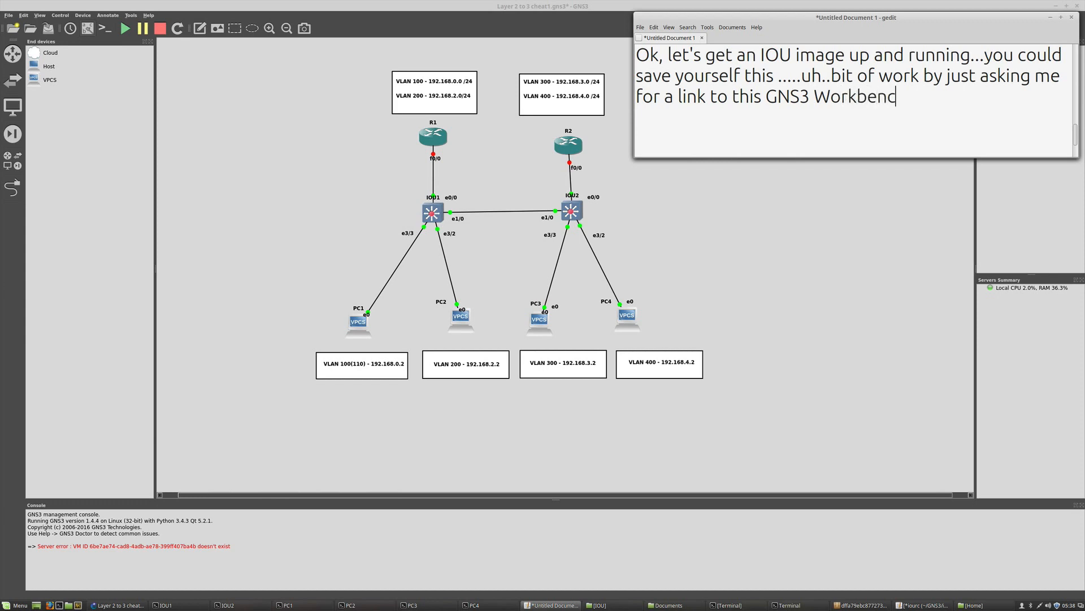
type("h VM I updated")
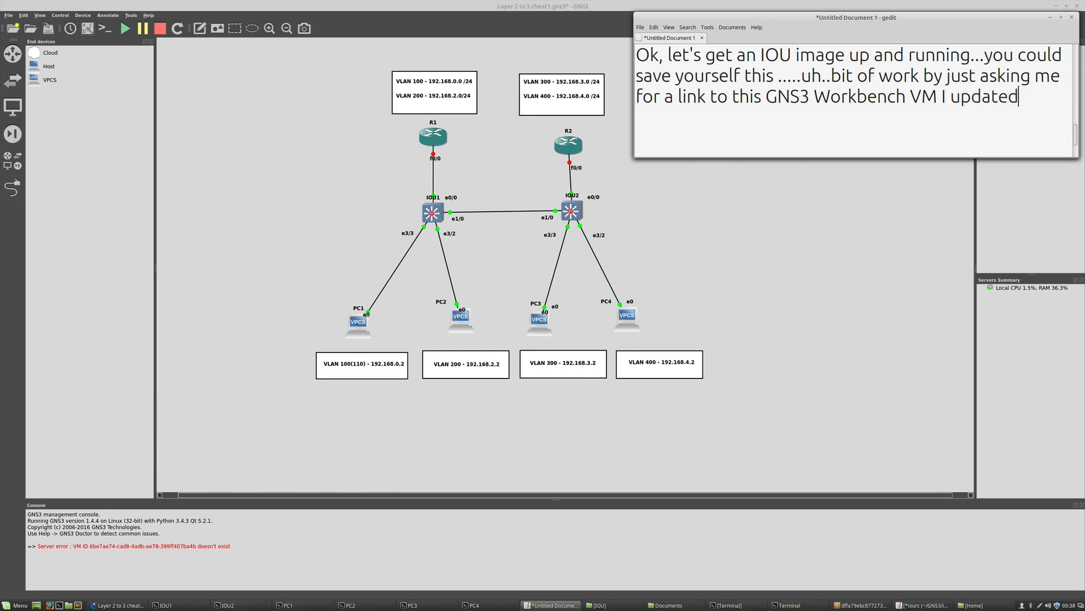
Add ". But let's suppose you don't feel like downloading 14GB...;)" to the note and leave a blank line after it.
type(". But let's sup")
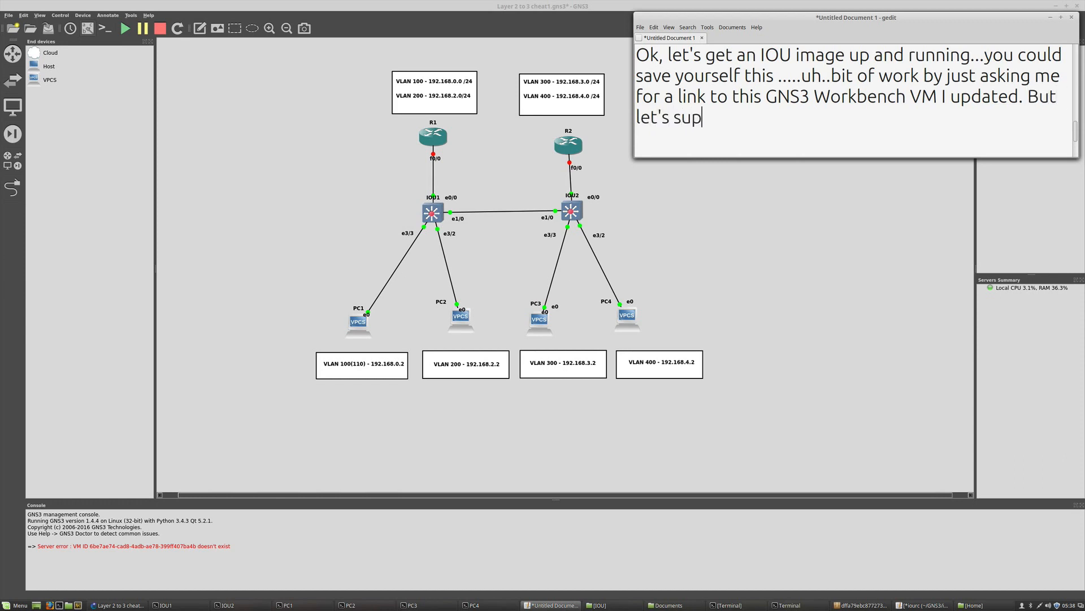
type("pp")
key("BackSpace")
type("ose you don't")
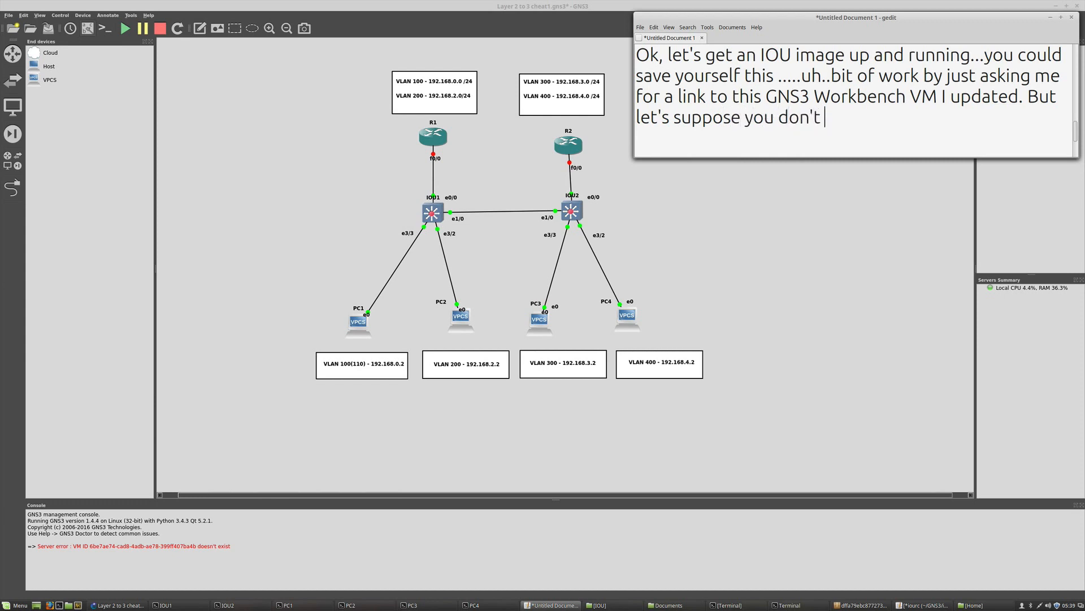
type(" feel like downloading")
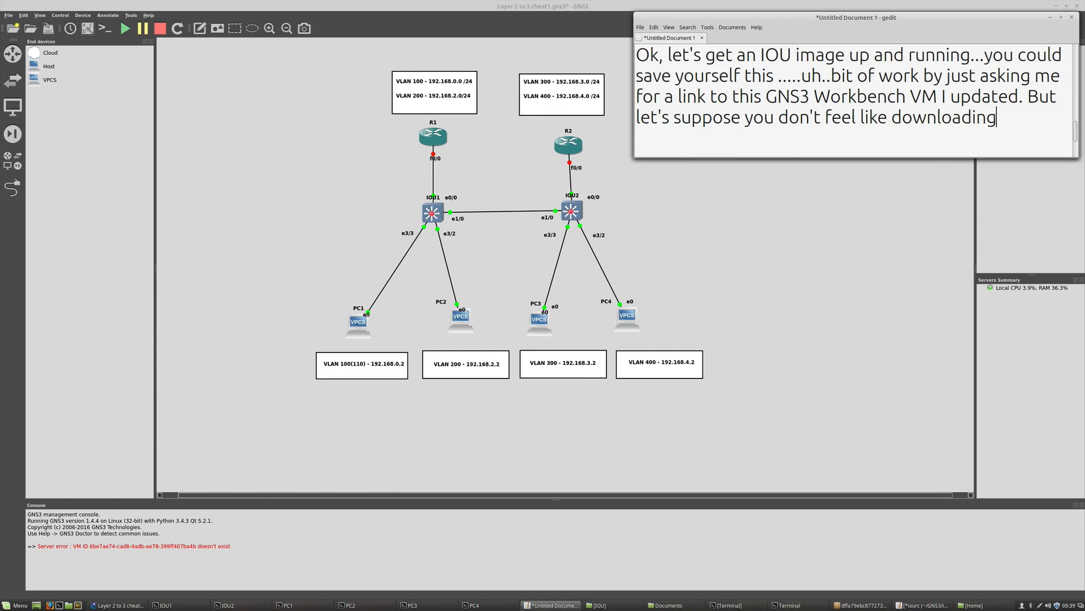
type(" 14GB...;)")
key("Return")
key("Return")
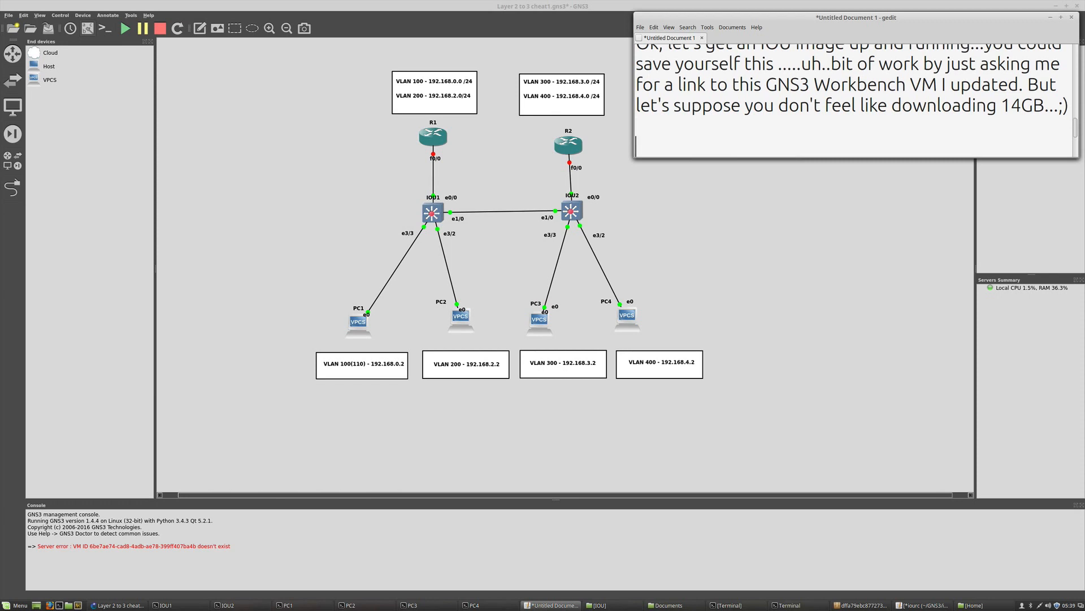
Write "ok...let's see if I can keep this doc ..'on top'" as a new paragraph in the note.
type("ok...s")
key("BackSpace")
type("let's see ")
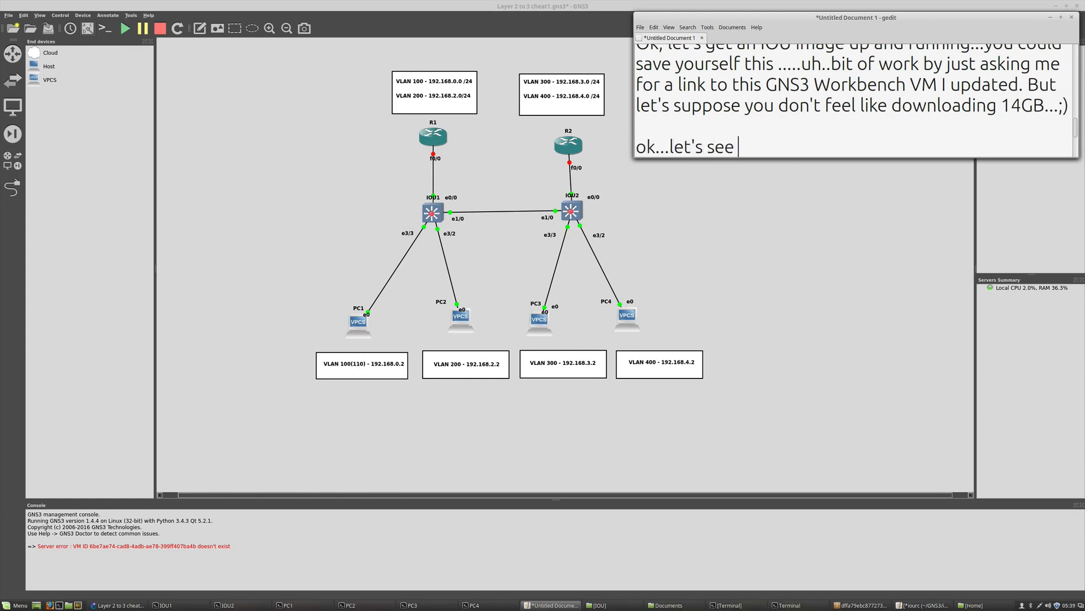
type("if I can keep ")
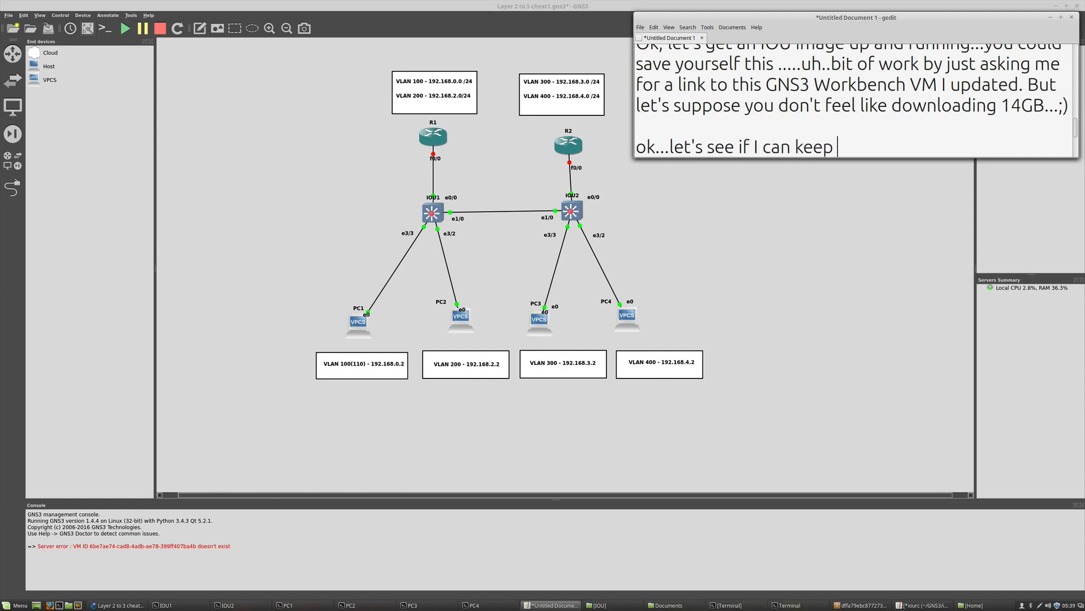
type("this doc ..'on to'")
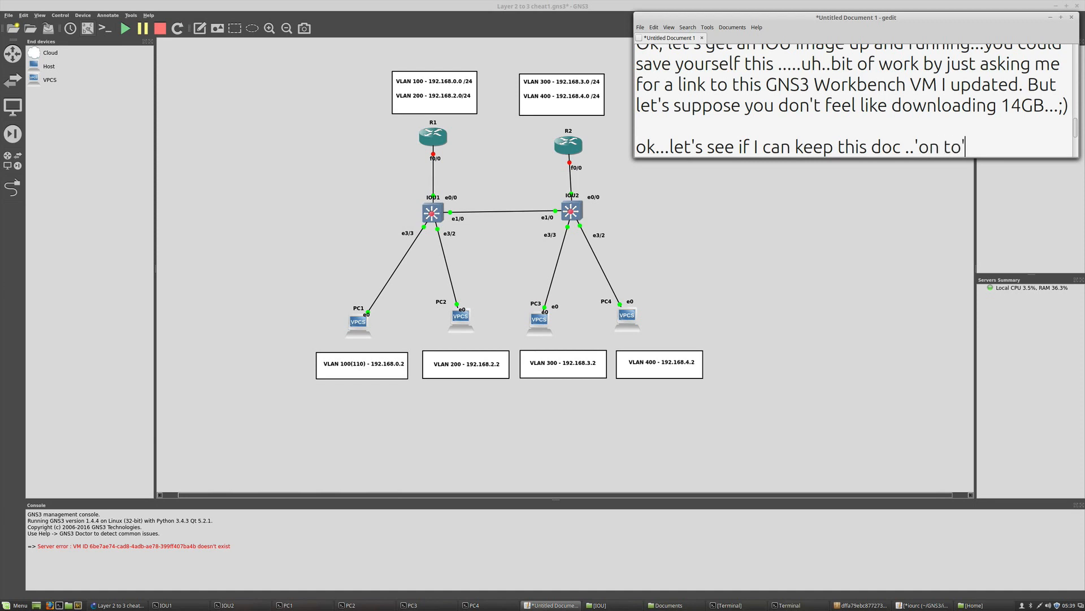
key("BackSpace")
type("p'")
left_click(668, 28)
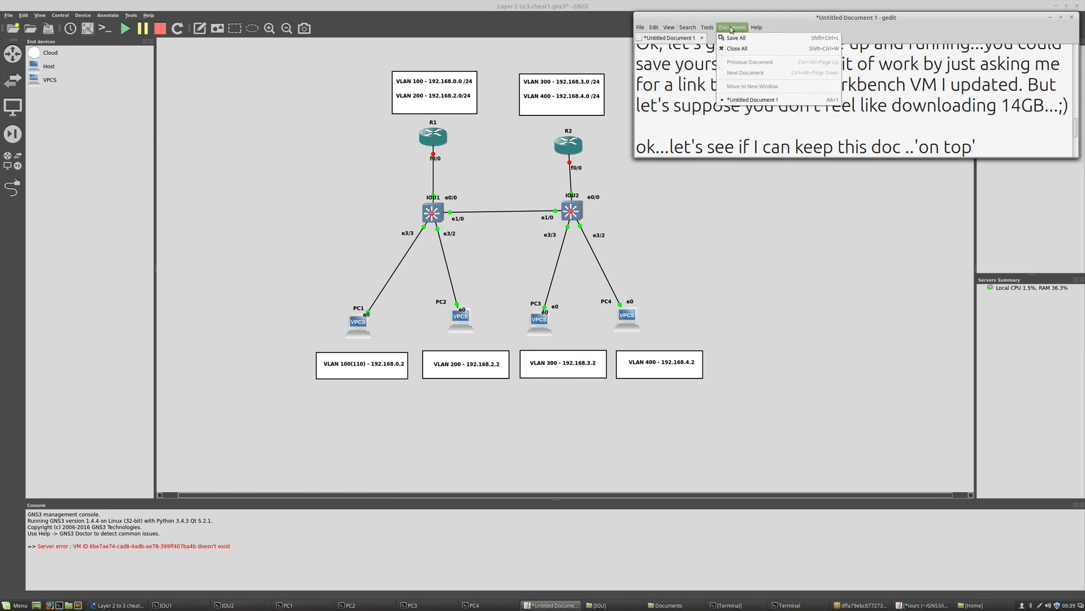
mouse_move(712, 28)
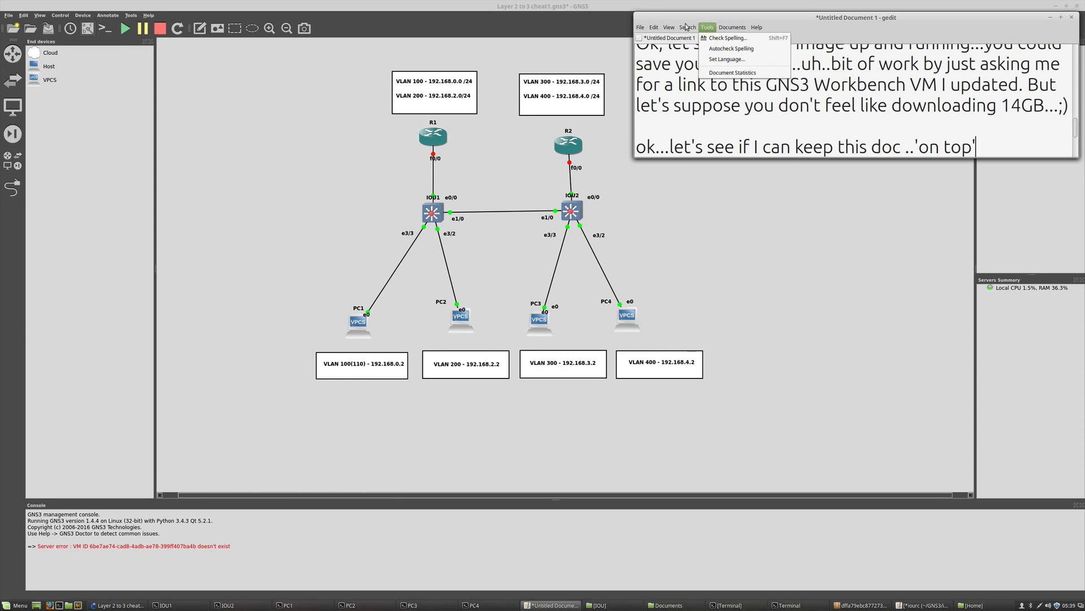
mouse_move(672, 28)
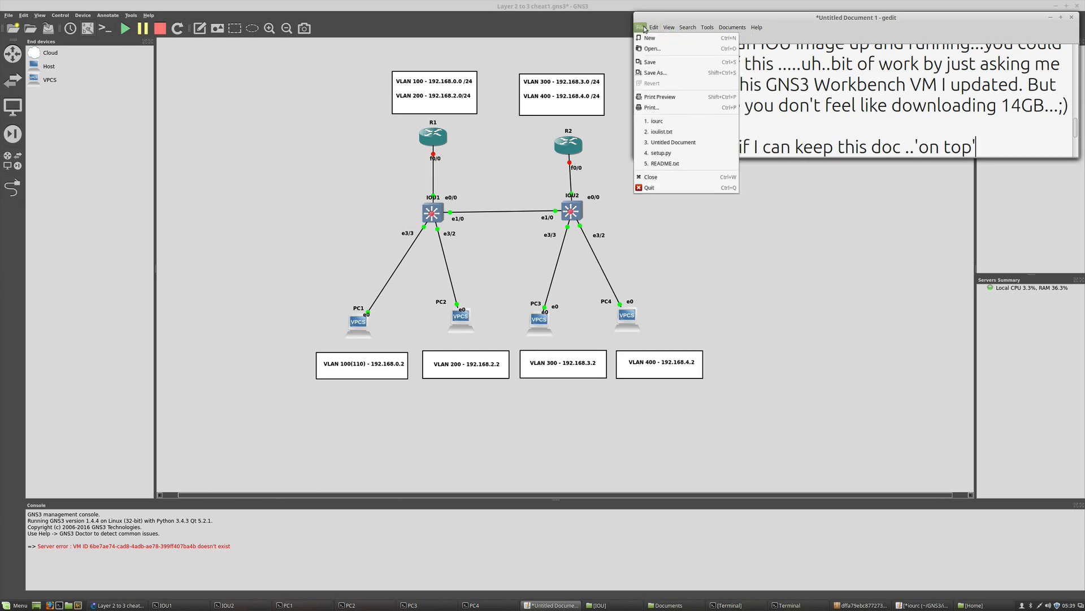
mouse_move(757, 28)
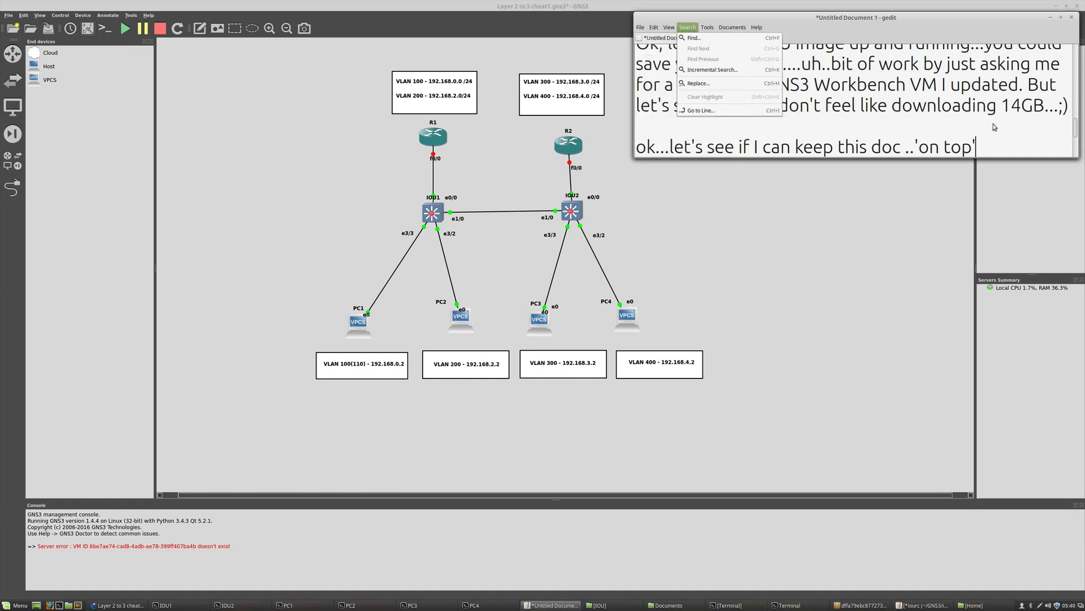
left_click(992, 142)
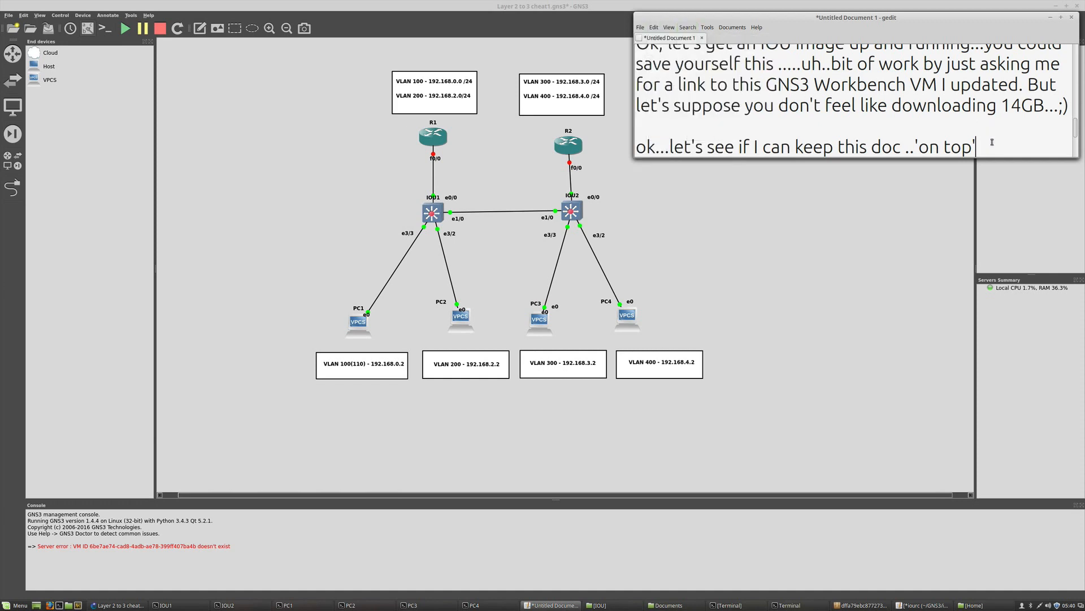
Add "guess not." and, on a new line, "Ok let's check the preferences of GNS3 to see if they mention IOU....yup they do.".
type("guess not.")
key("Return")
type("Ok le")
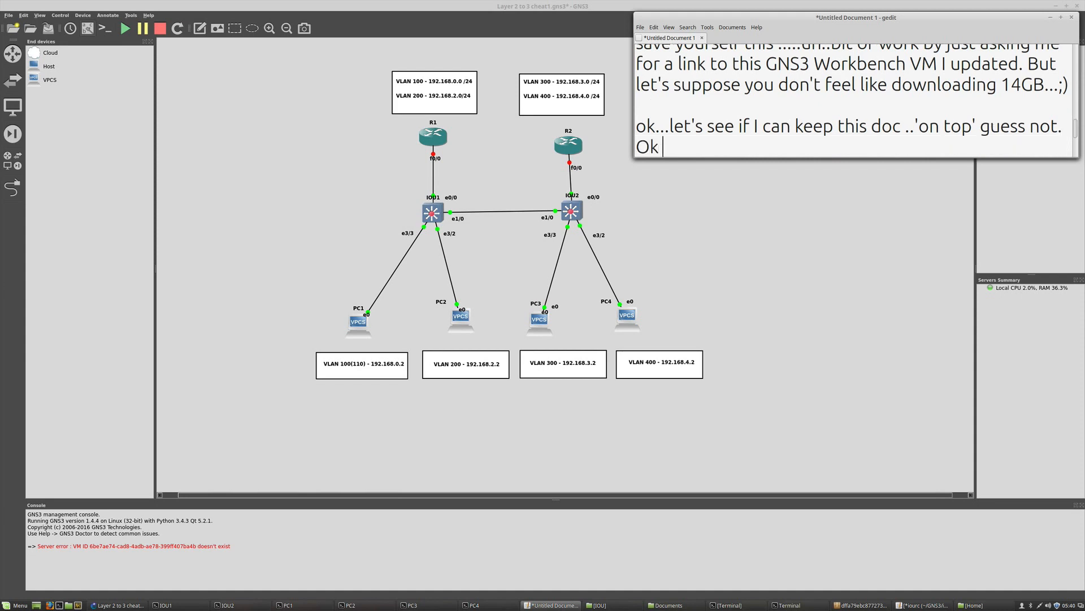
type("t's check the ")
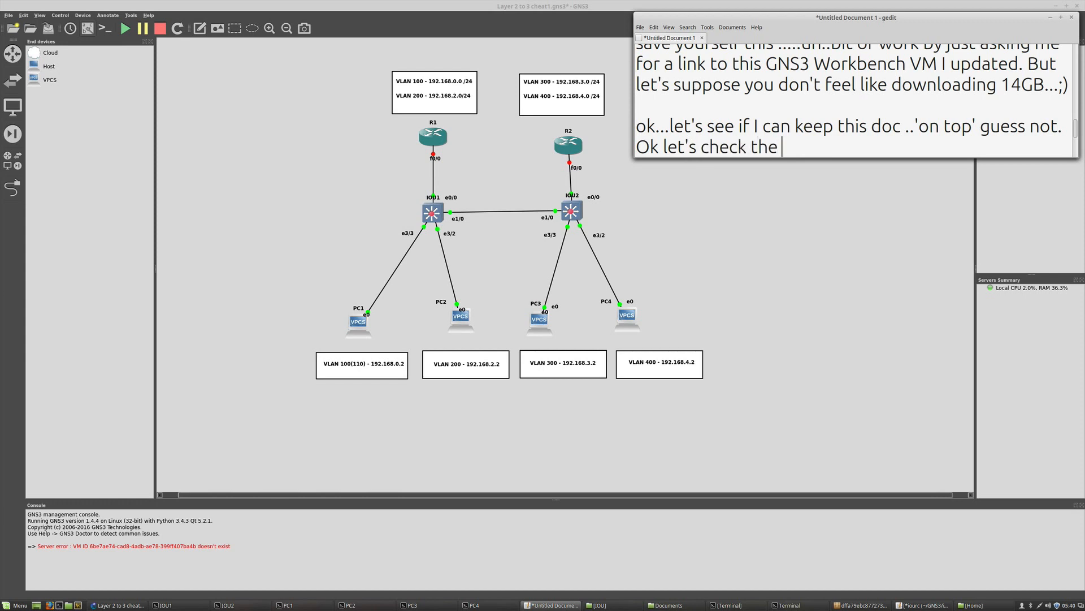
type("preferences o")
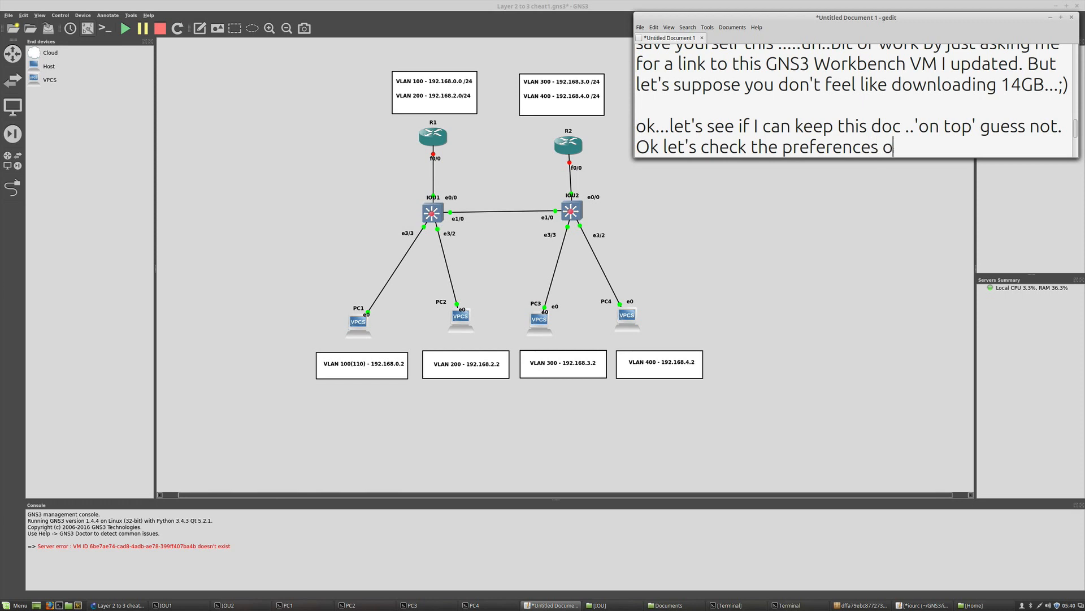
type("f GNS3 to see")
type("if")
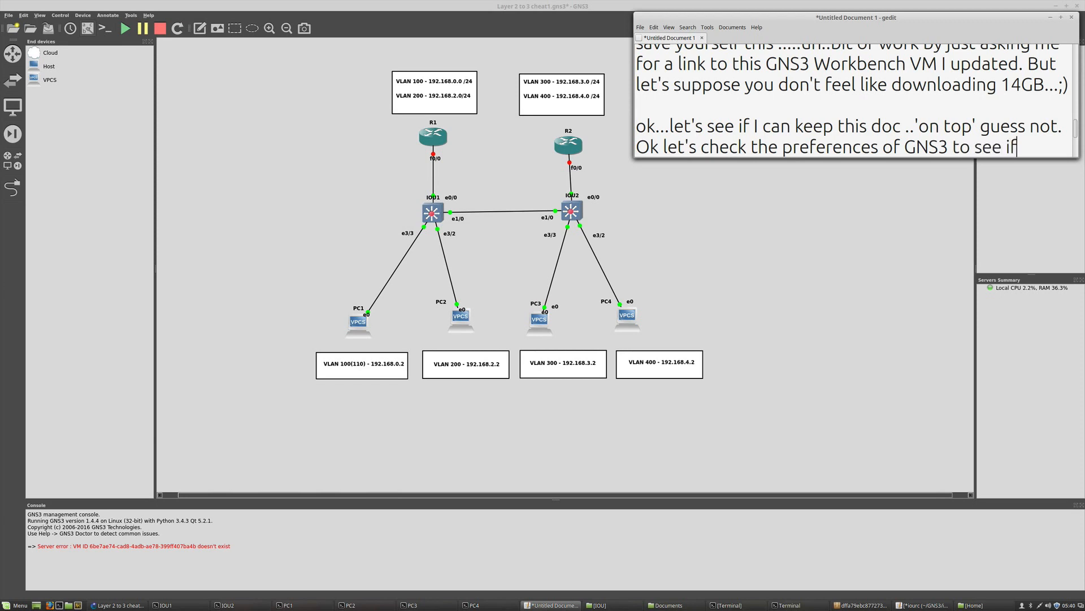
type(" they men")
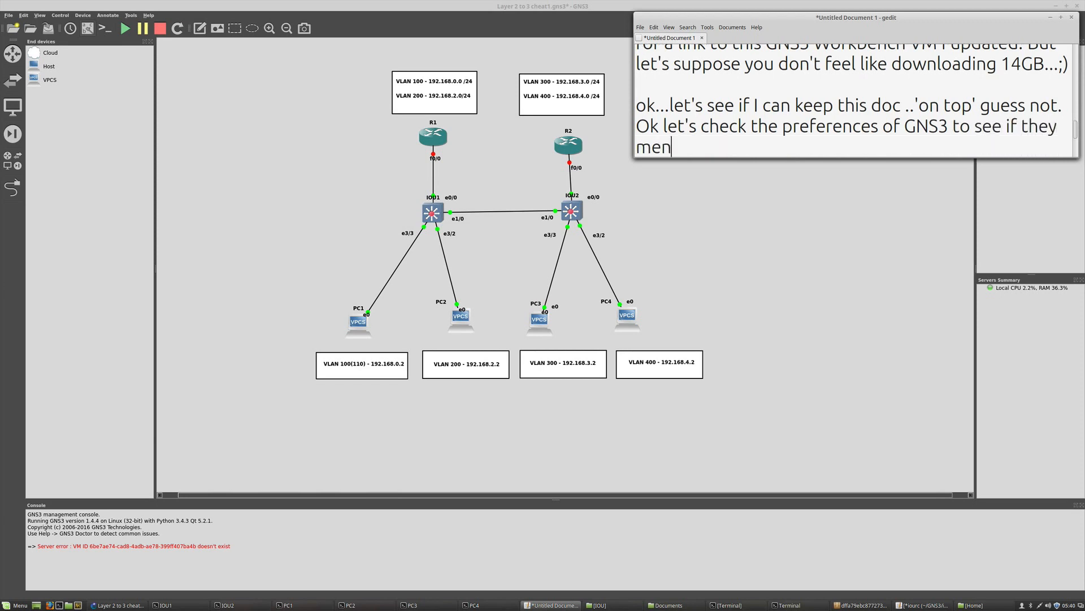
type("tion IOU....yup they ")
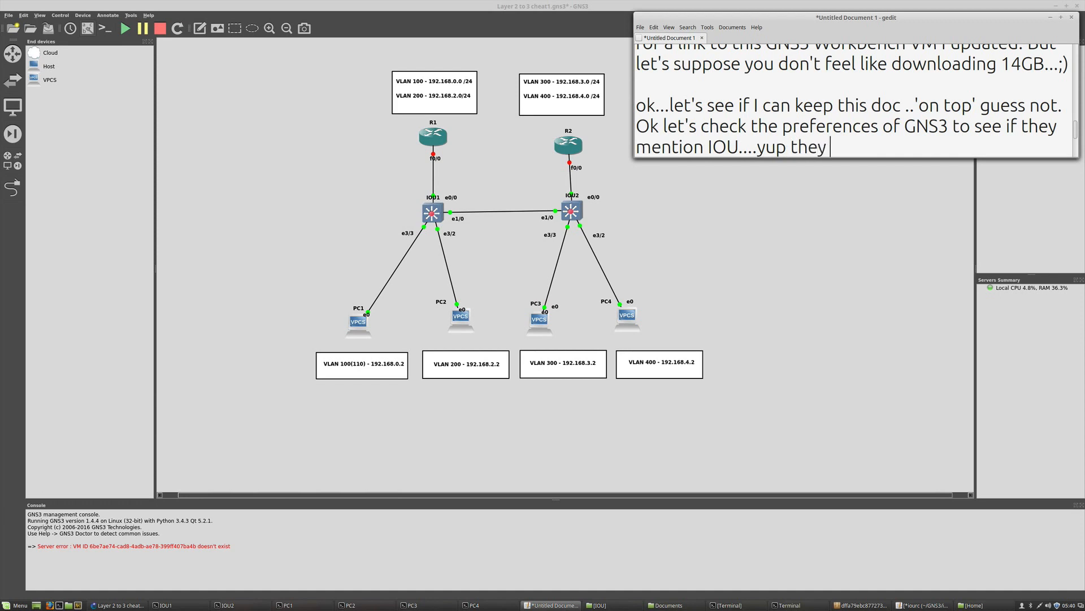
type("do.")
Switch to GNS3 and show the IOS on UNIX page of its preferences.
left_click(25, 16)
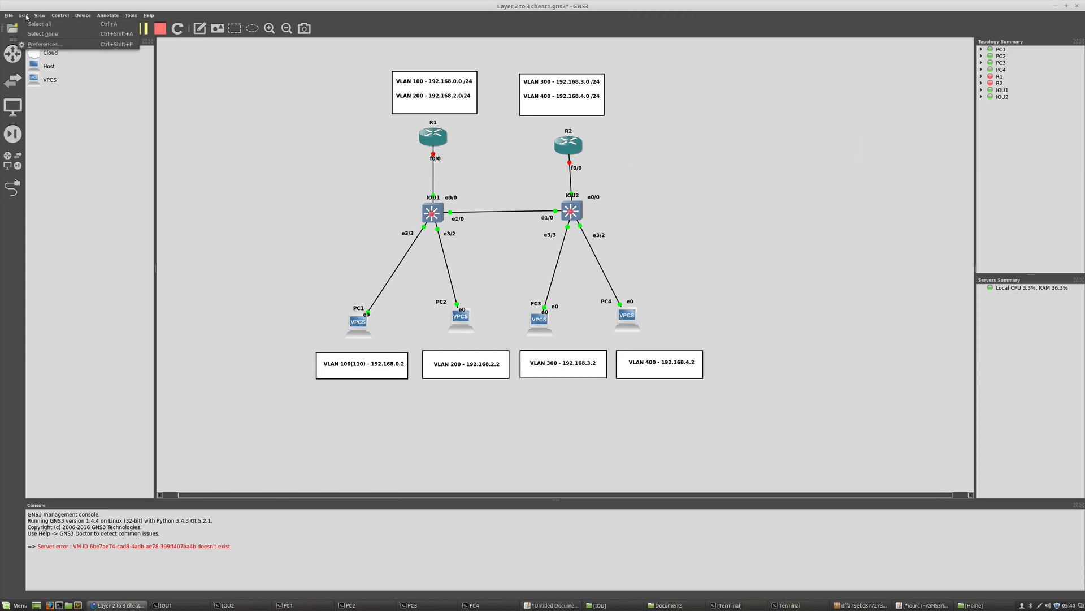
left_click(35, 45)
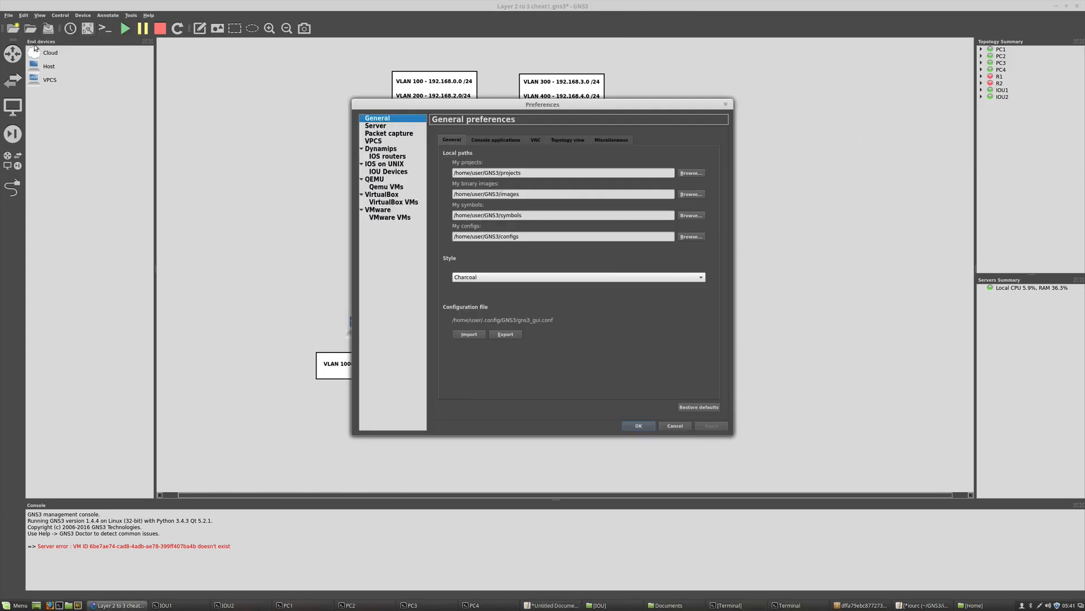
left_click(388, 164)
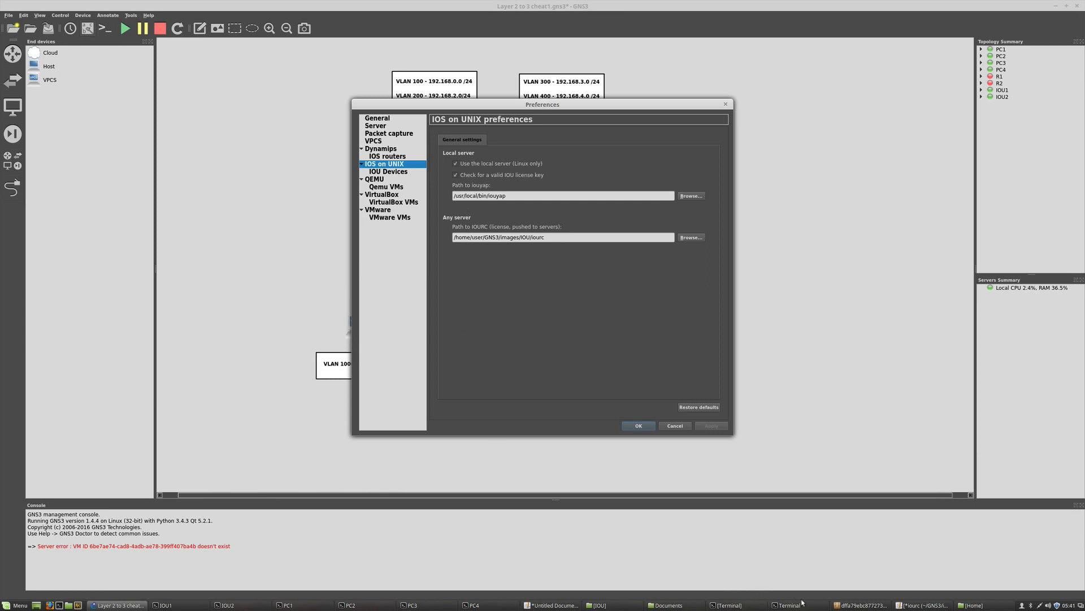
Bring the untitled gedit note in front of the GNS3 preferences and minimize the iourc file's window.
left_click(940, 606)
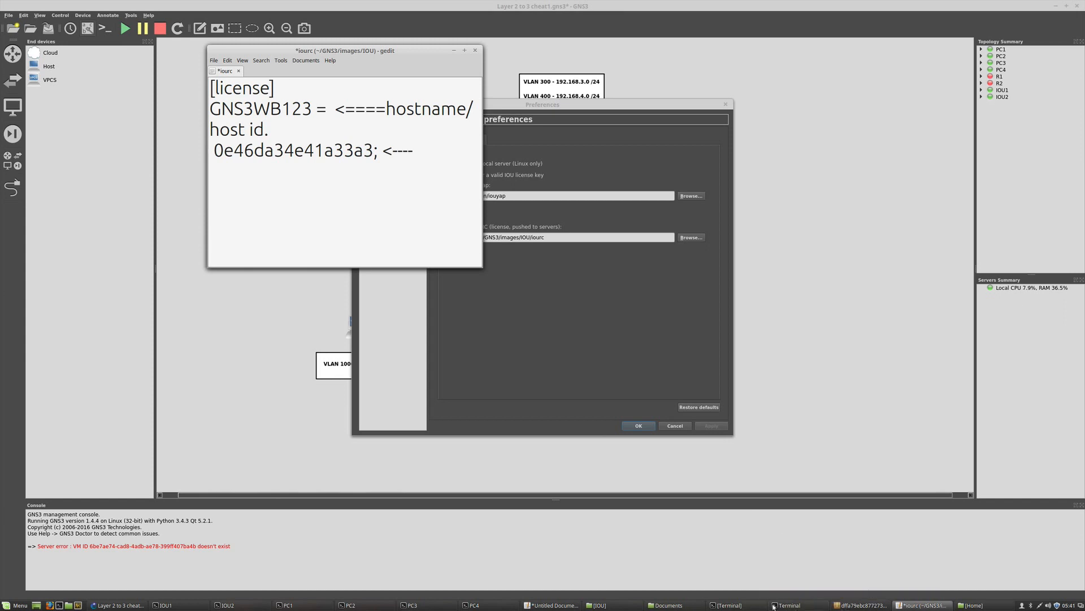
left_click(551, 605)
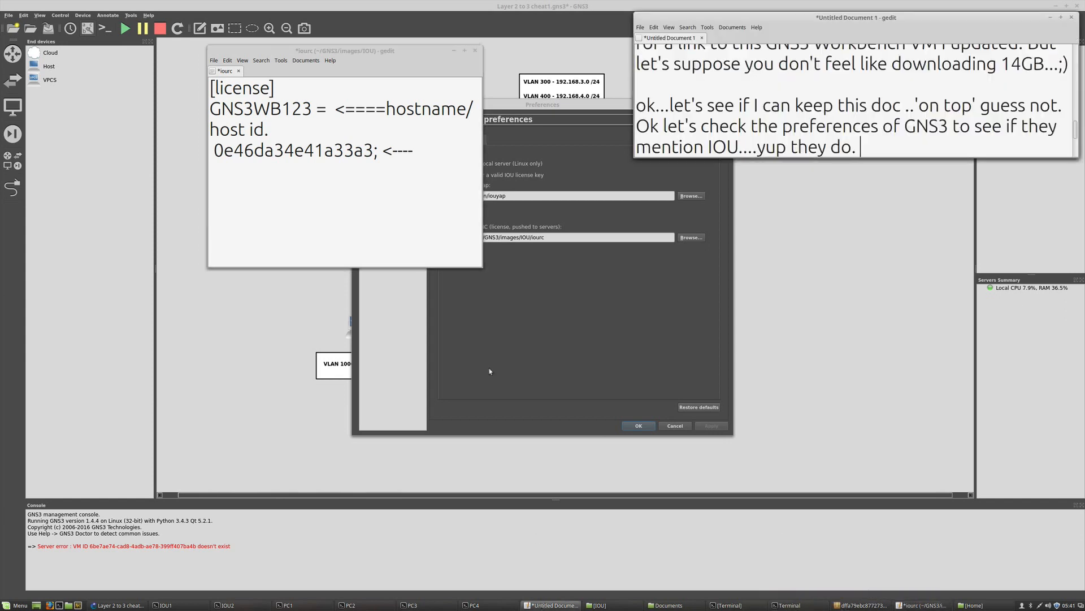
left_click(455, 51)
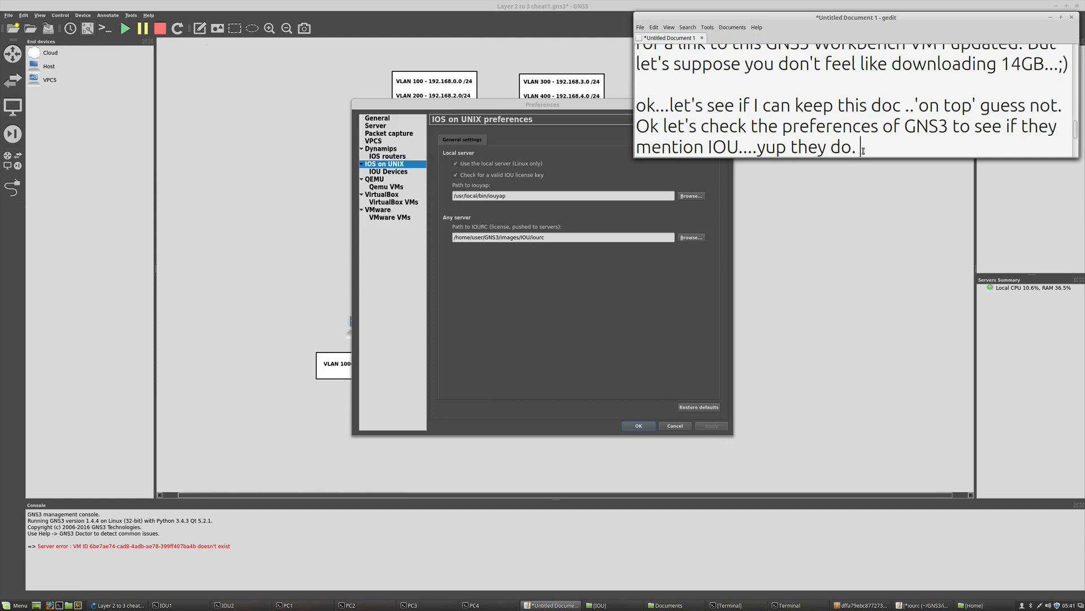
Continue the note's last sentence with "Ok so you need that iouyap file...available from ..google".
type("Ok so yo")
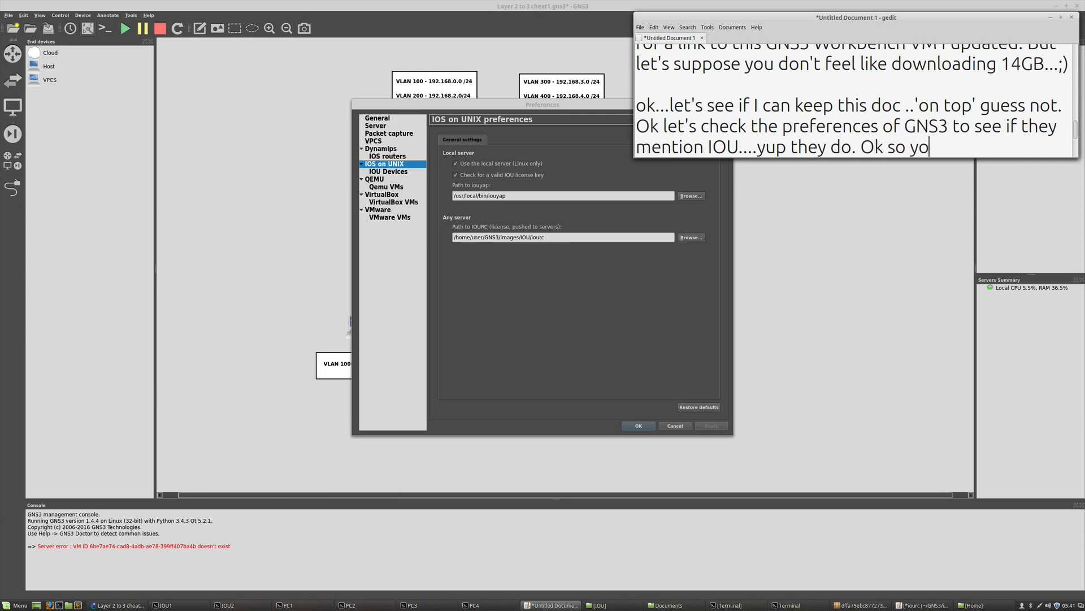
type("u need that ")
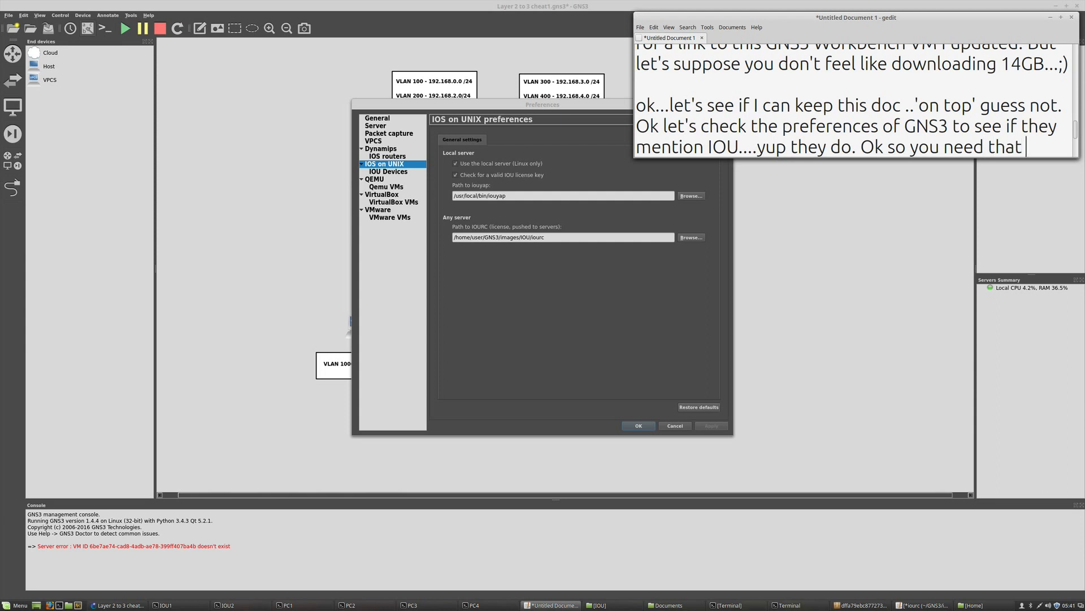
type("iouy")
key("BackSpace")
type("ypa")
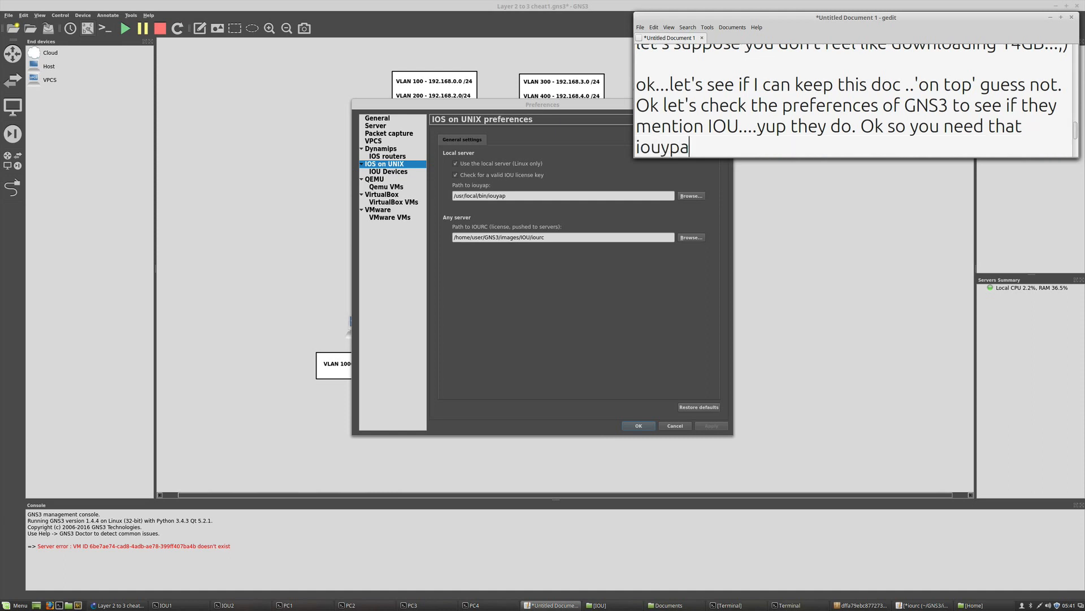
key("BackSpace")
key("BackSpace")
type("ap file...aval")
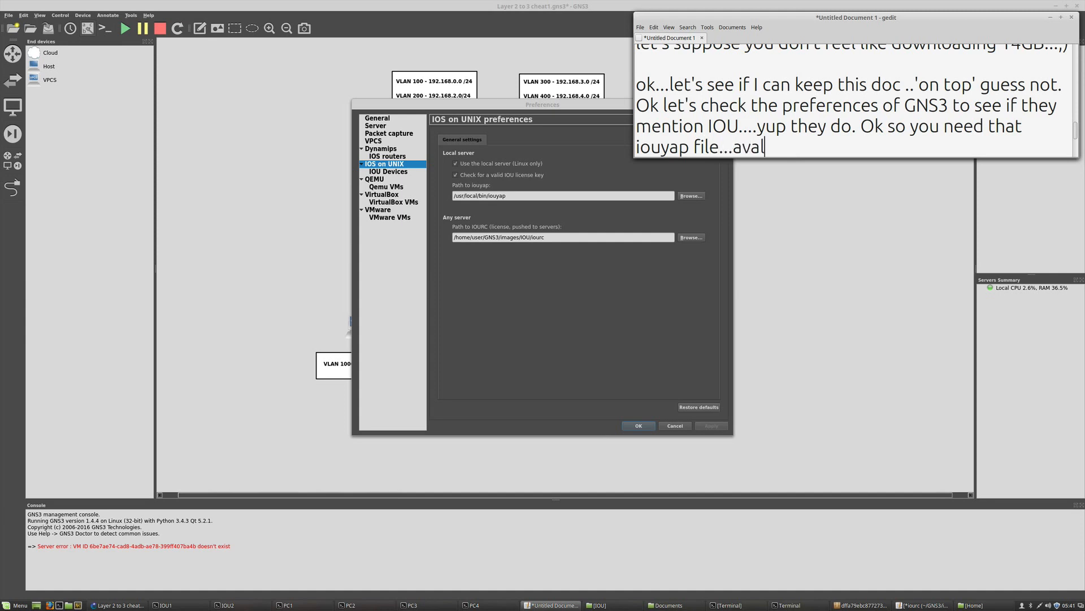
key("BackSpace")
type("ilable from ")
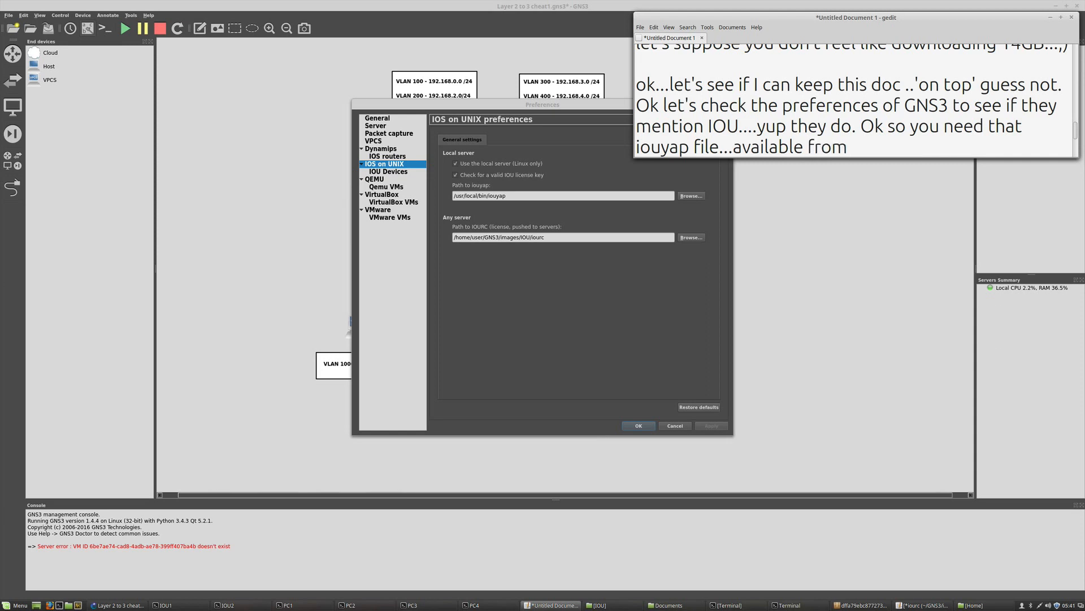
type("..google")
Switch to Firefox, search Google for iouyap, view the GNS3 Tools download page on SourceForge, and minimize the browser.
left_click(49, 606)
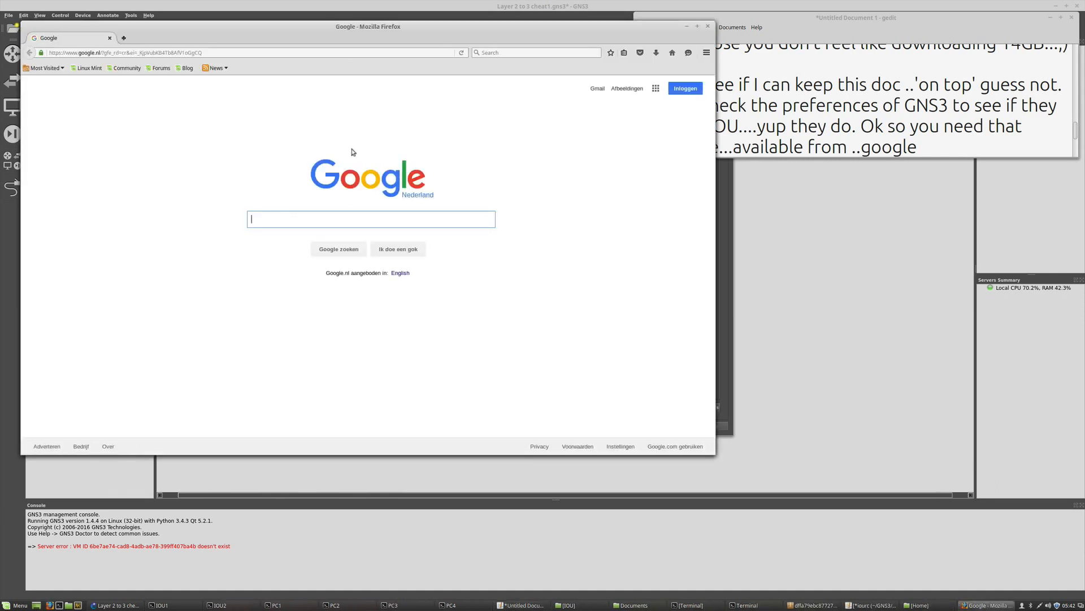
type("iouy")
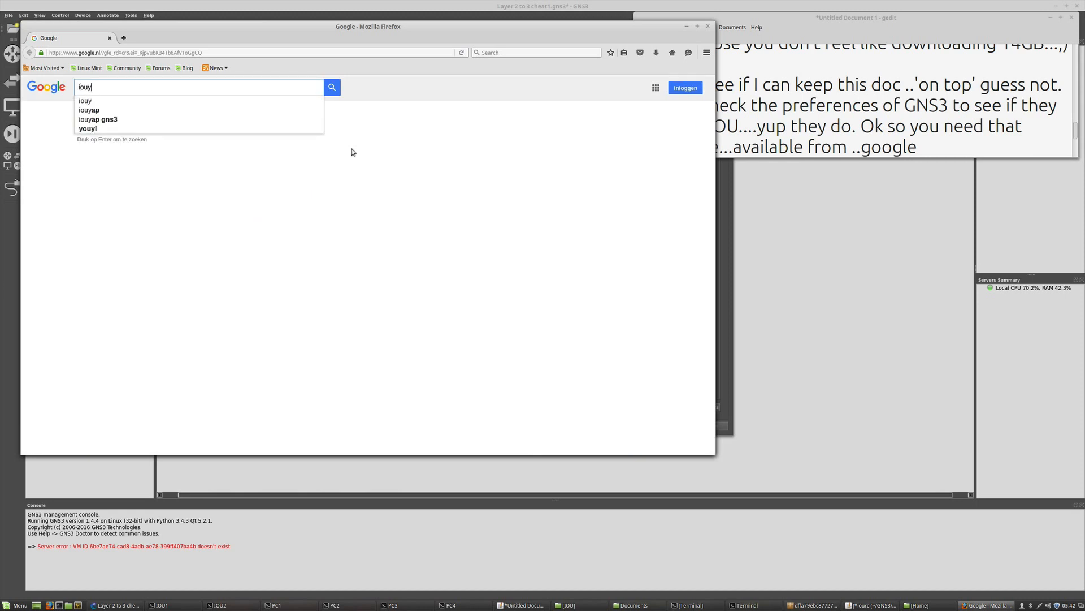
type("ap")
key("Return")
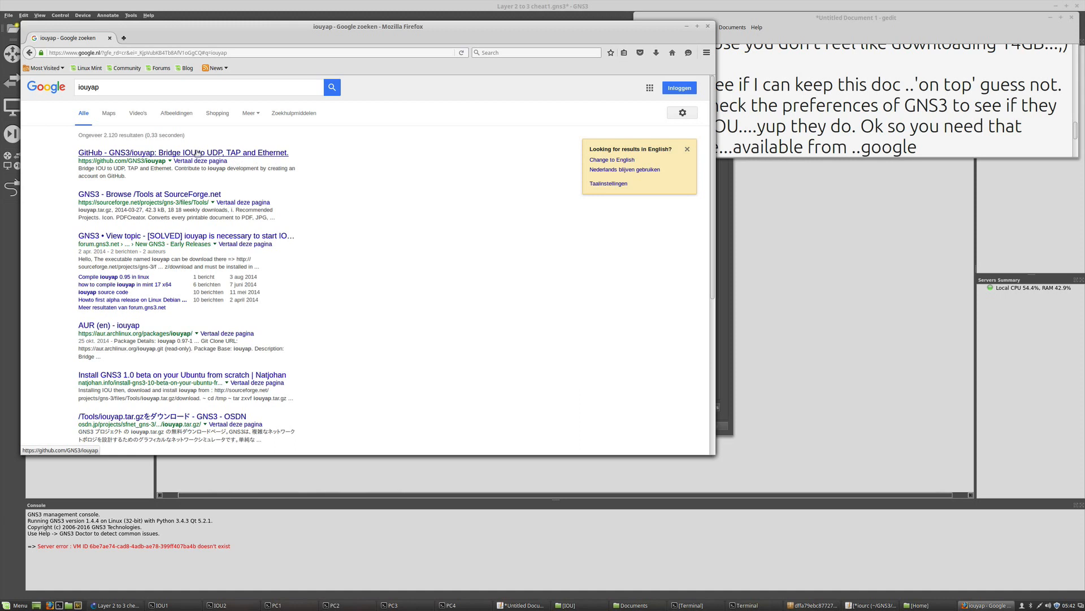
left_click(188, 195)
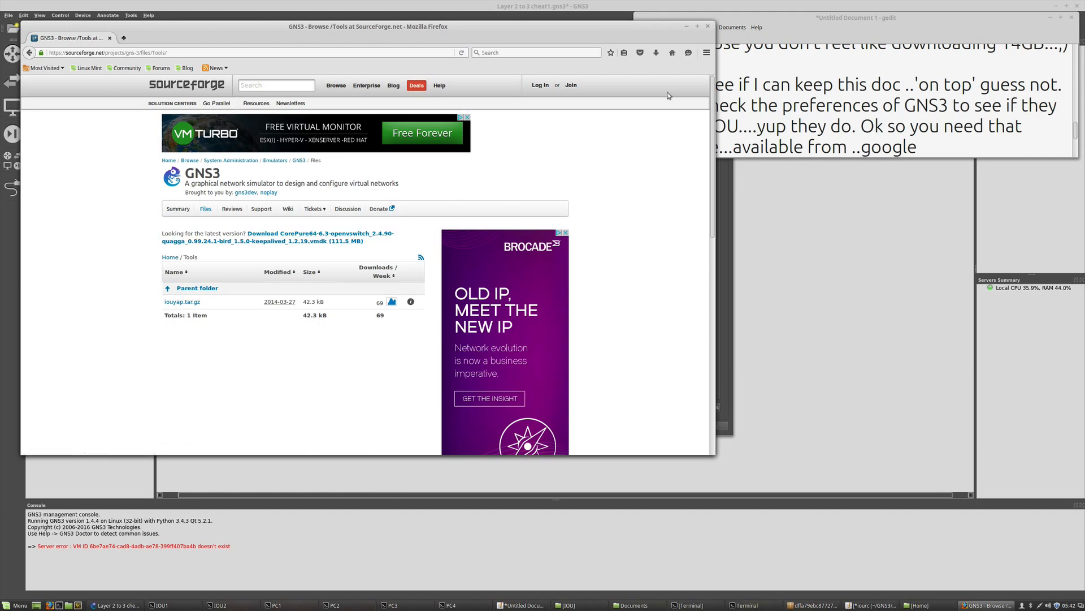
left_click(688, 29)
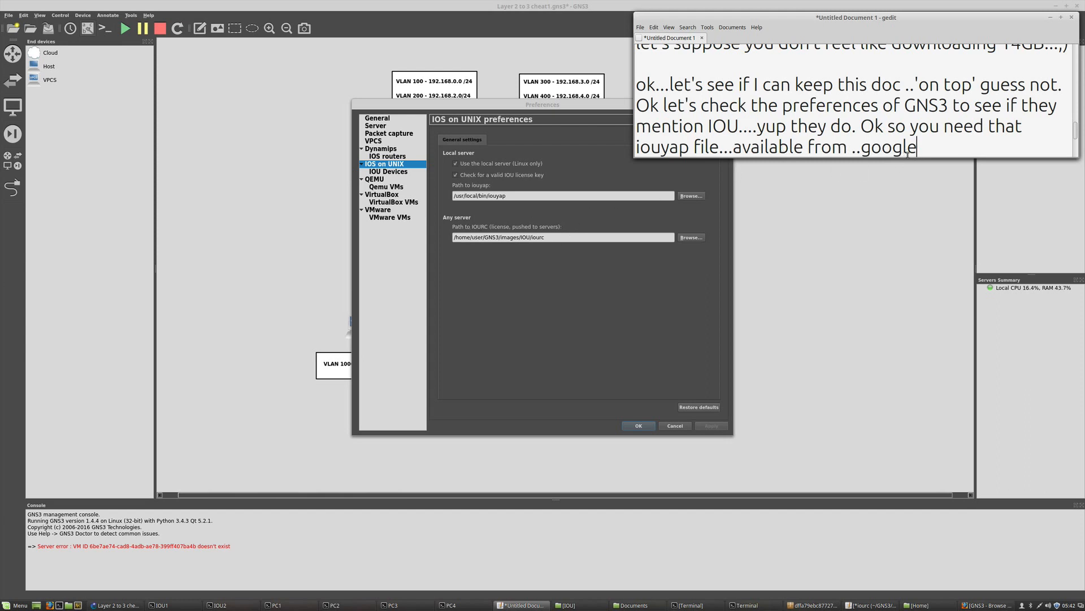
Add "...ok so we've got that." to the note and leave a blank line after it.
type("...ok so w")
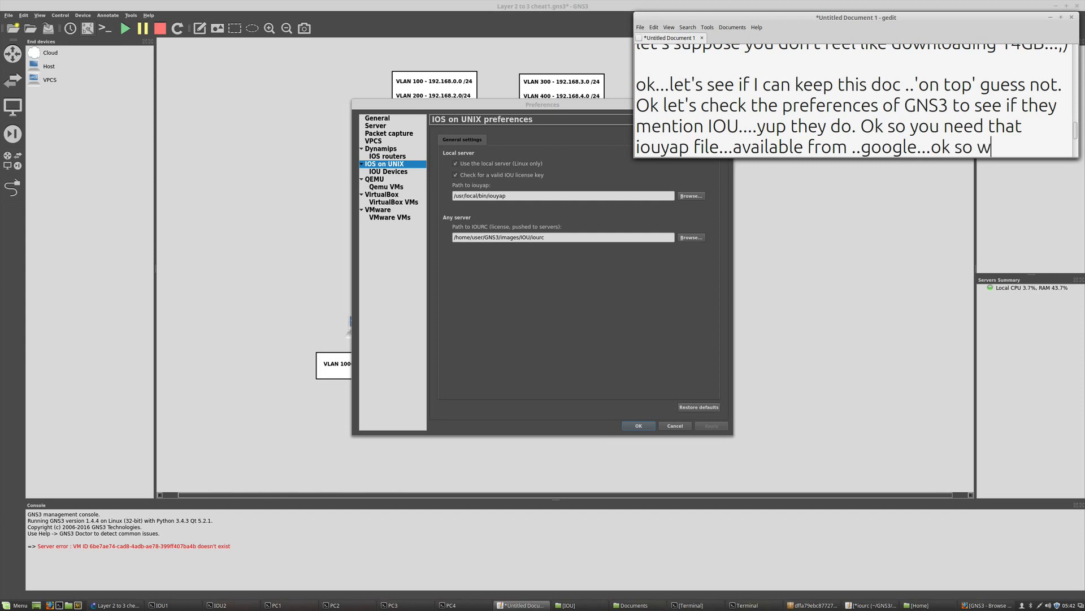
type("e've got that")
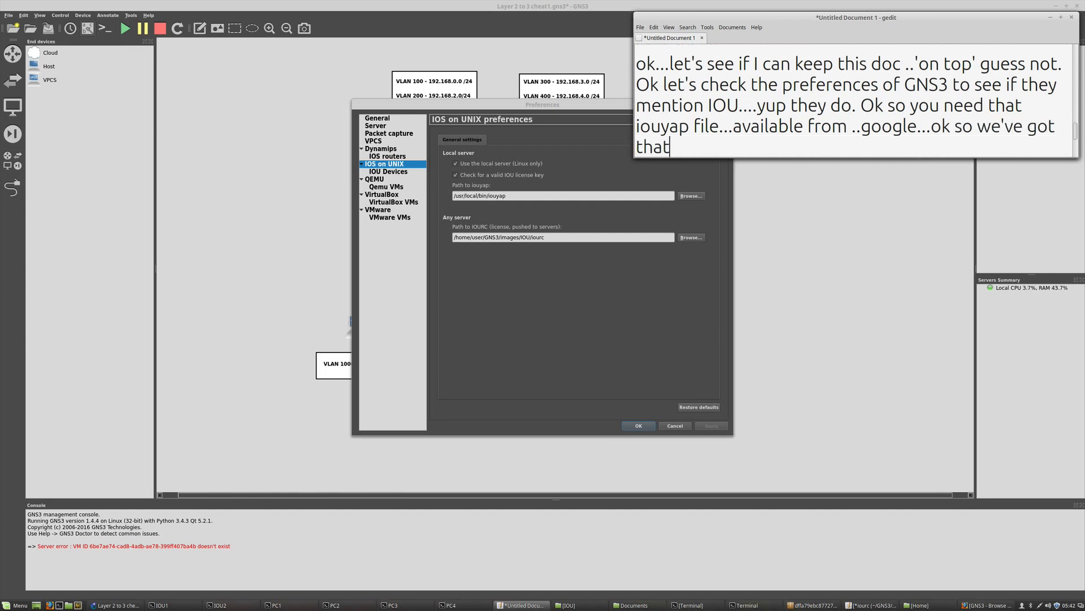
type(".")
key("Return")
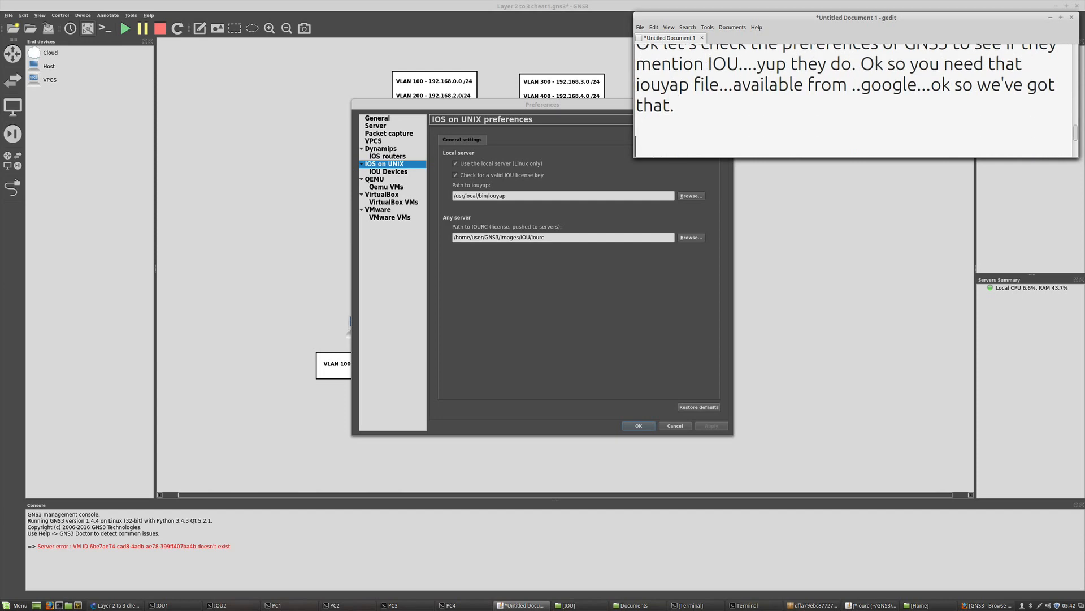
Write "now the IOURC license....sounds essential ....yup it is...let's have a look at mine" as a new paragraph in the note.
type("now the IOUR")
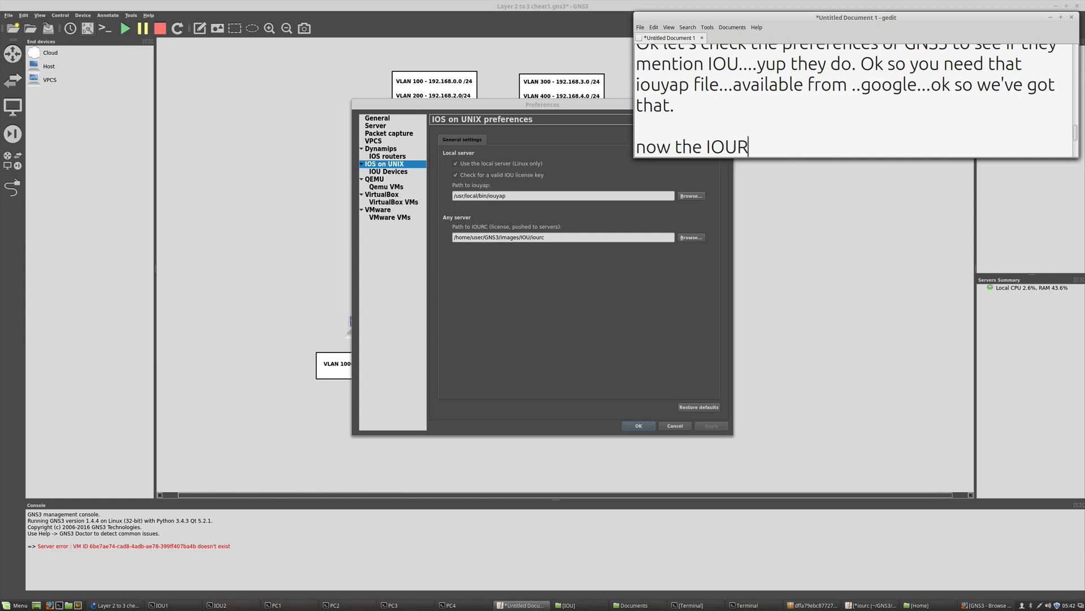
type("C license....sounds ")
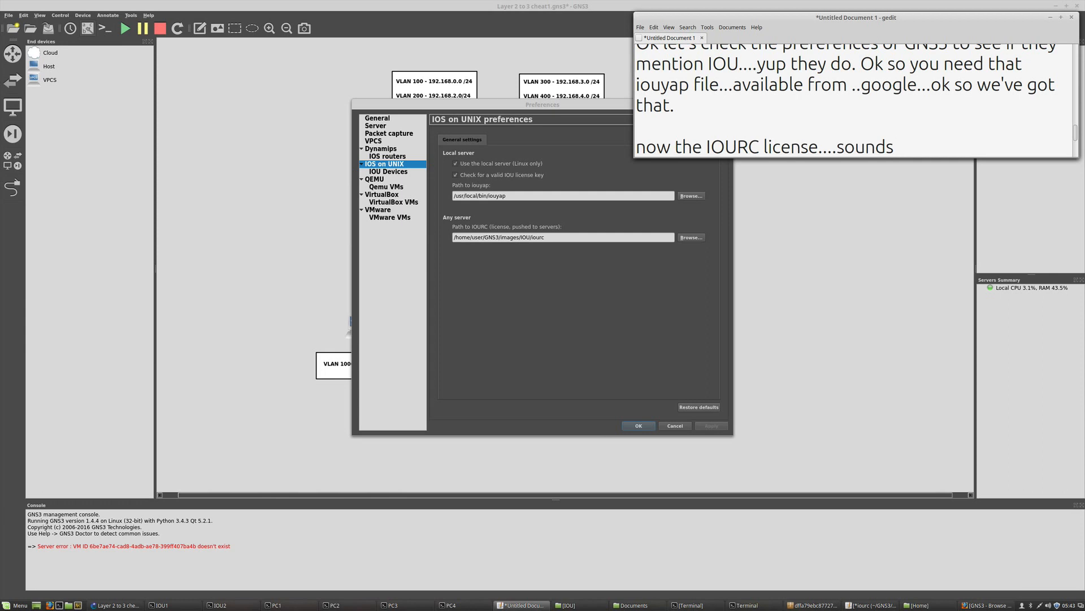
type("essential ....yup it is")
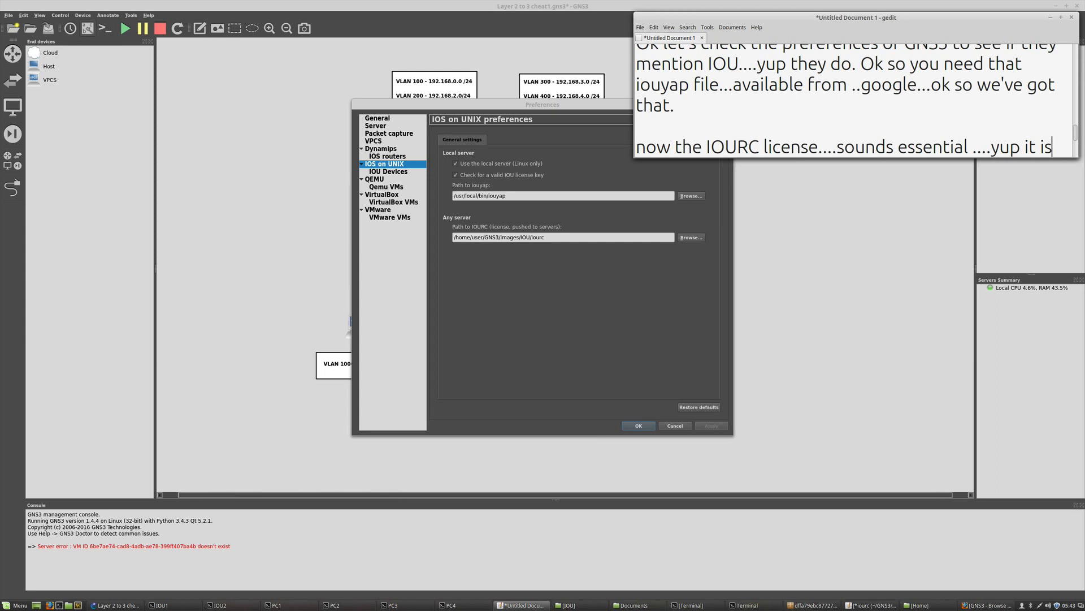
type(".")
key("BackSpace")
type("...")
type("let's have")
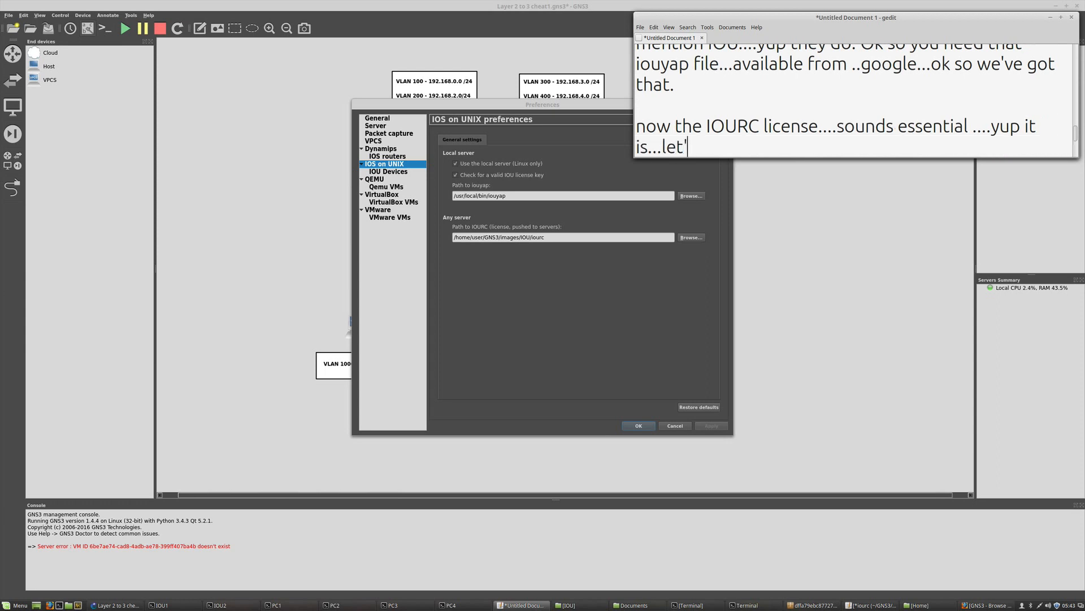
type(" a look at mine")
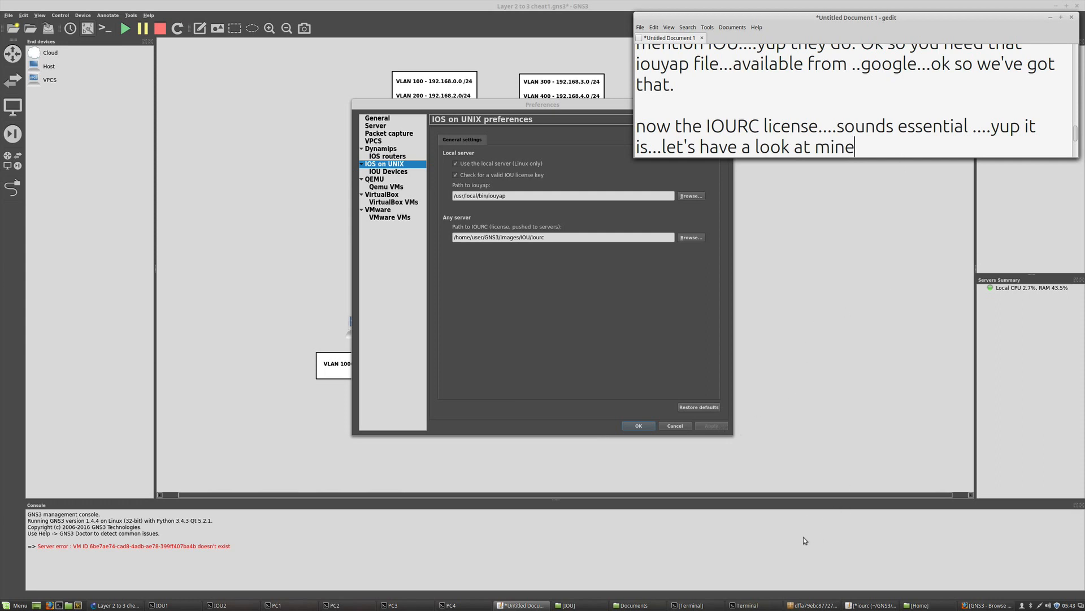
Switch to the file manager's Home window, move it clear of the IOURC path setting, and expand the GNS3/images/IOU folder.
left_click(913, 606)
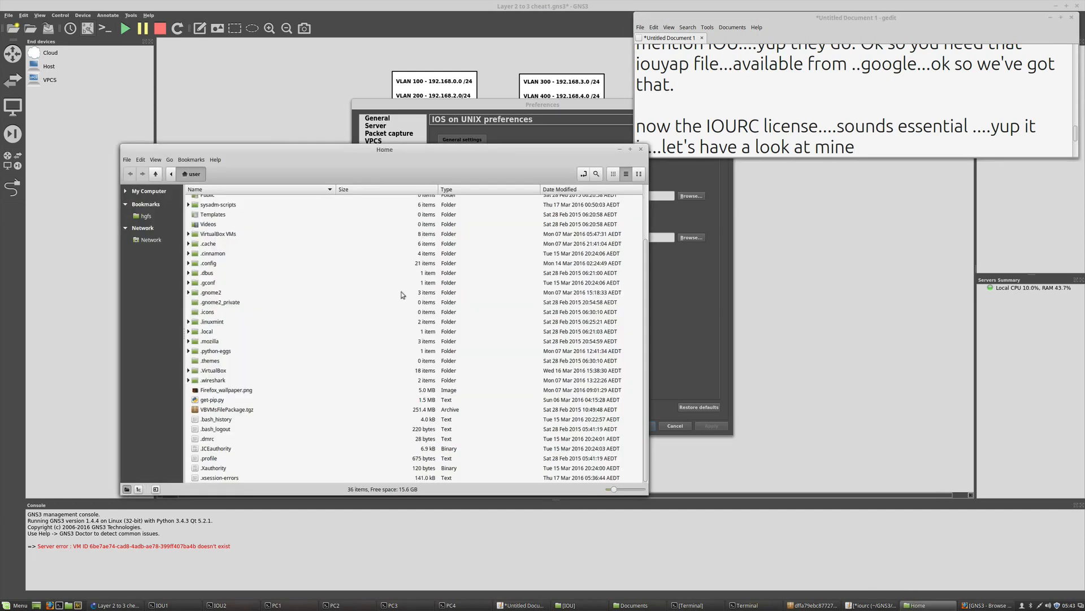
left_click_drag(483, 168, 542, 279)
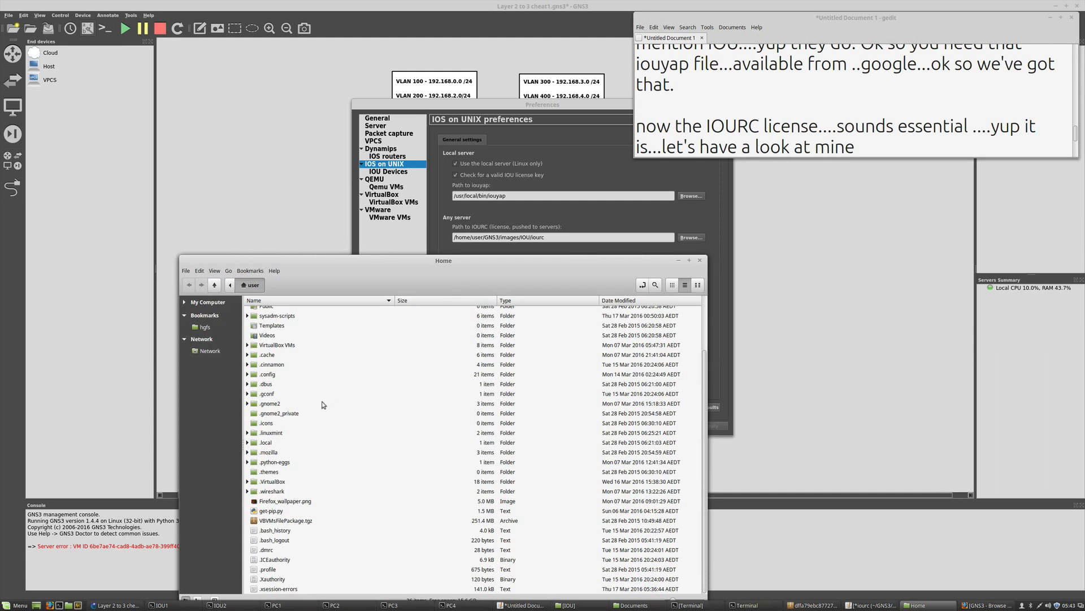
scroll(295, 353, "up", 2)
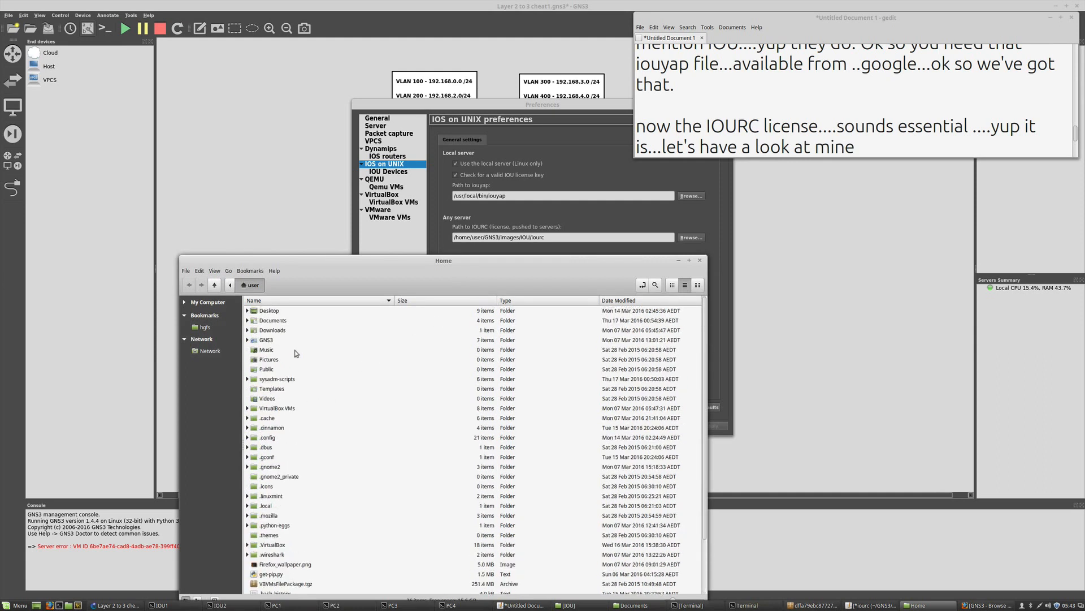
left_click(247, 340)
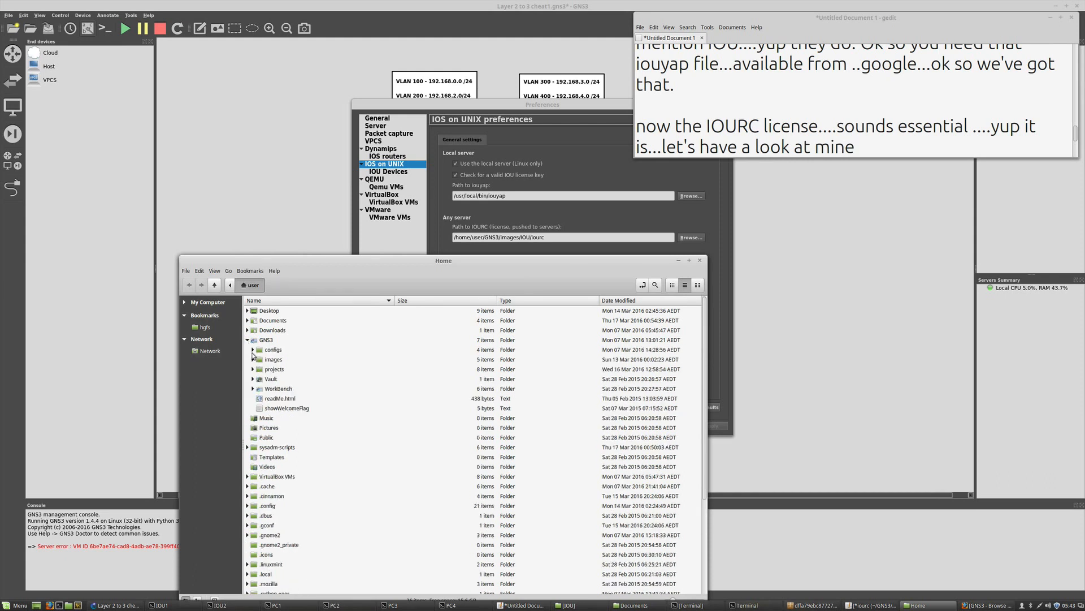
left_click(253, 360)
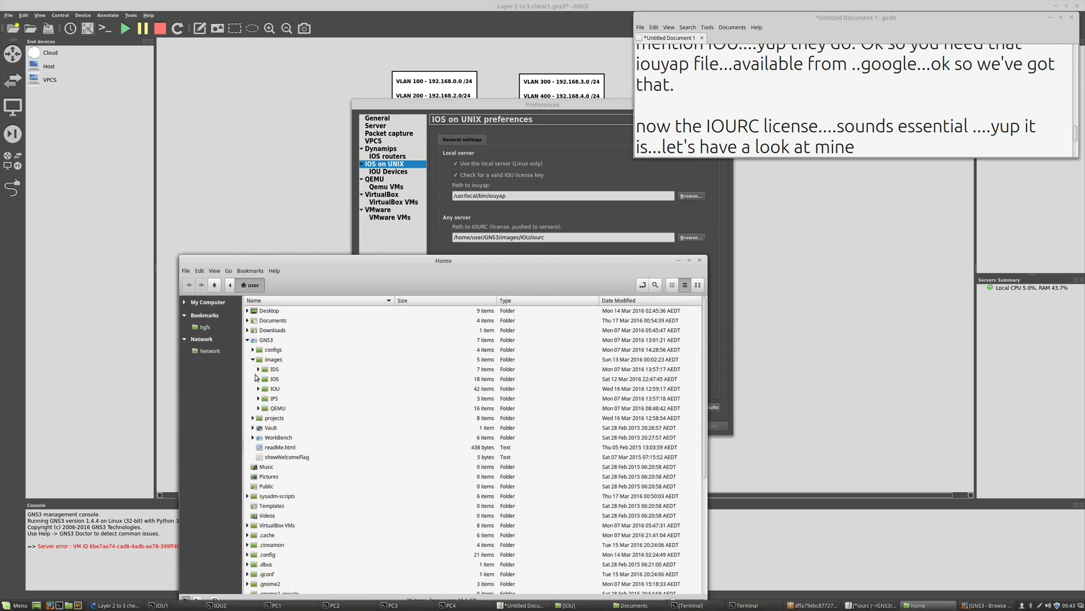
left_click(258, 389)
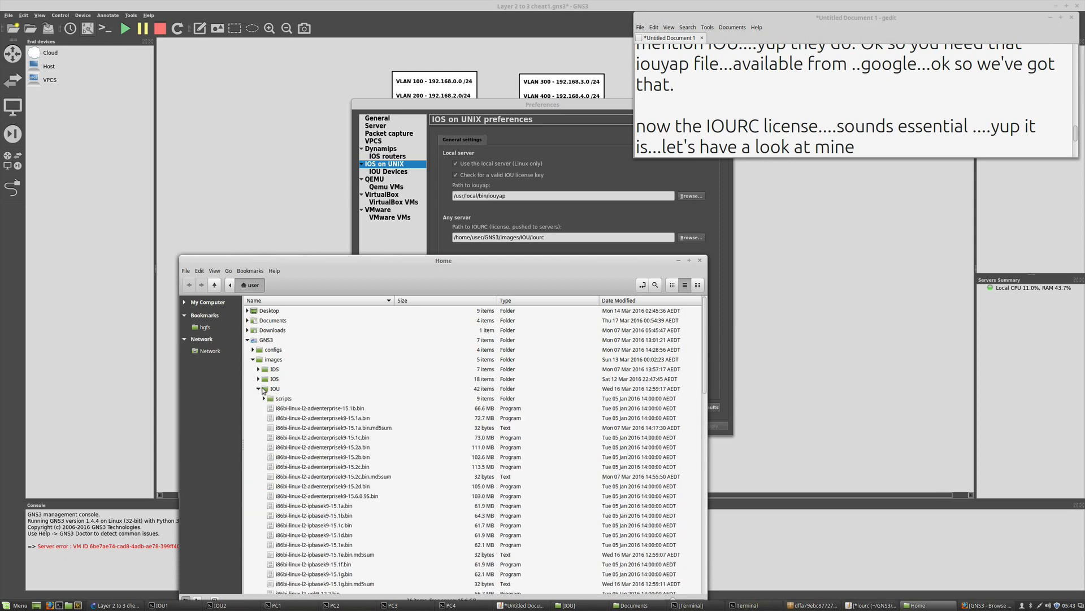
Open the iourc file from the IOU folder and bring its text editor window to the front.
scroll(286, 402, "down", 3)
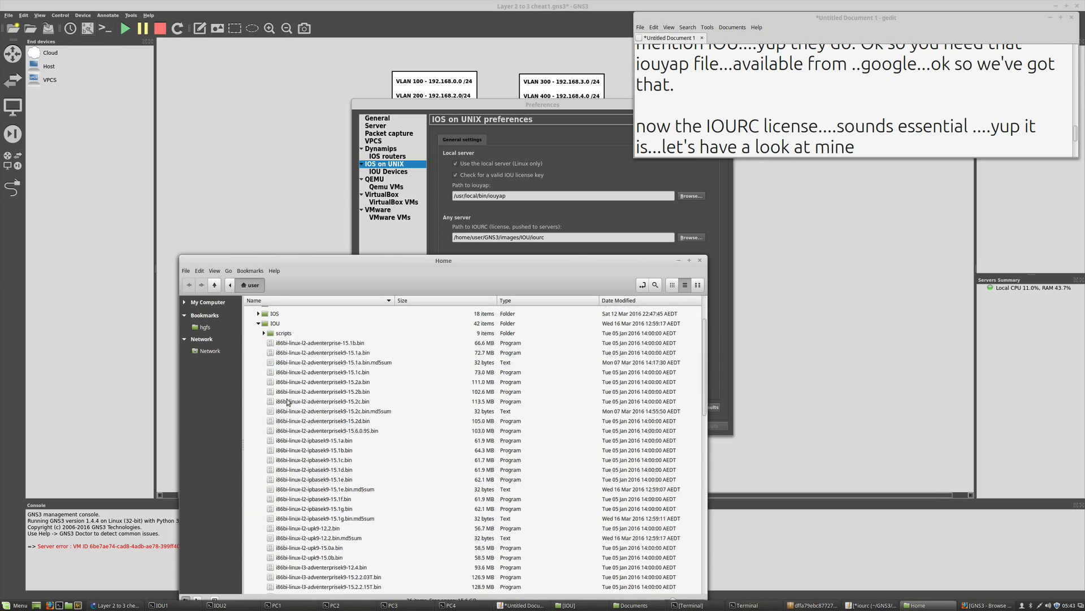
scroll(280, 368, "down", 3)
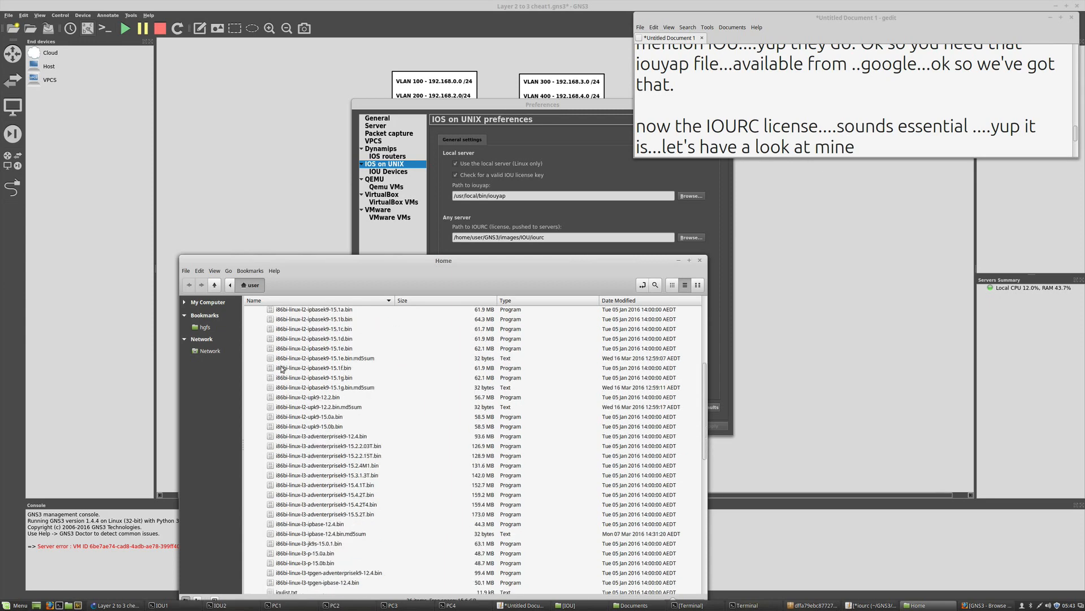
scroll(283, 376, "down", 3)
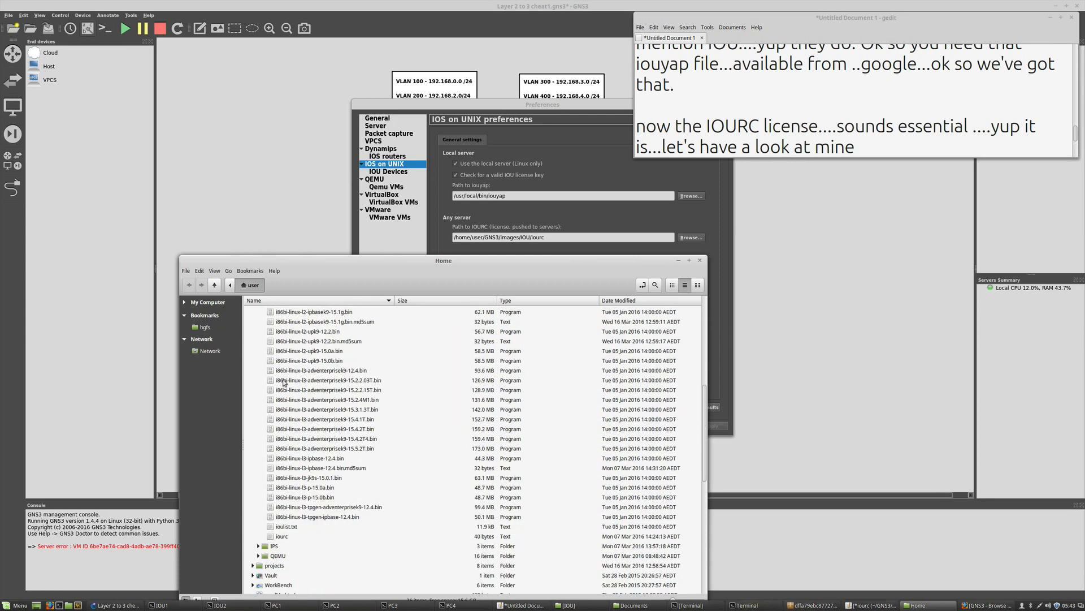
double_click(284, 537)
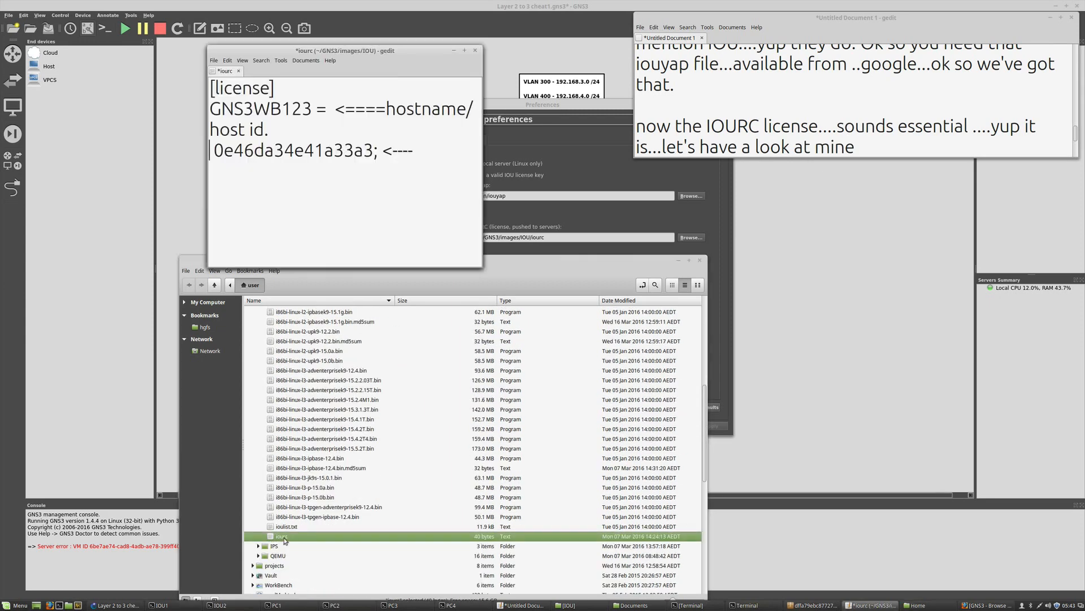
right_click(285, 539)
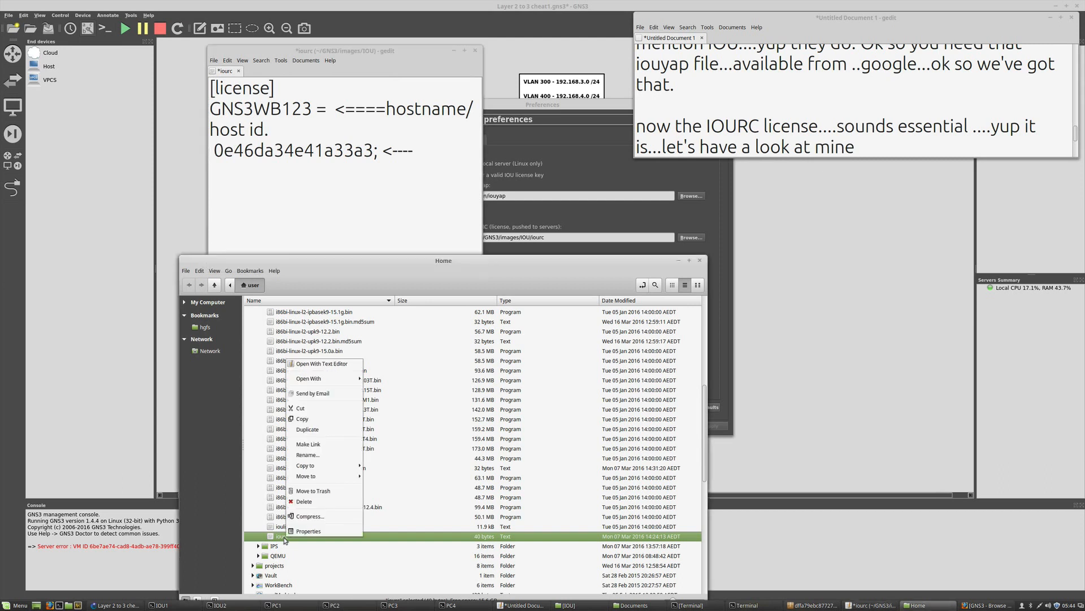
left_click(303, 198)
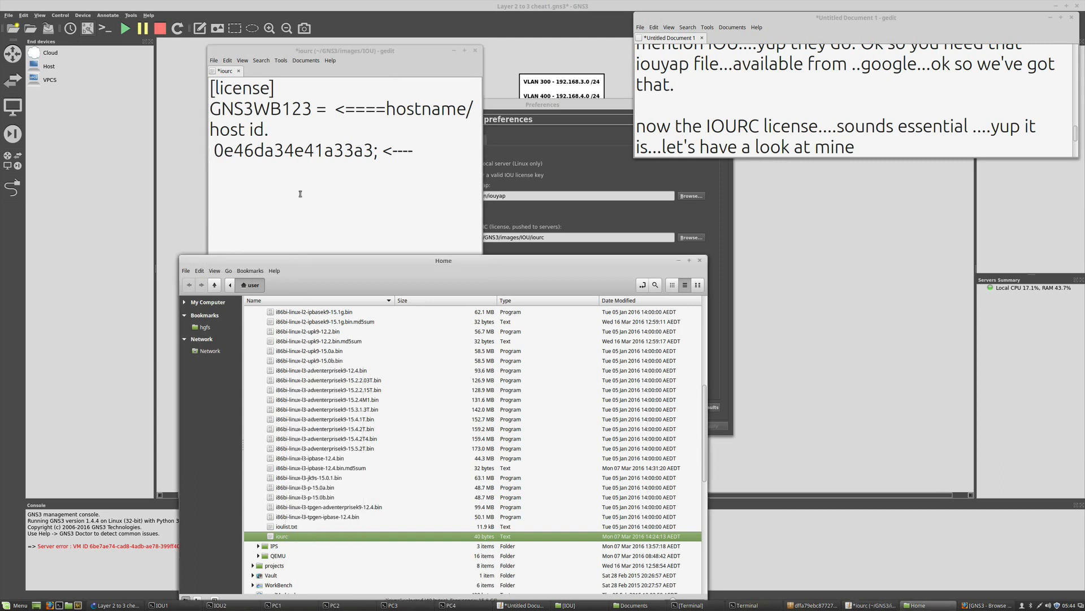
left_click(275, 189)
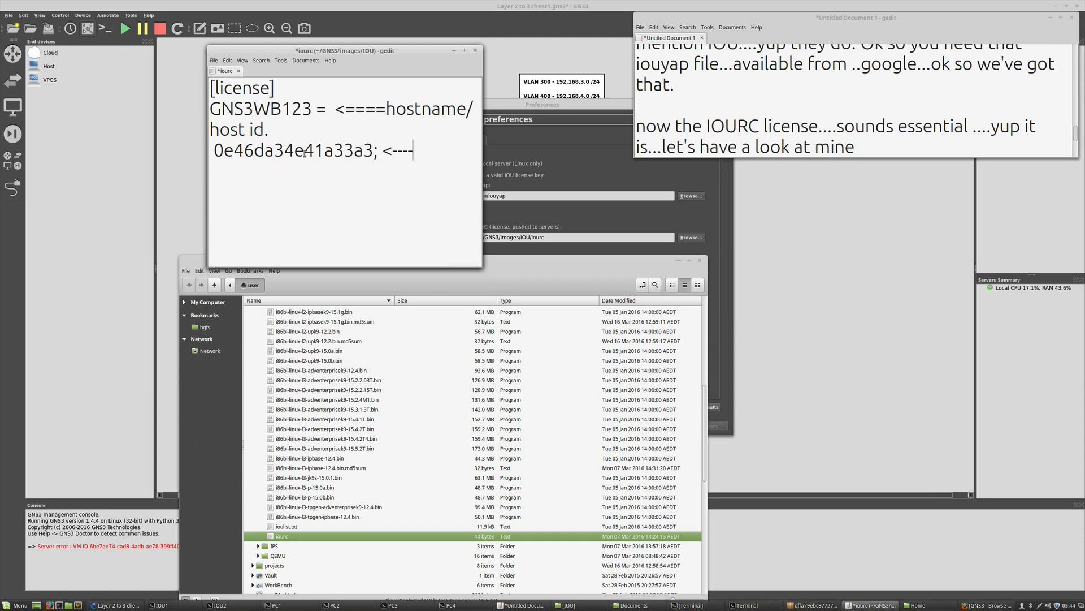
Start a new paragraph in the untitled note reading "Ok I already messed with this one....pointing out the hostname and the hostid".
left_click(865, 146)
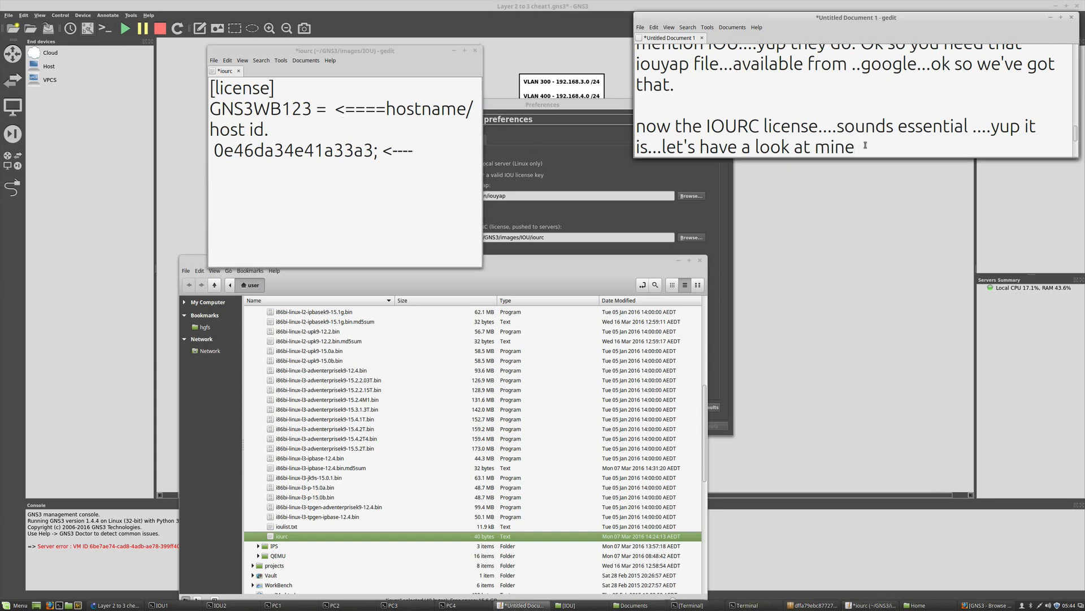
key("Return")
key("Return")
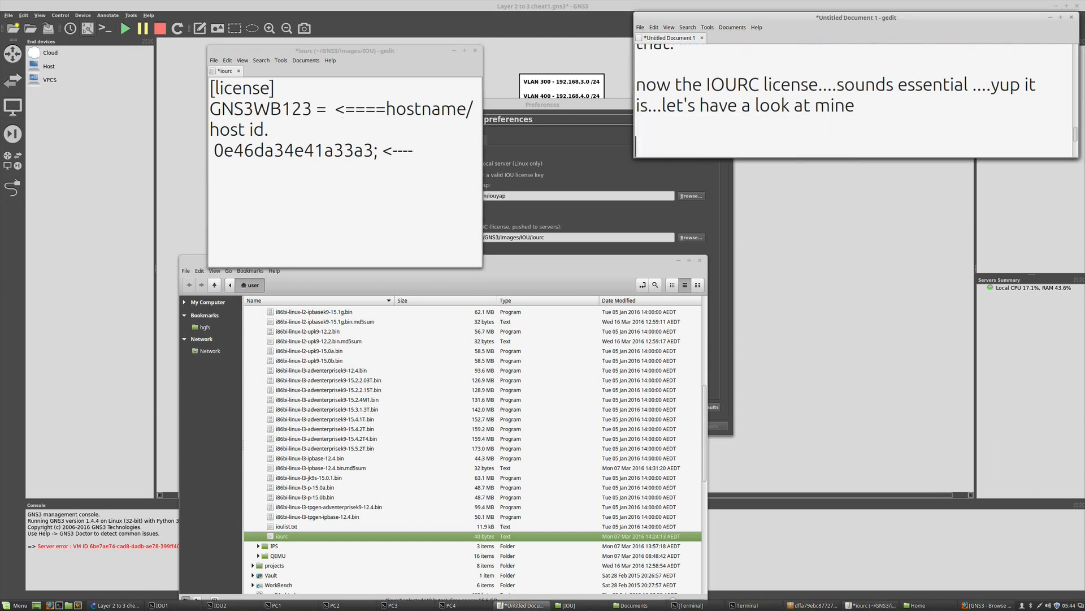
type("Ok I alre")
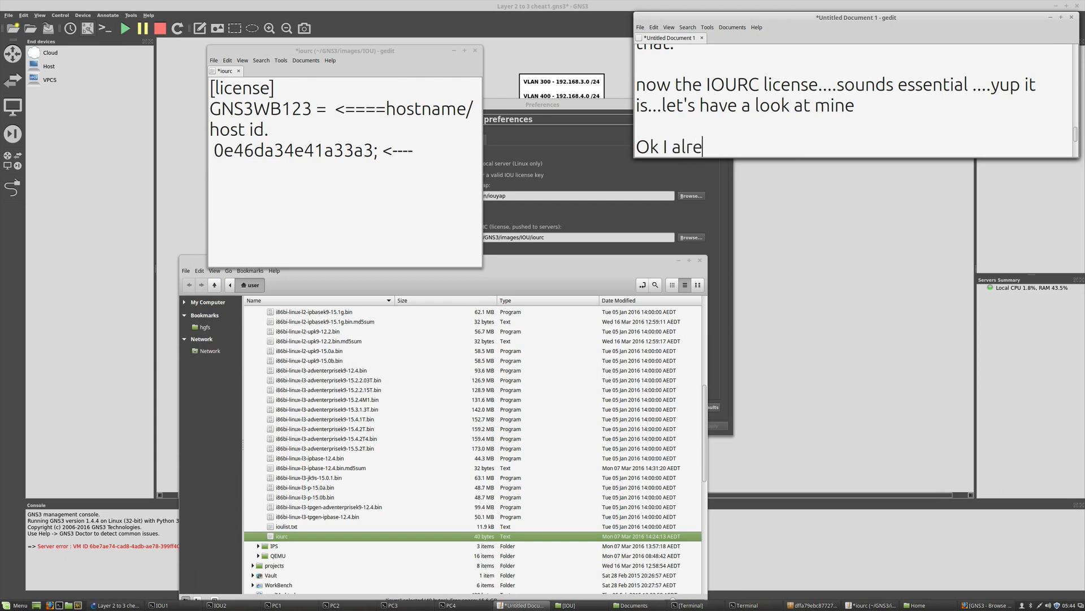
type("ady messe")
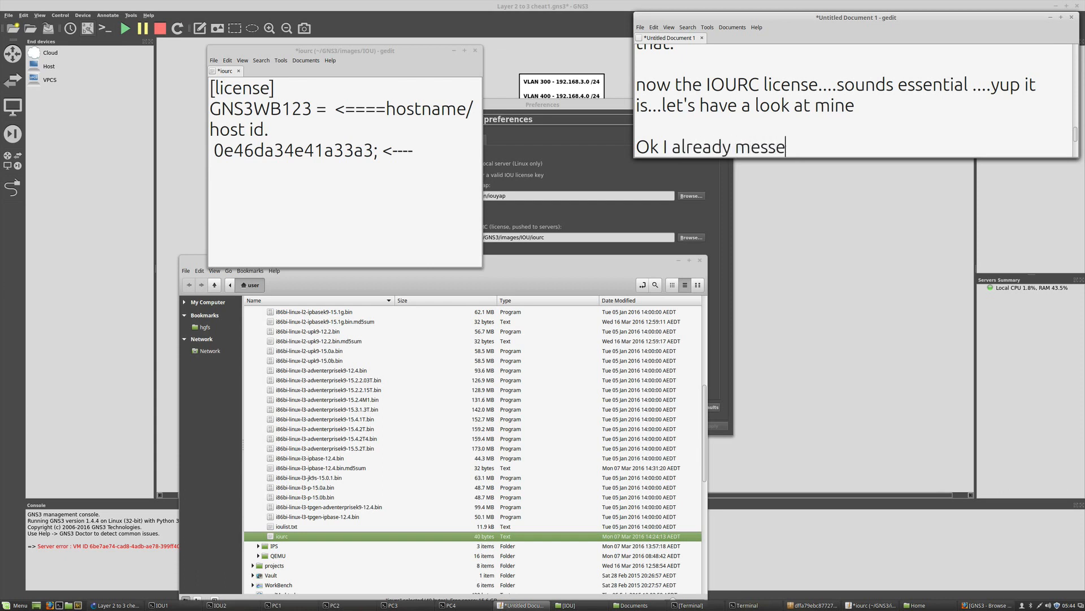
type("d with  this one....")
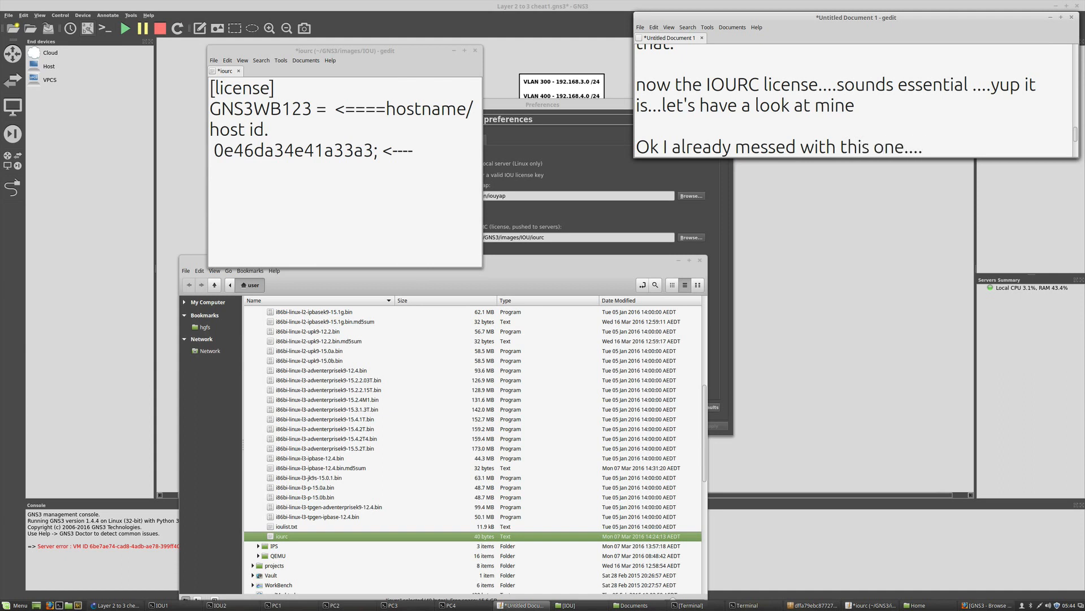
type("pointing out ")
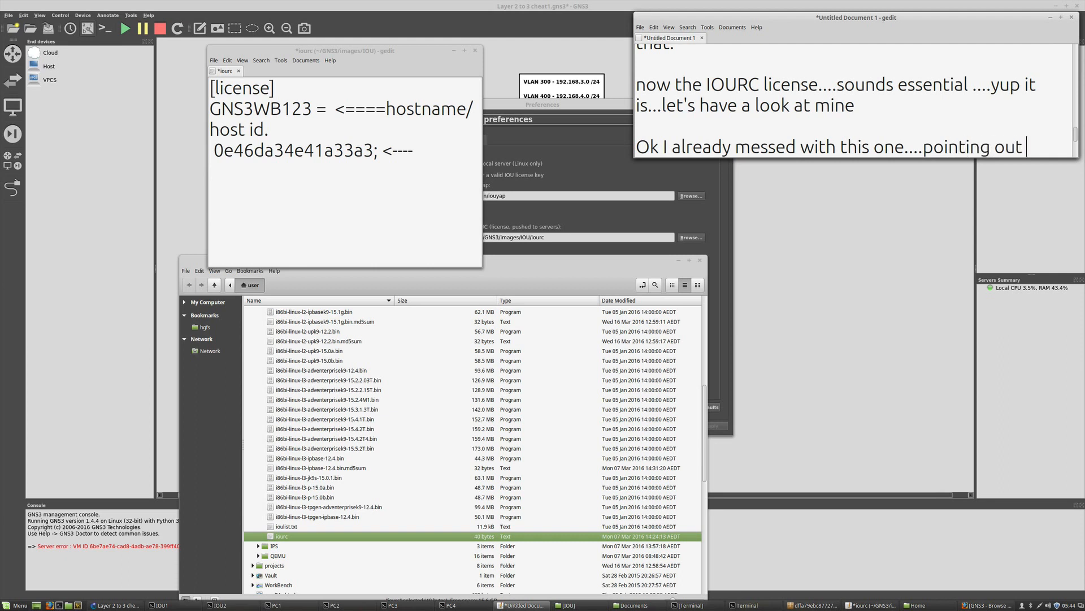
type("the hostnam")
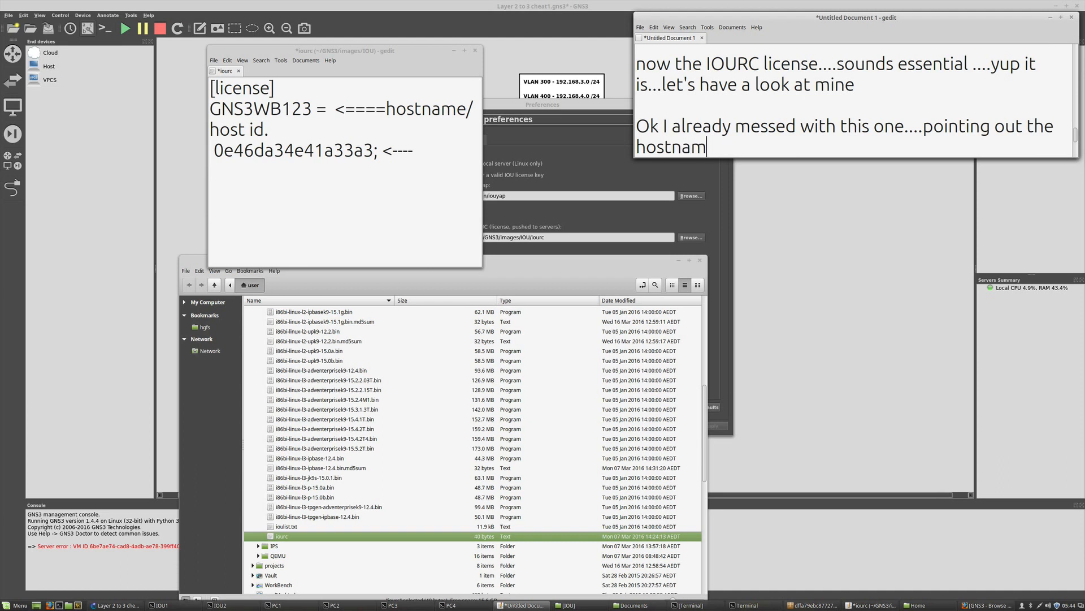
type("e and")
type("the host")
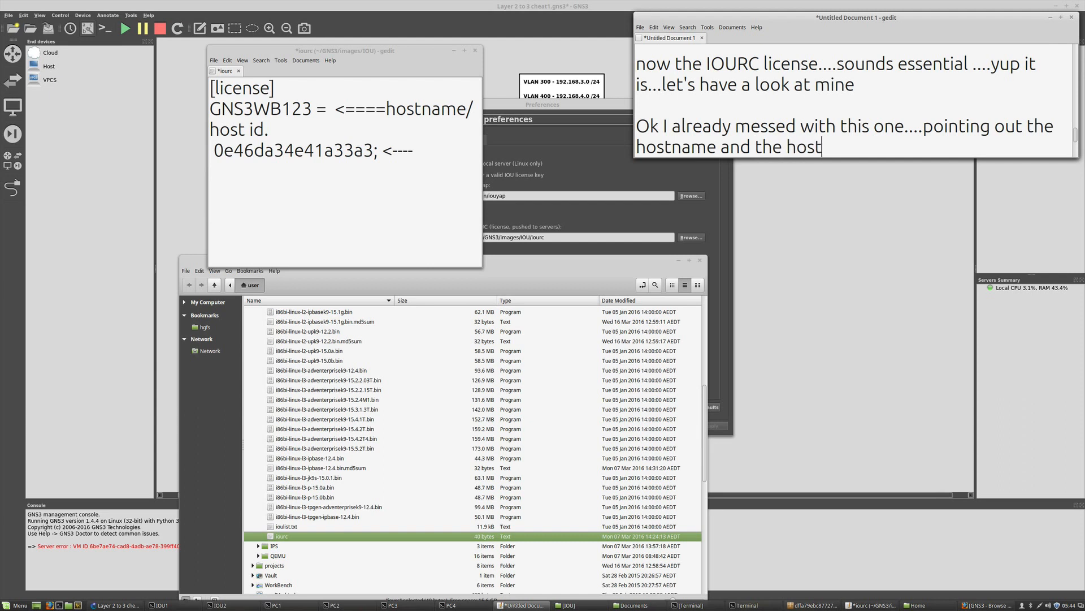
type("id")
Continue the note's sentence with ".....well you have 2 options....adjust your hostname to suit your ID or".
type(".....well your")
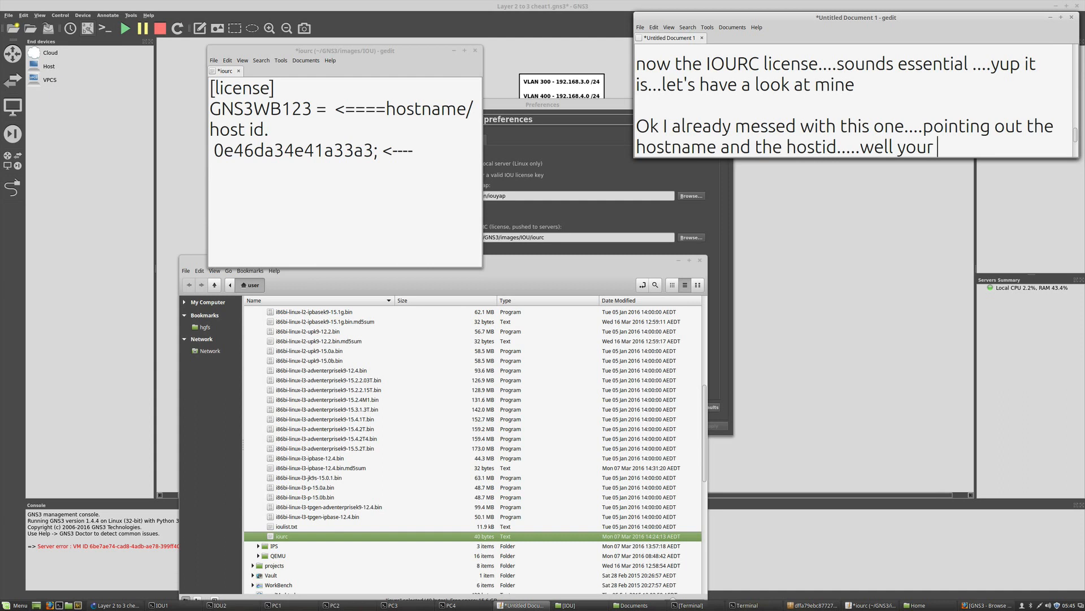
key("BackSpace")
key("BackSpace")
type("have 2 options")
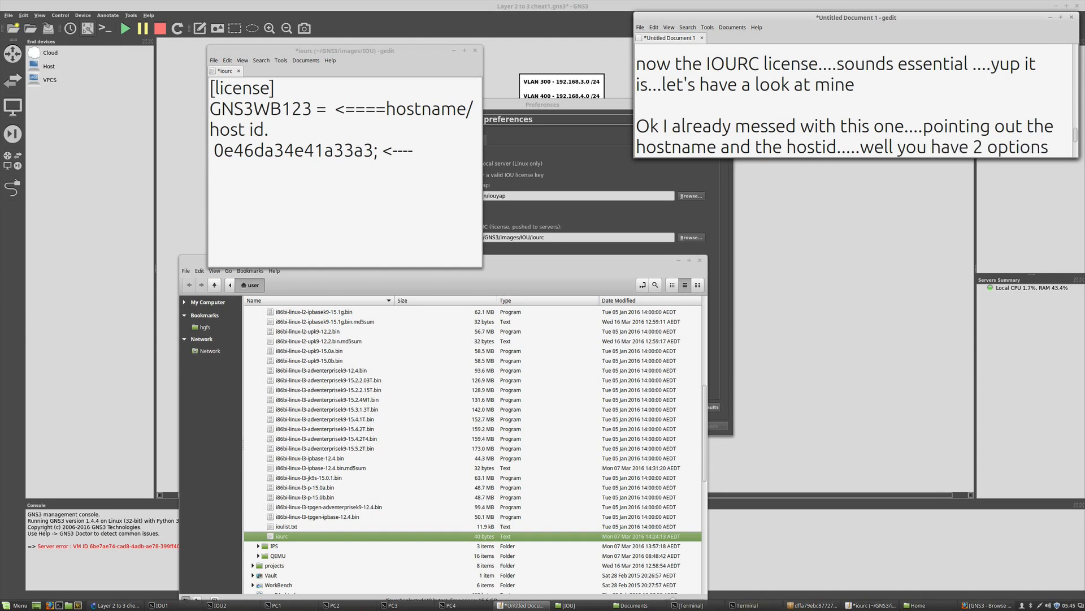
type("....adju")
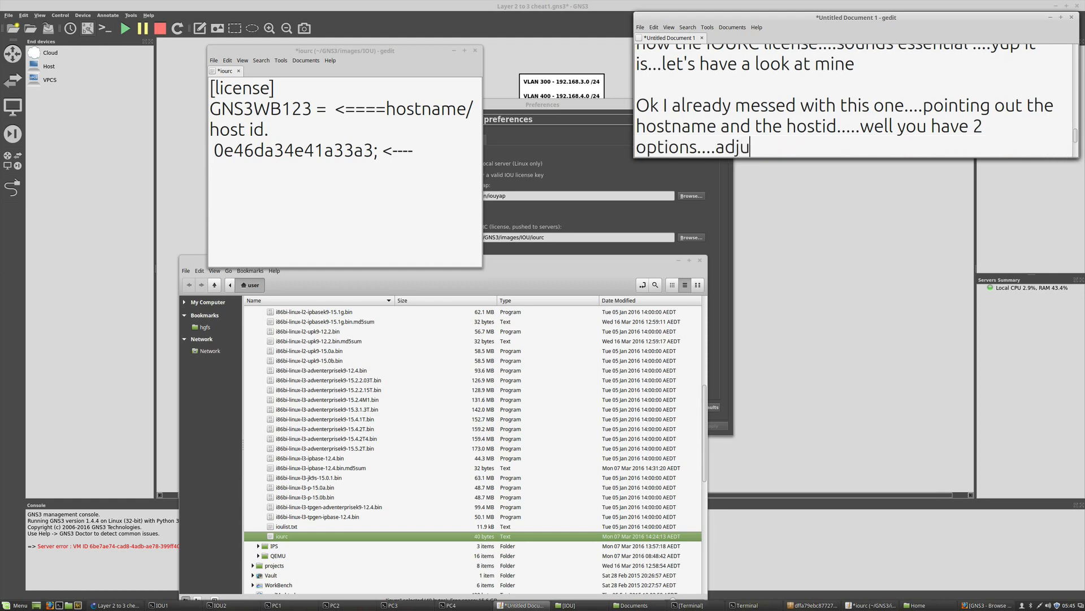
type("st you")
type("r hos")
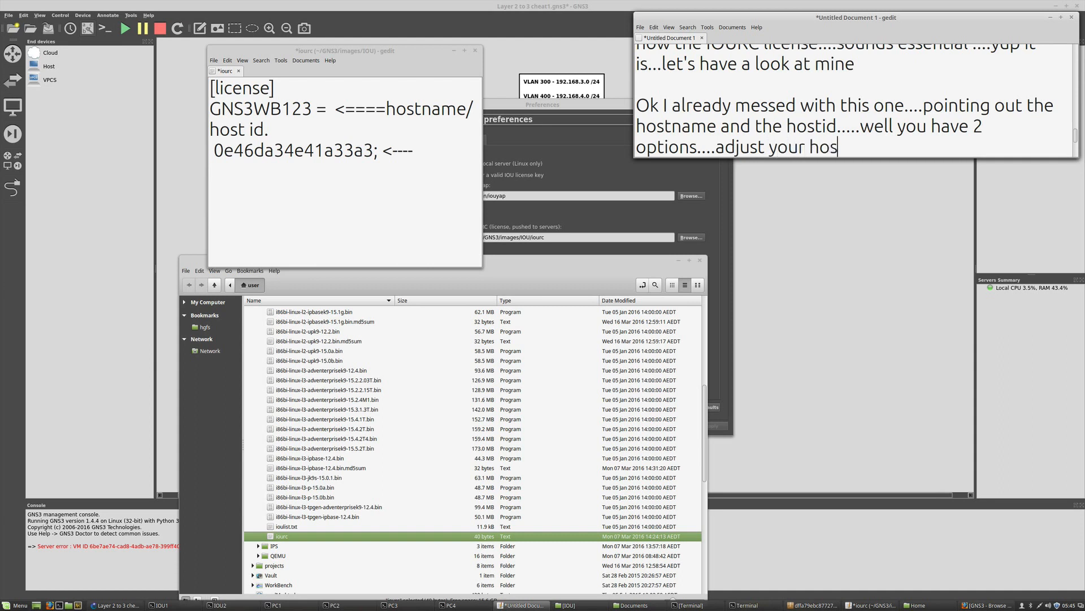
type("tname to")
type("suit your")
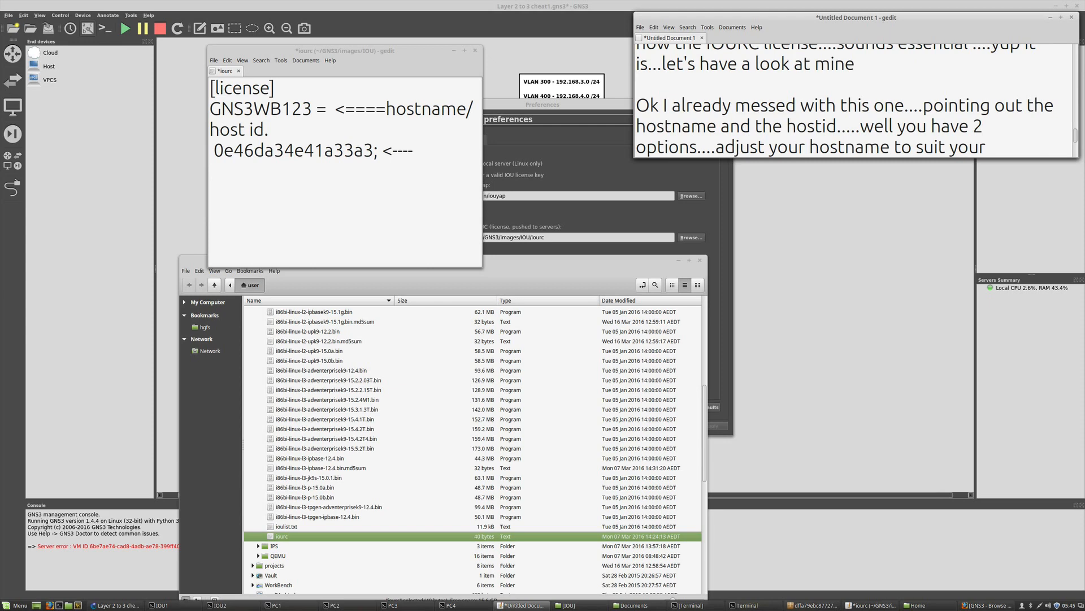
type("ID or")
Finish the paragraph with "use the keygen to create the hostid you need for whatever your hostname is....confused yet? Let's have a look.".
type("use the key")
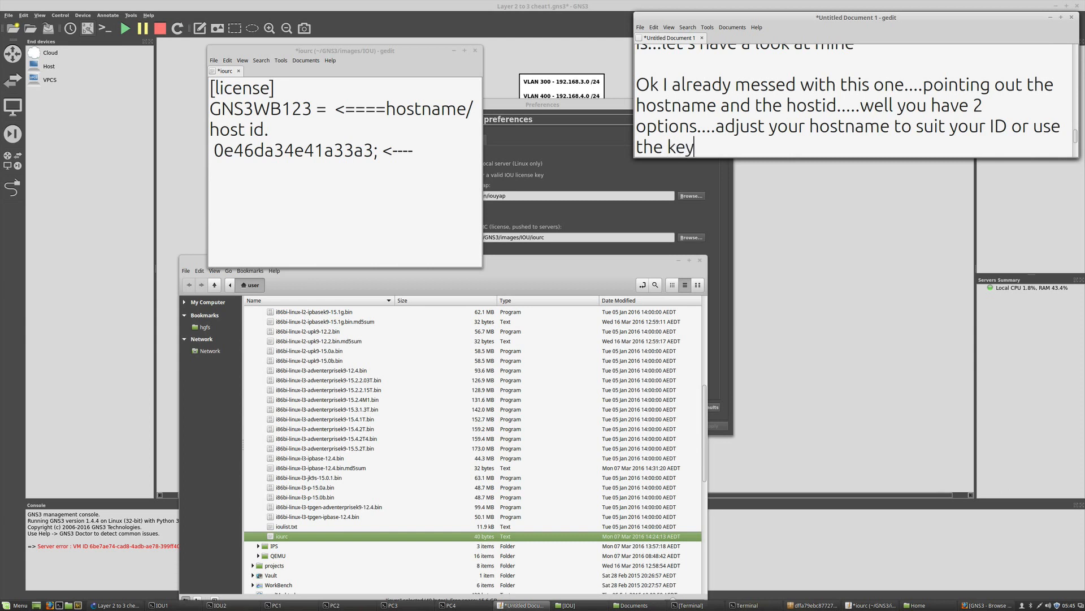
type("gen to cra")
key("BackSpace")
type("eate ")
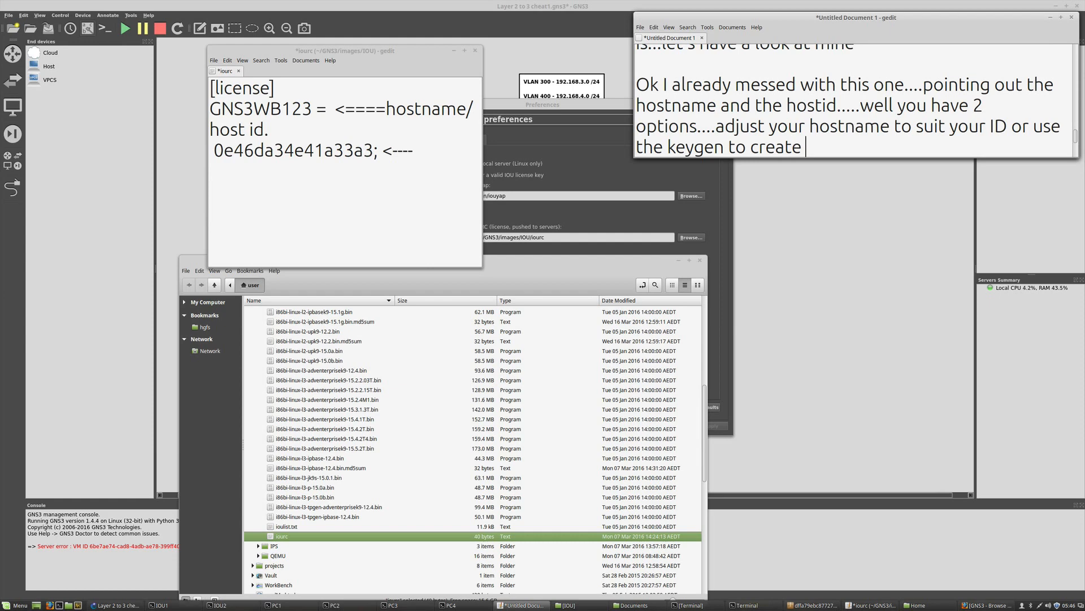
type("the hostid ")
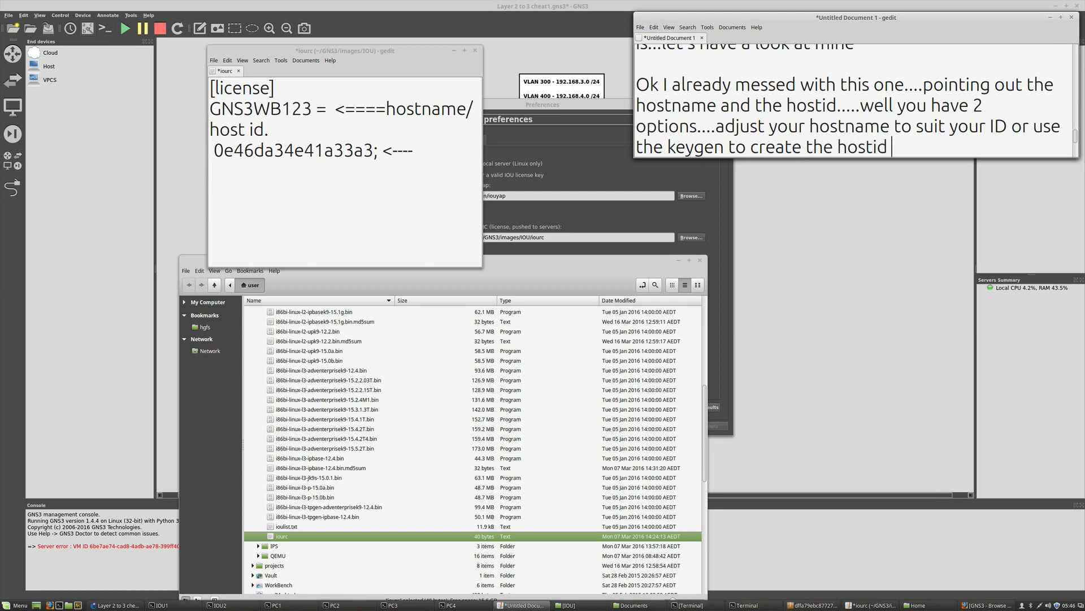
type("you need for ")
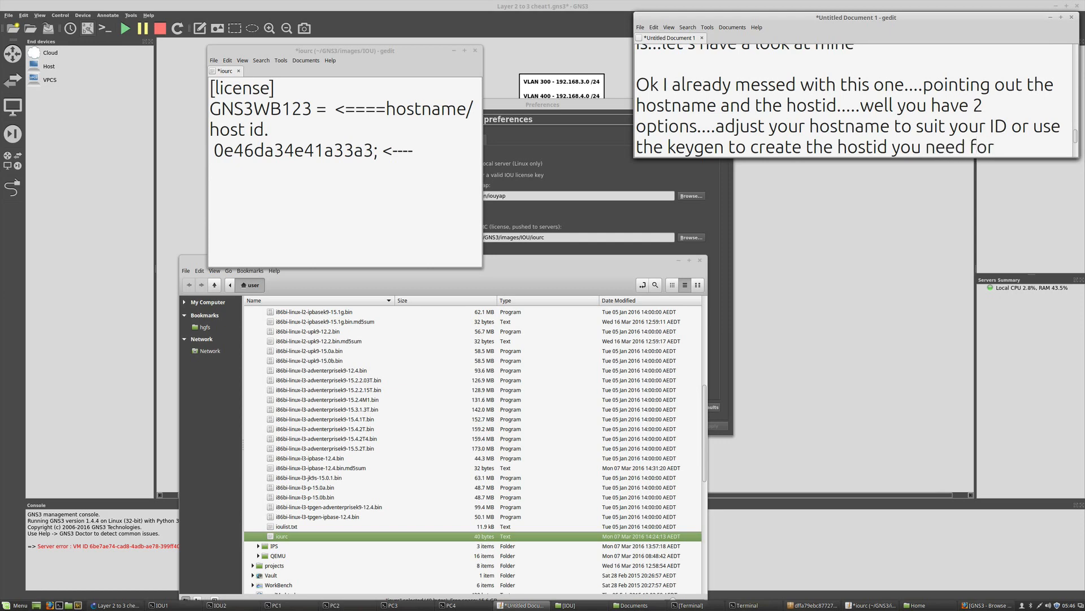
type("whatever yo")
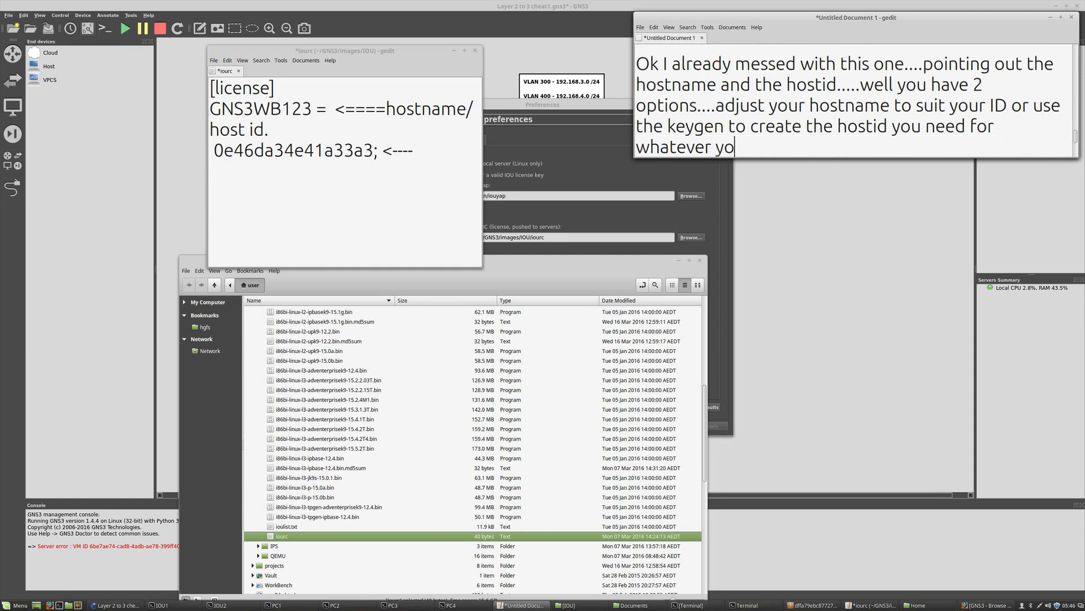
type("ur hostname ")
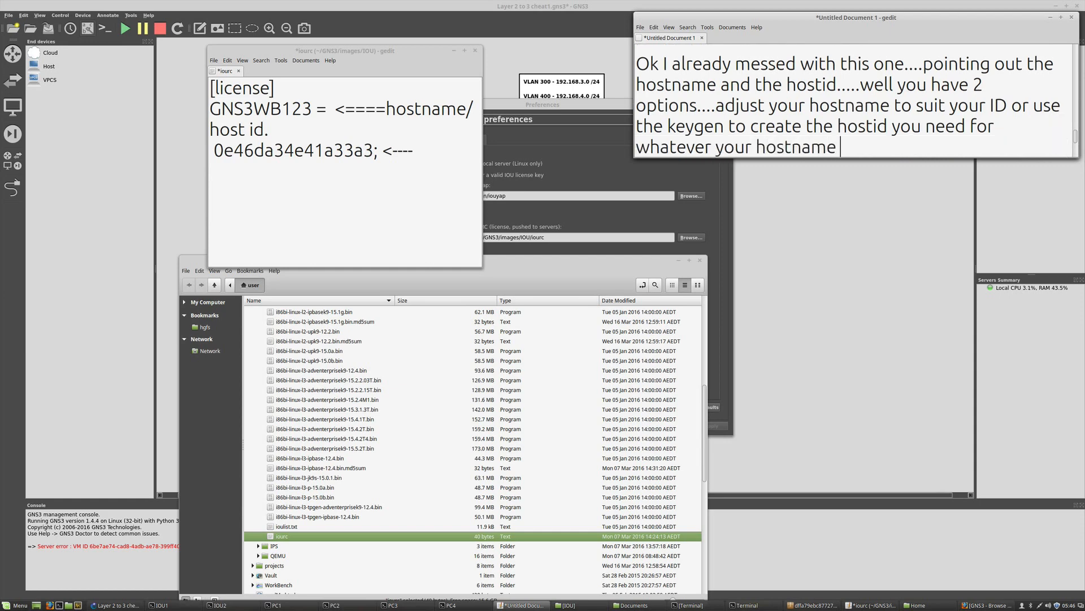
type("is....confused yet? ")
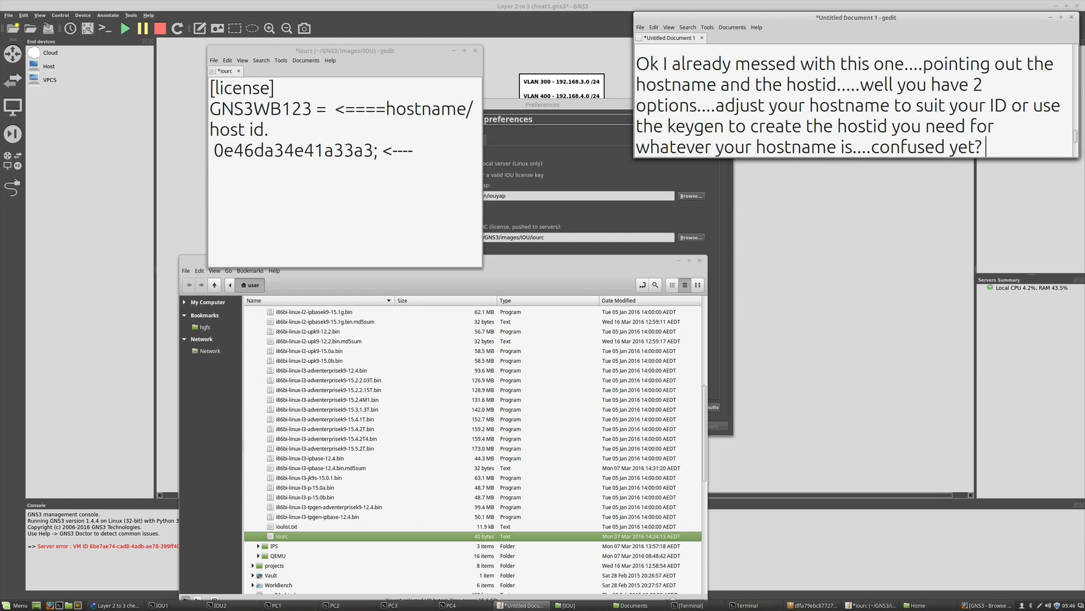
type("Let's have a look.")
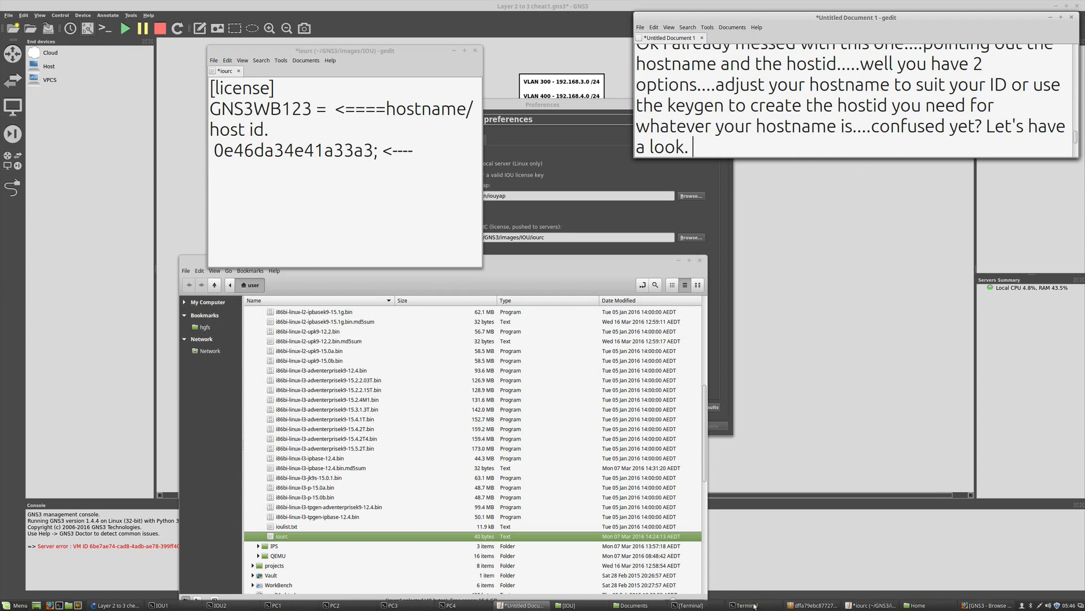
Switch to the Terminal window and run the hostid command to look up the machine's host ID.
left_click(745, 604)
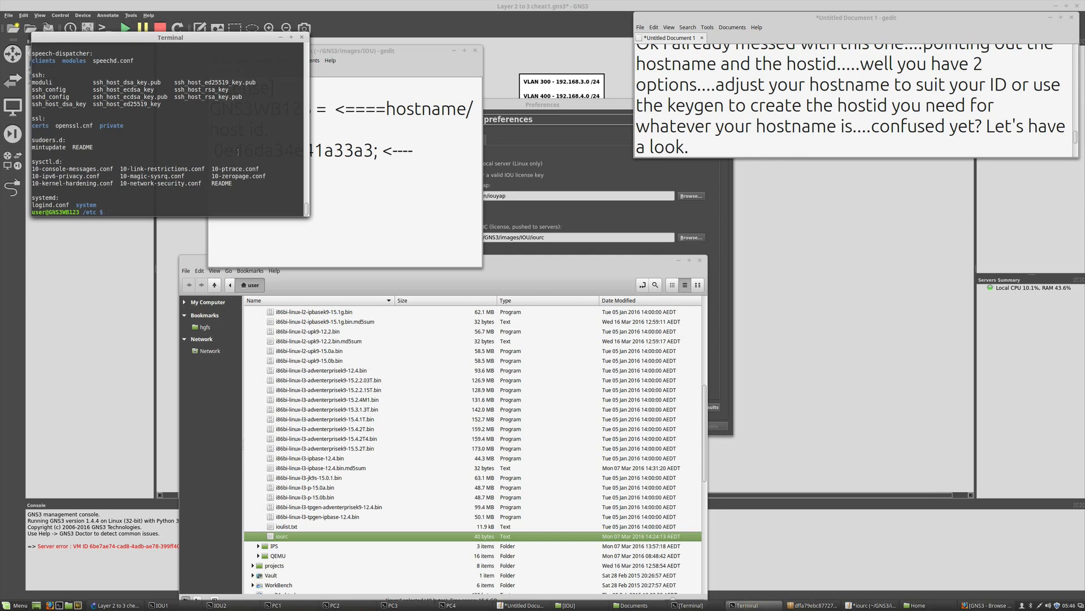
type("hostid")
key("Return")
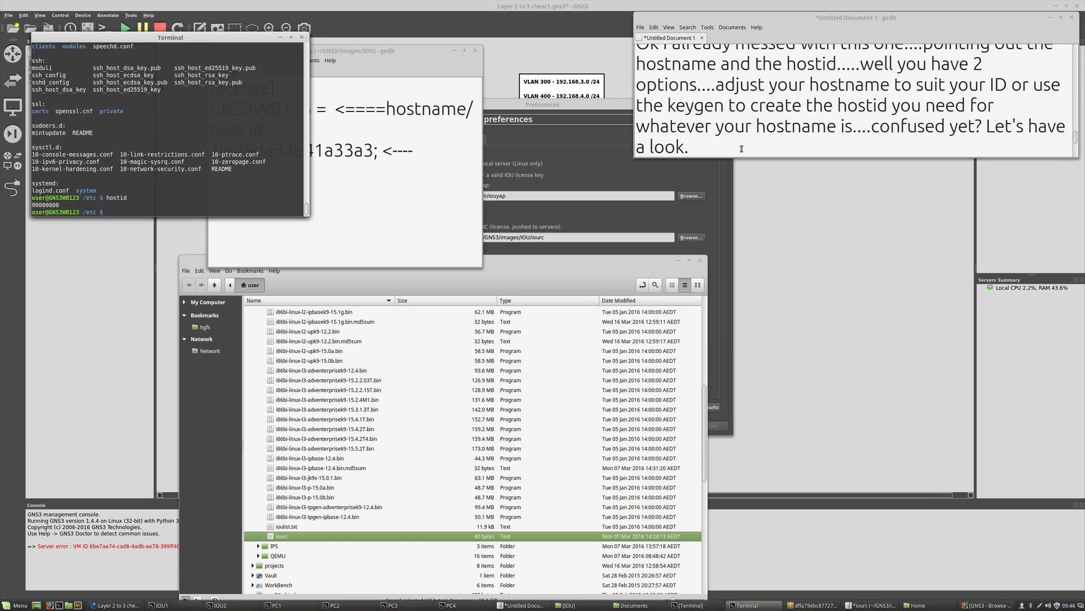
Return to the untitled note and write "So typing in hostid...will let you know your ....hostid" as a new paragraph after a blank line.
left_click(738, 147)
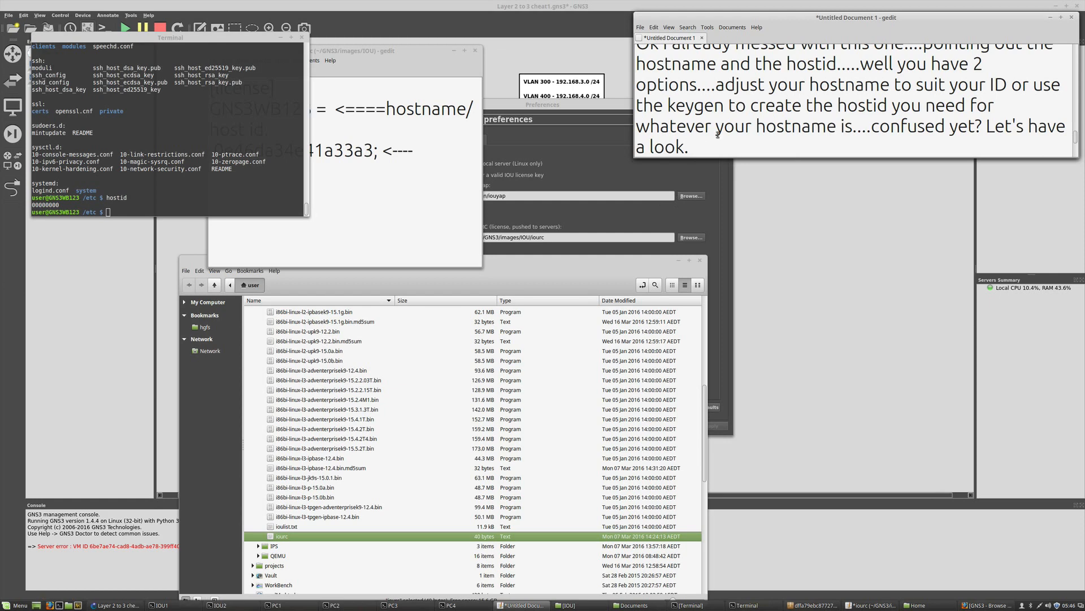
key("Return")
key("Return")
type("So t")
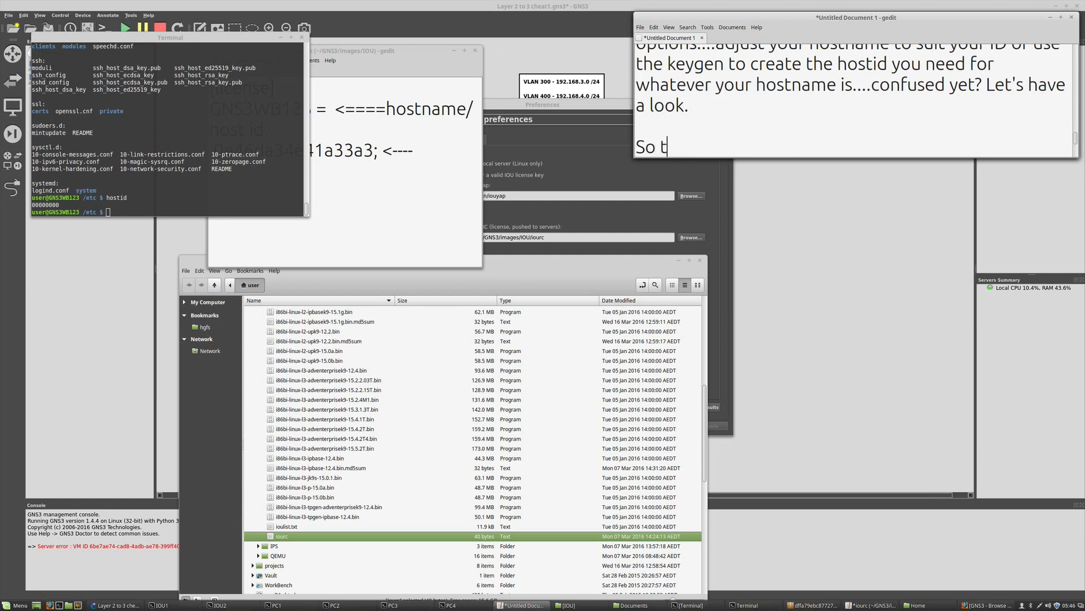
type("yping in ")
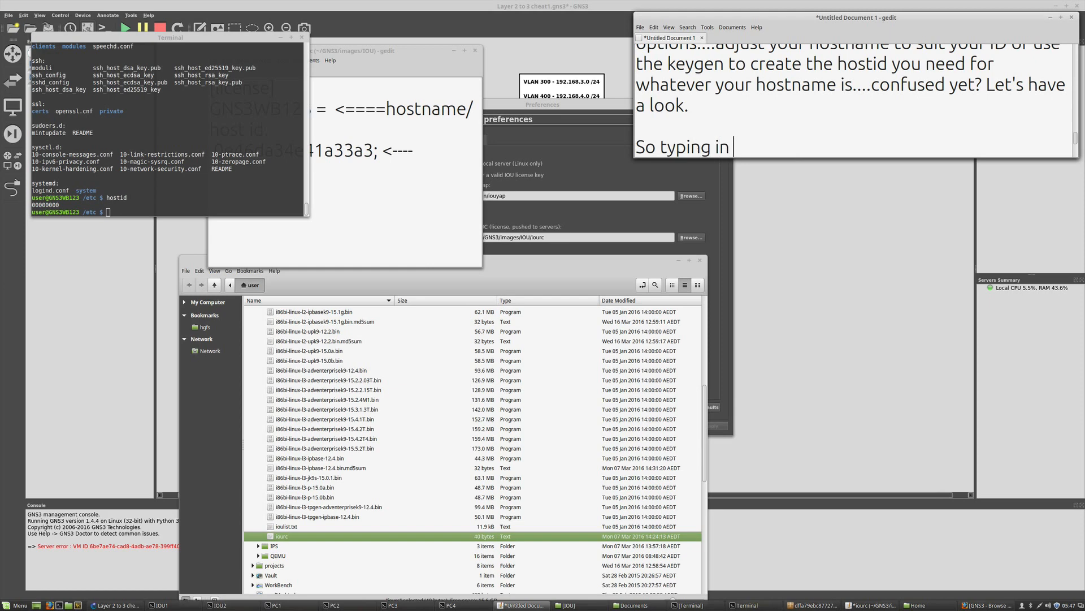
type("hostid")
type("...")
type("will le")
key("BackSpace")
type("ill le")
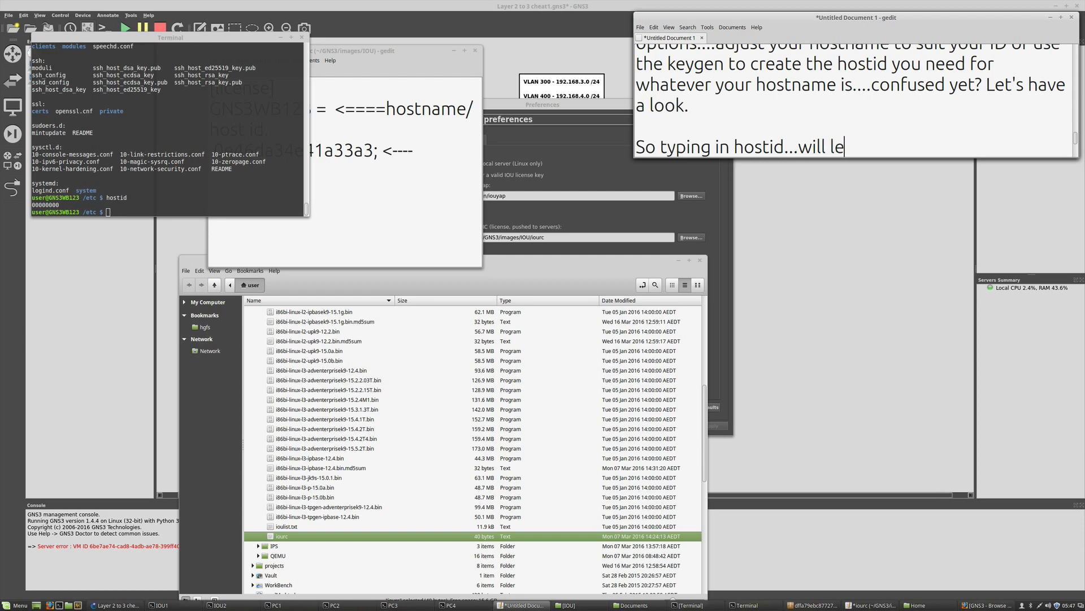
type("t you know ")
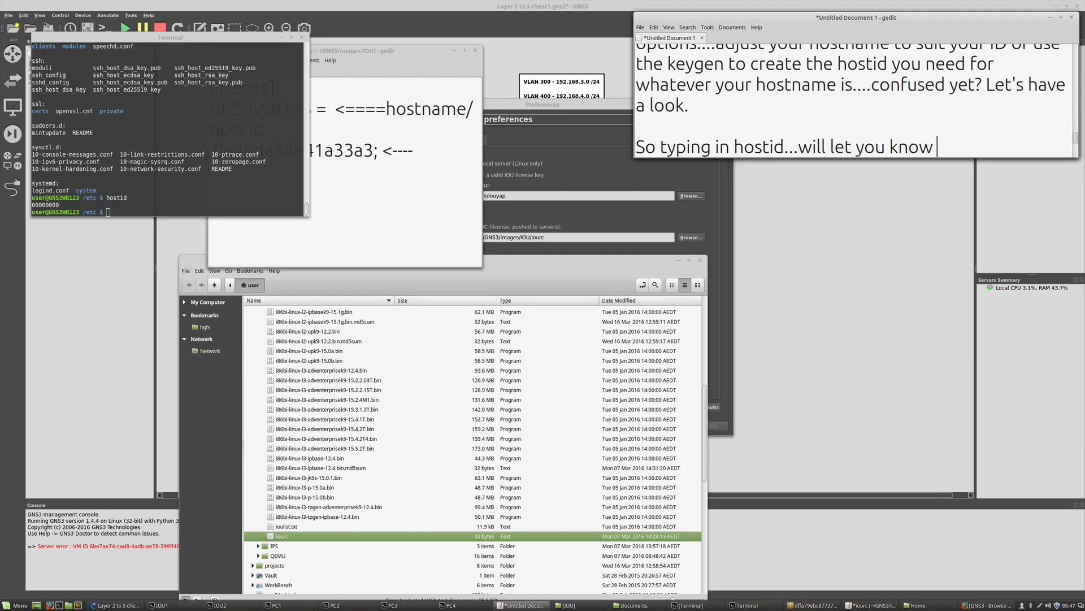
type("your ....hostid")
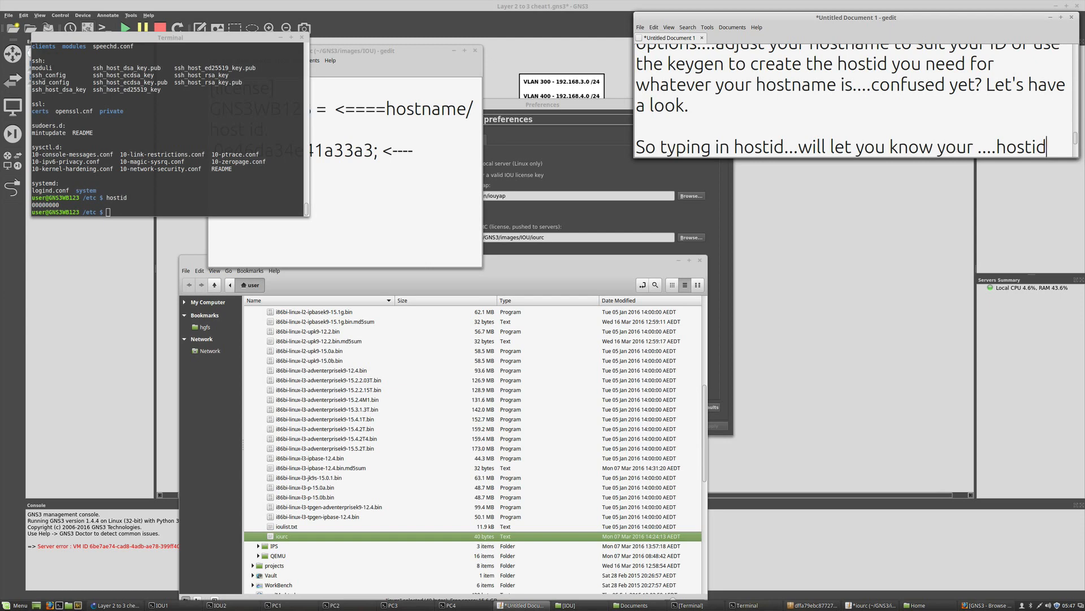
Add "....i bet this works for hostname too" to the end of the note and start a new line.
type("....")
type("i bet ")
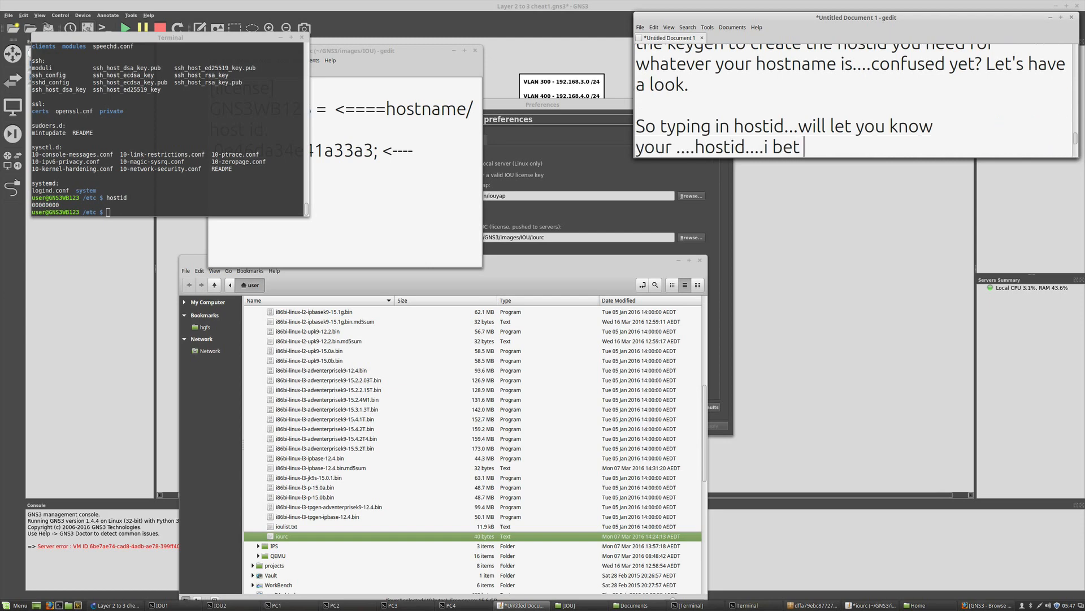
type("this works ")
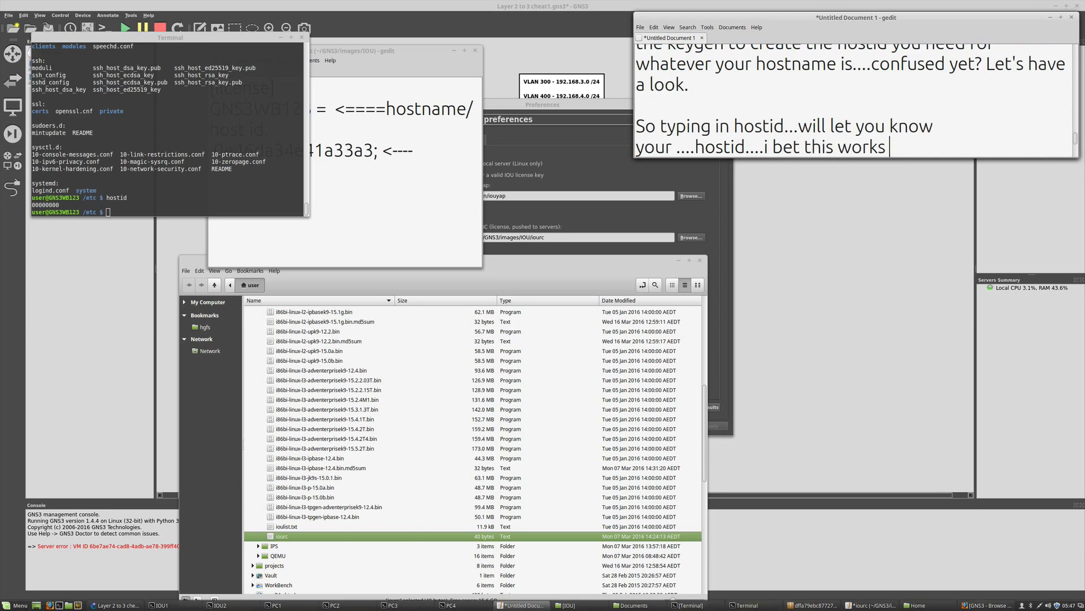
type("for hostname too")
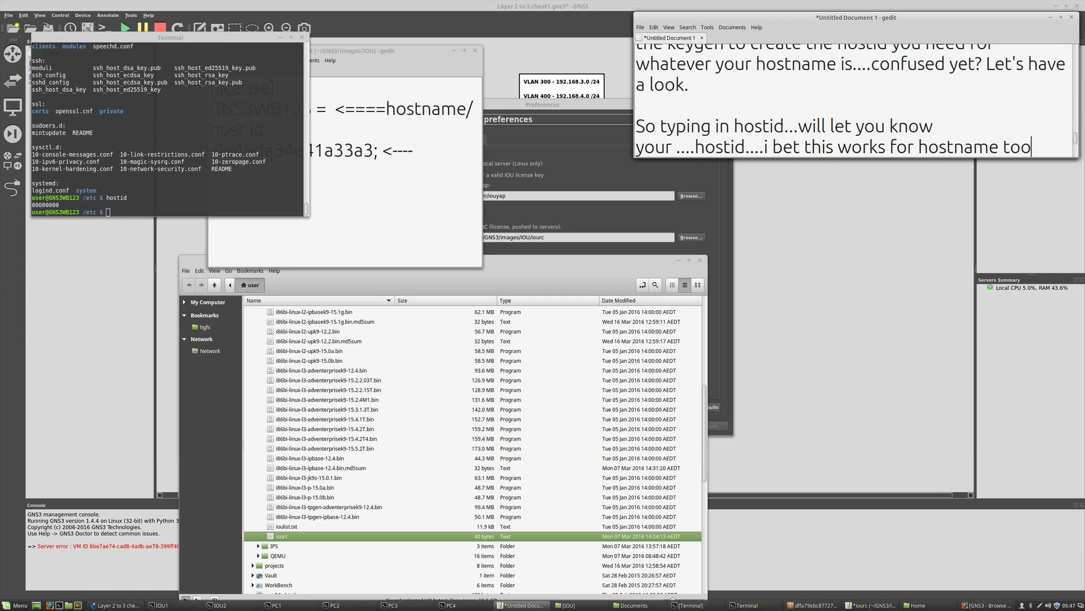
key("Return")
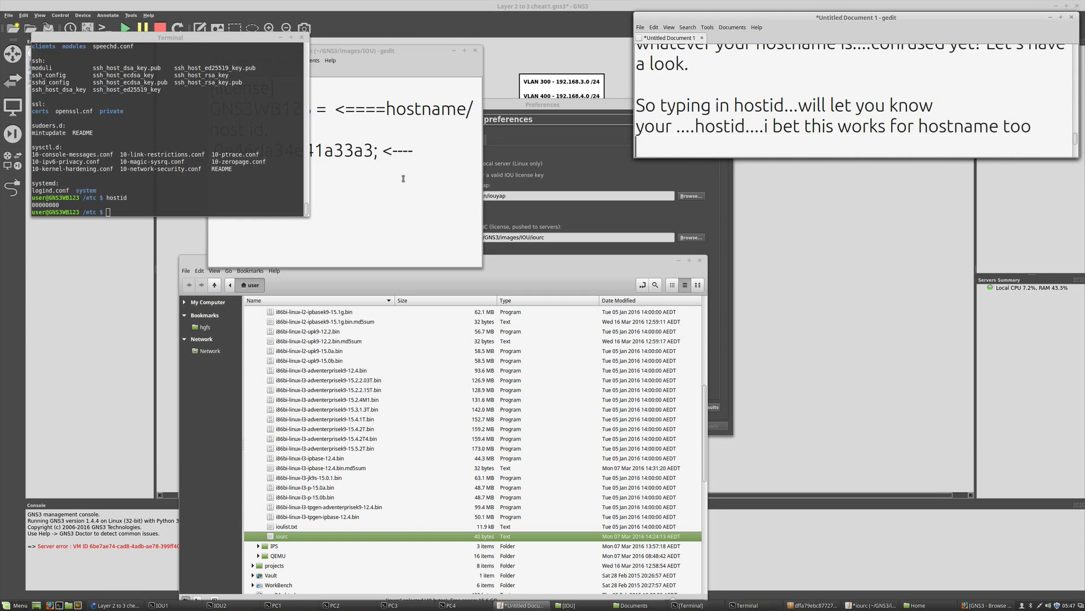
Switch back to the Terminal window and run the hostname command to look up the machine's hostname.
left_click(177, 182)
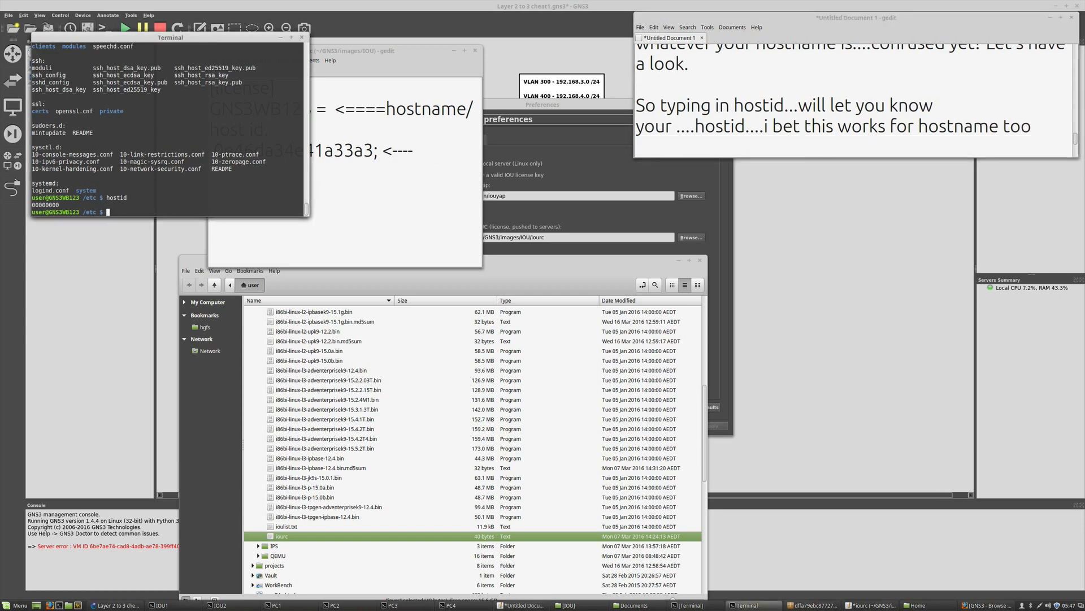
type("hostname")
key("Return")
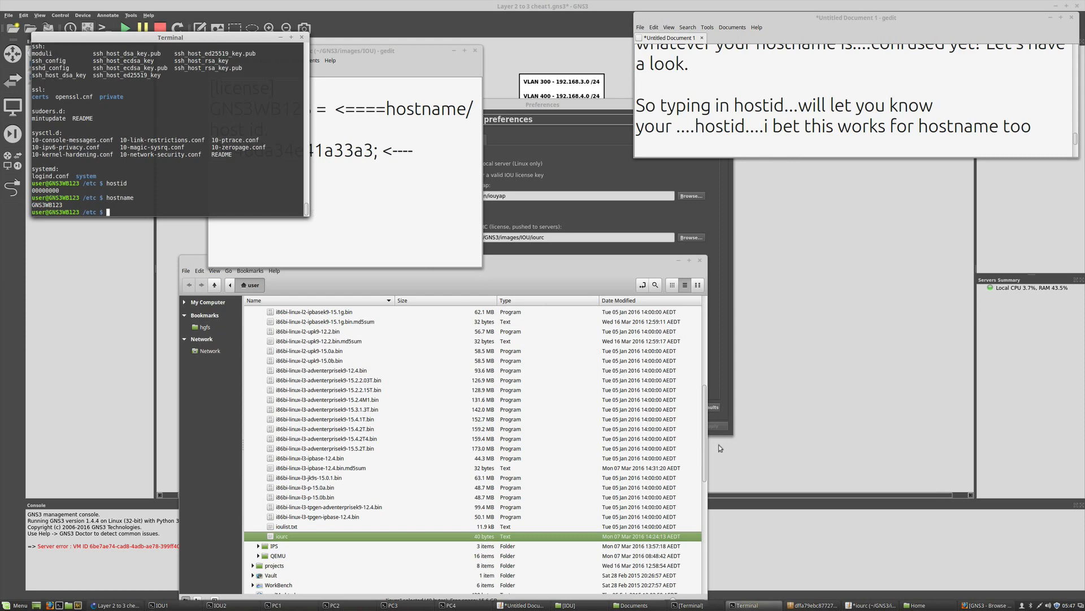
Bring forward the Terminal window at the IOU/scripts prompt and clear its old output from view with empty prompt lines.
left_click(752, 605)
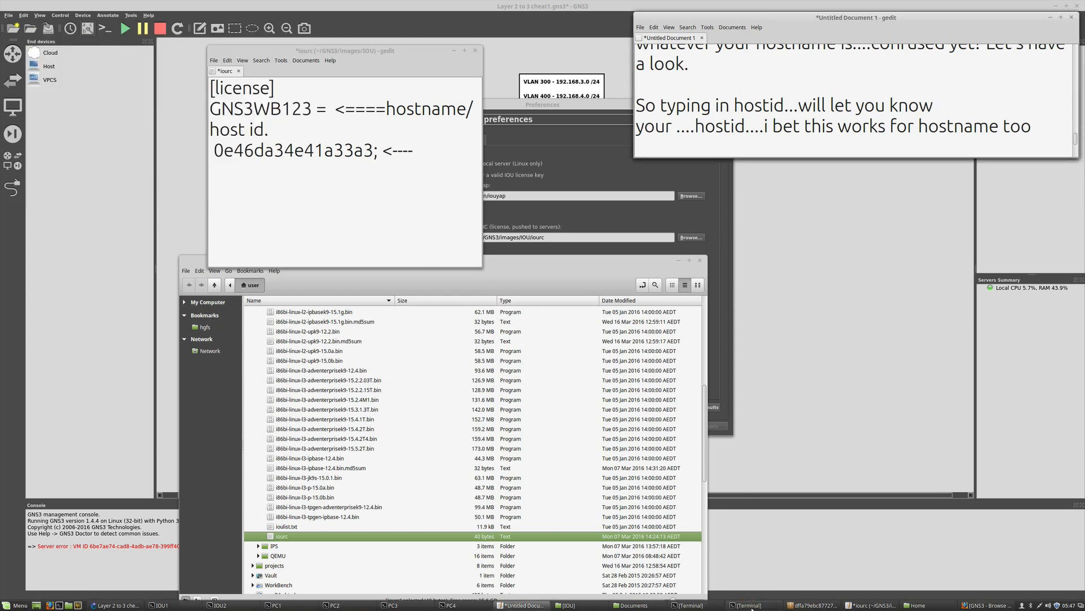
left_click(741, 606)
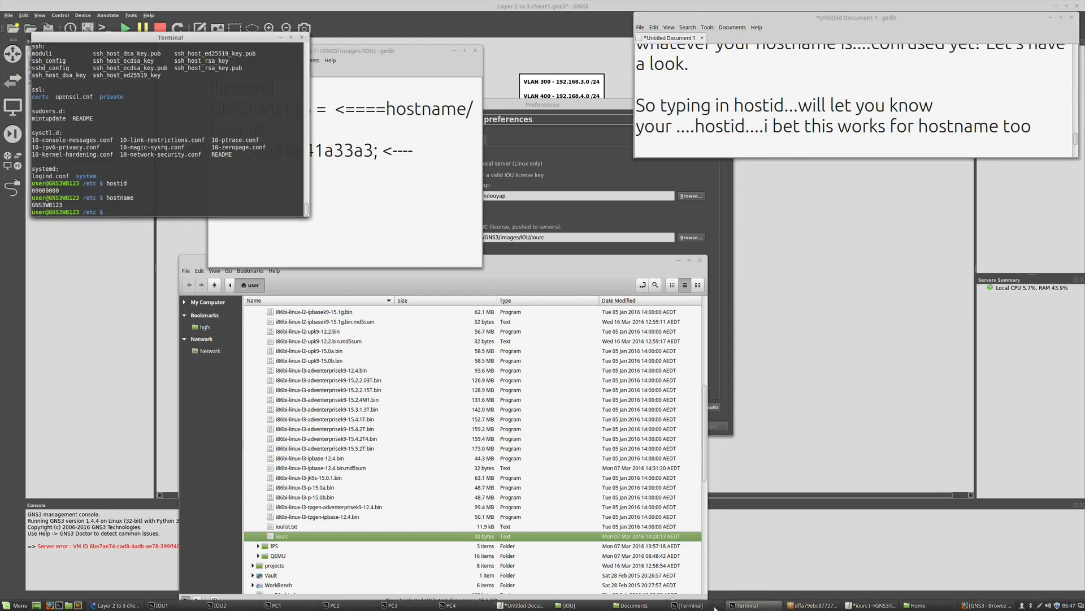
left_click(715, 608)
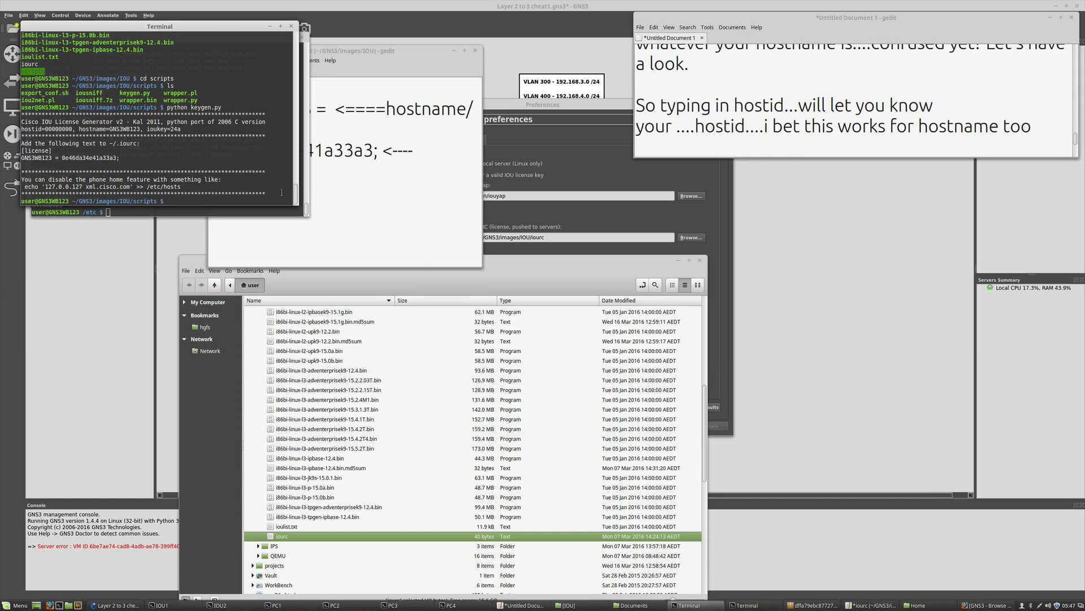
key("Return")
key("Return")
key("Return")
key("Return")
key("Return")
key("Return")
key("Return")
key("Return")
key("Return")
key("Return")
key("Return")
key("Return")
key("Return")
key("Return")
key("Return")
key("Return")
key("Return")
key("Return")
key("Return")
key("Return")
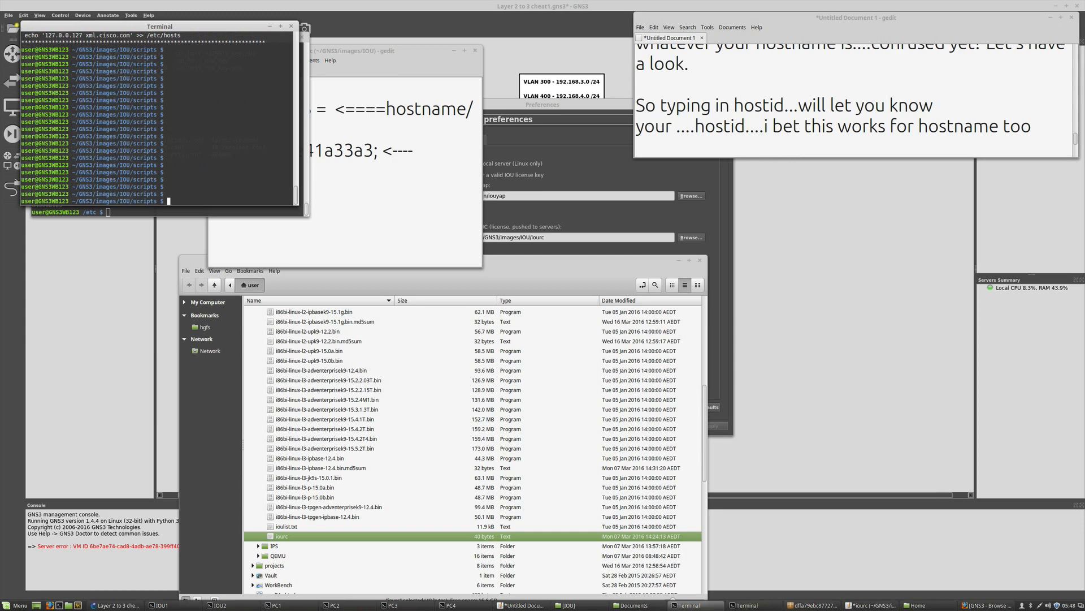
List the files in the IOU scripts folder.
type("ok")
type("NO")
key("BackSpace")
key("BackSpace")
key("BackSpace")
key("BackSpace")
key("BackSpace")
type("ls")
key("Return")
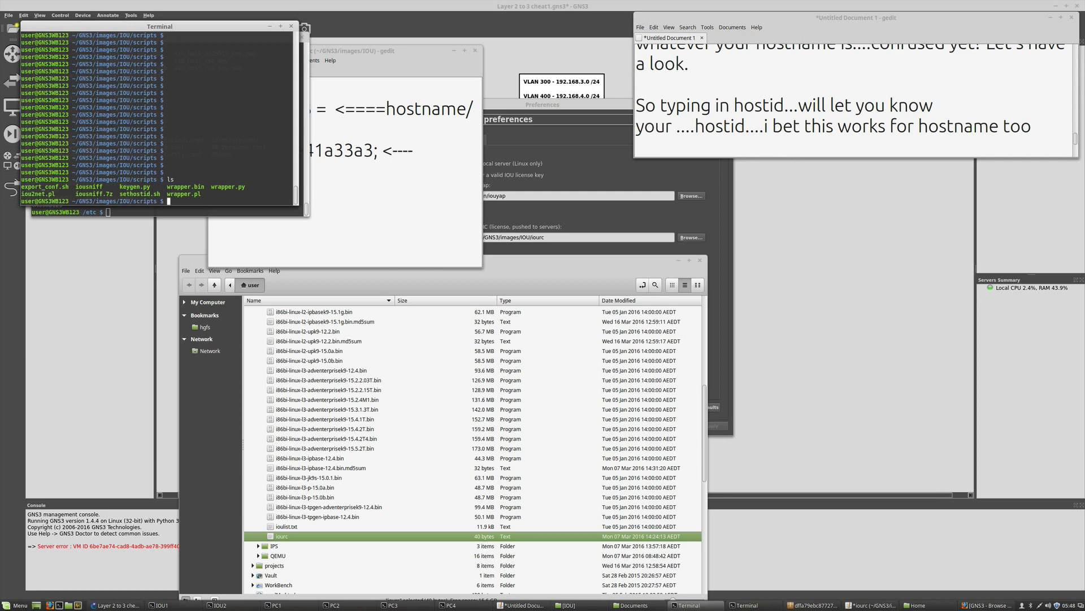
Write "SUPPOSE YOU WANT TO ADJUST YOUR HOSTID" at the terminal prompt as a remark to viewers and submit it.
type("SUPPOSE YOU WANT TO ADJUST YOUR HOSTID")
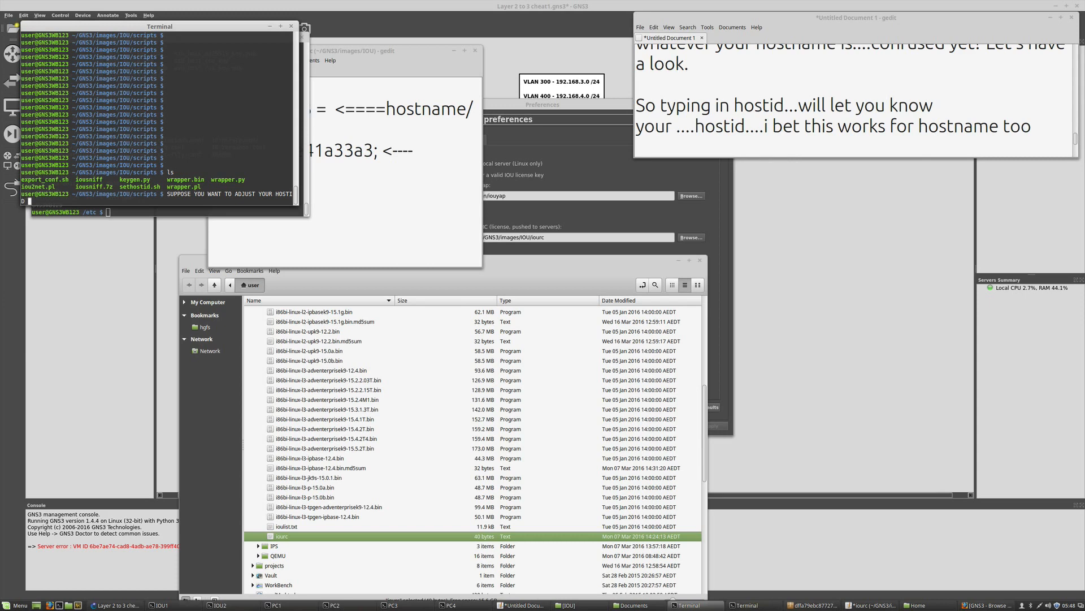
key("Return")
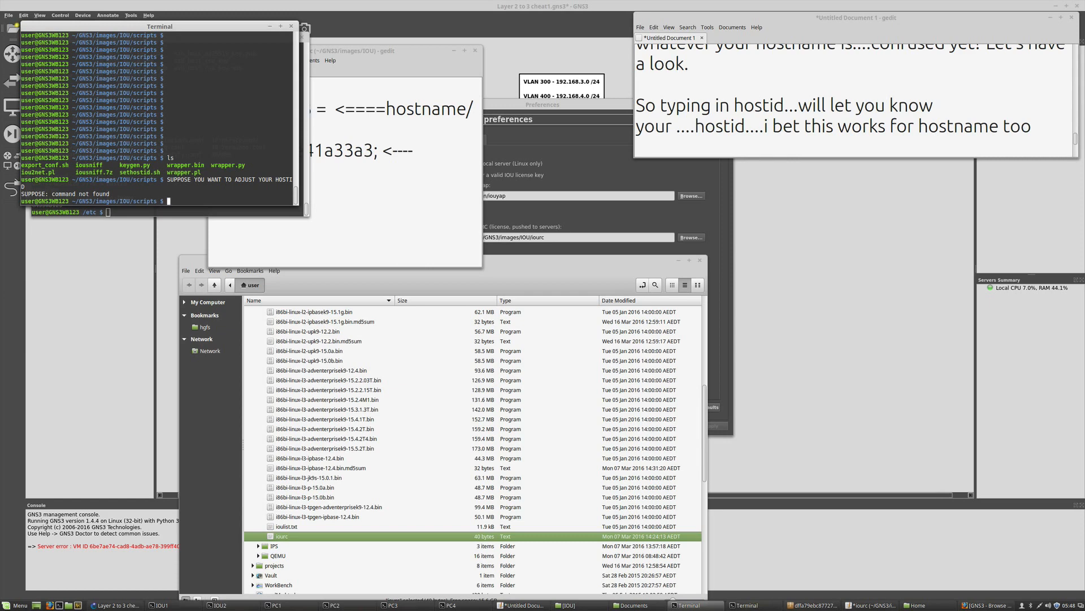
type("ls")
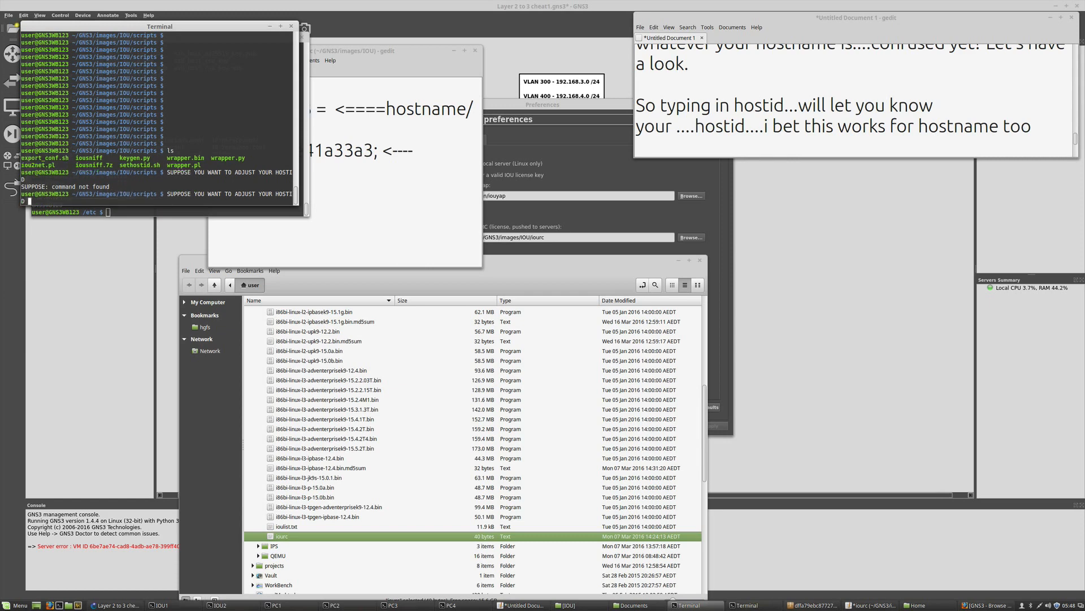
key("BackSpace")
key("BackSpace")
type("cd GNS3")
key("Up")
key("Up")
key("Up")
key("Up")
key("Up")
key("Up")
key("Up")
key("Down")
key("Up")
key("Down")
key("BackSpace")
key("BackSpace")
key("BackSpace")
type("666")
key("Return")
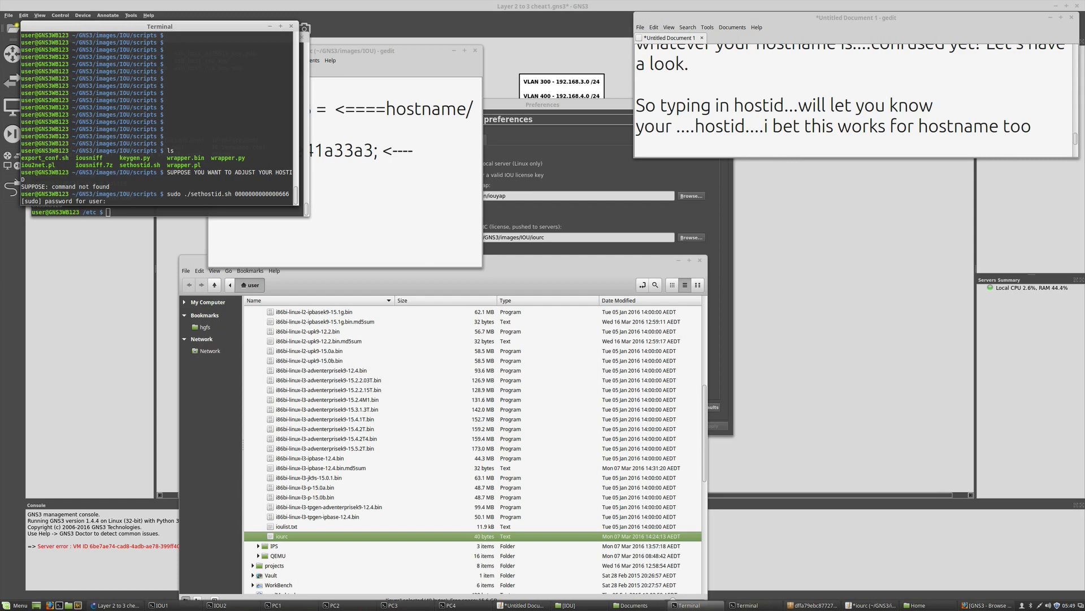
key("Return")
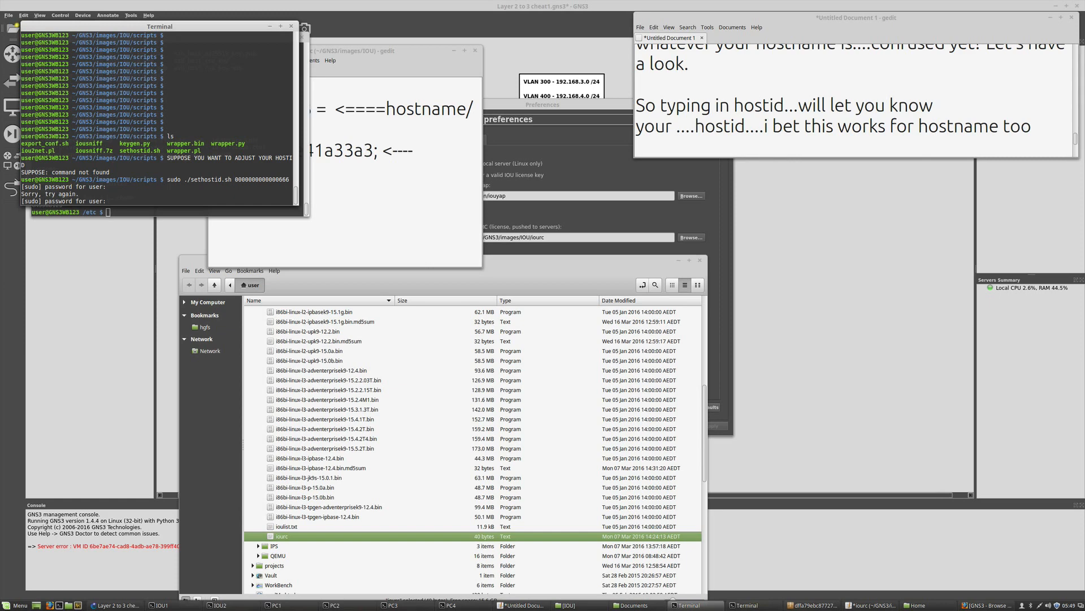
key("Return")
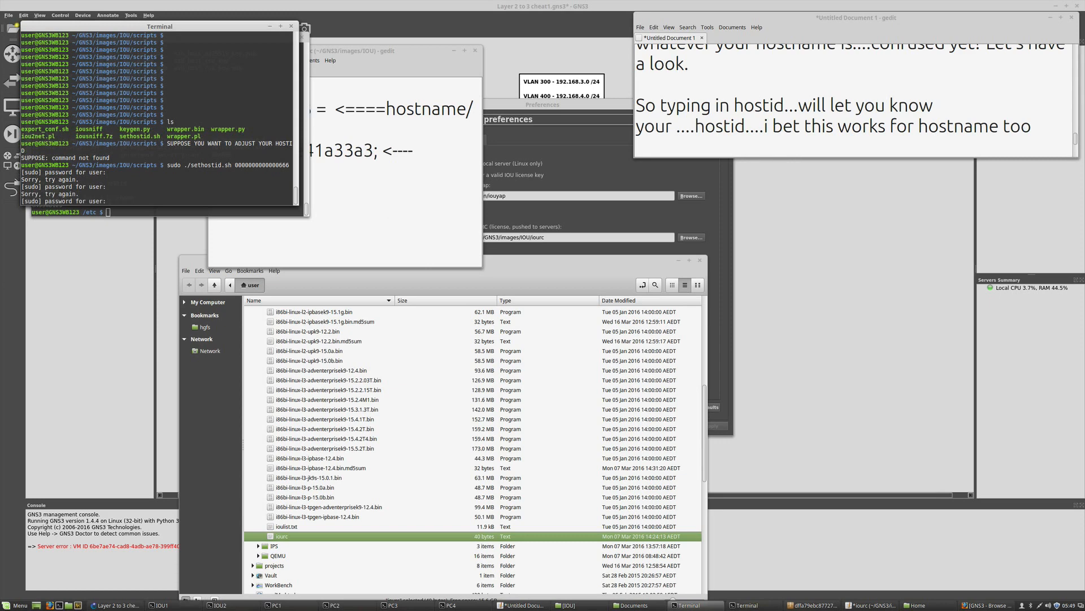
key("Return")
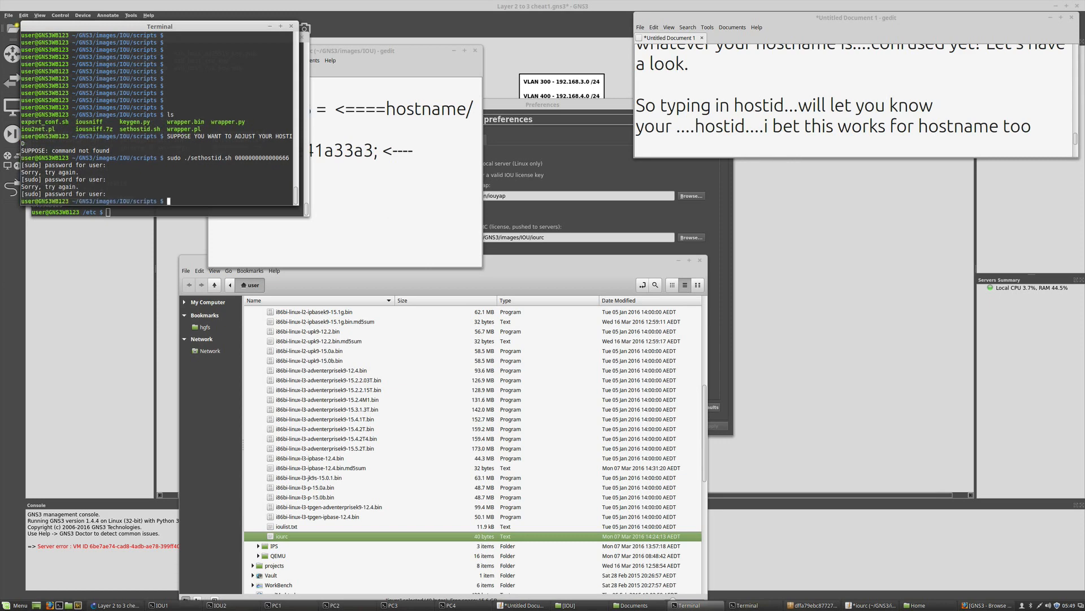
key("Up")
key("Return")
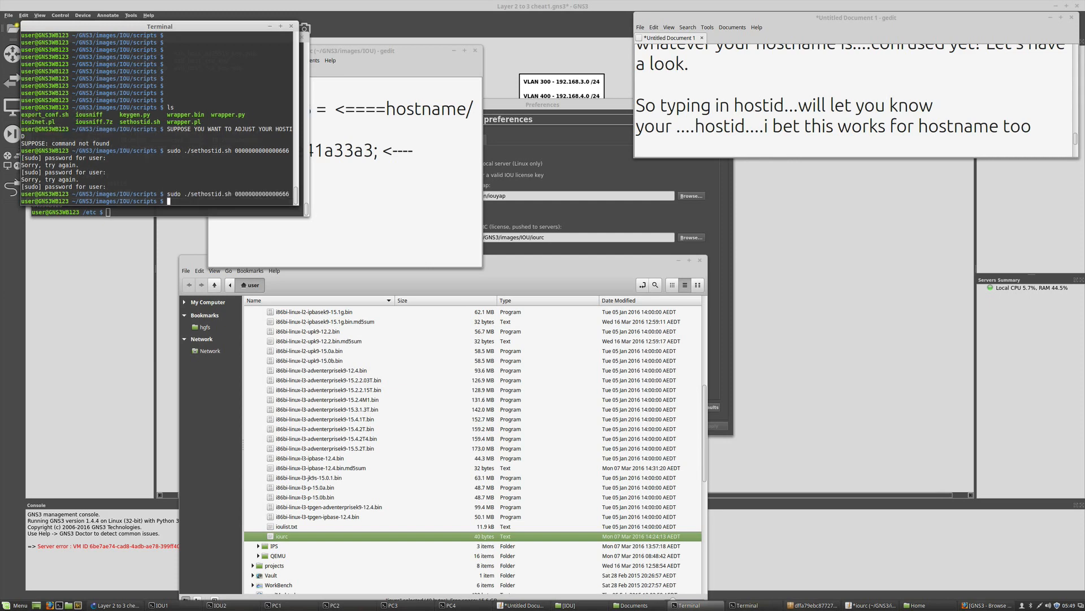
Write a remark at the prompt telling viewers the sudo password and that caps lock must be off, and submit it.
type("the password is password btw ...without c")
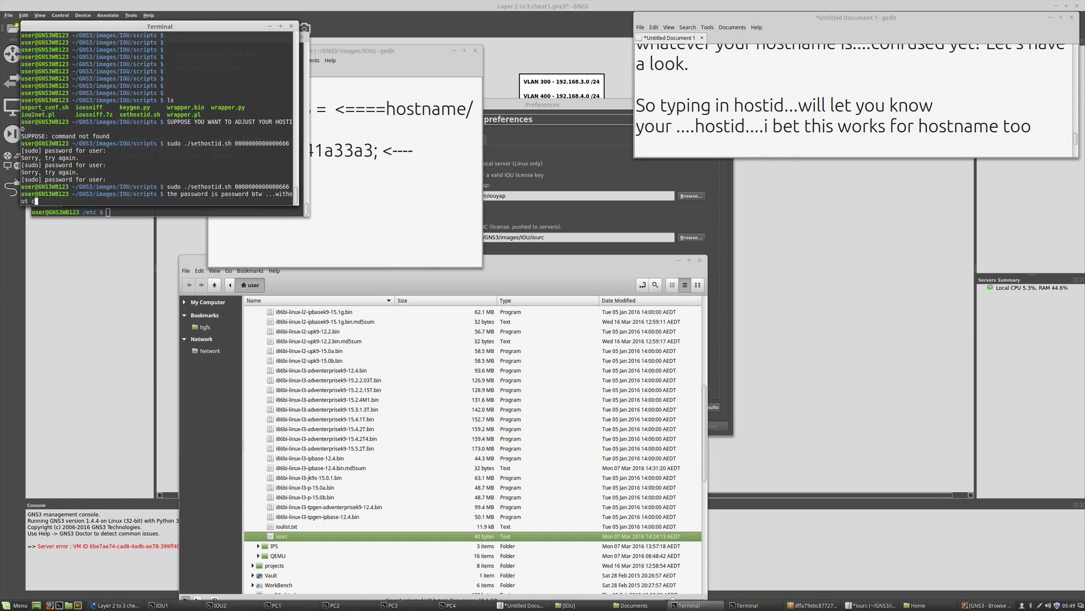
type("aps lock on that is")
key("Return")
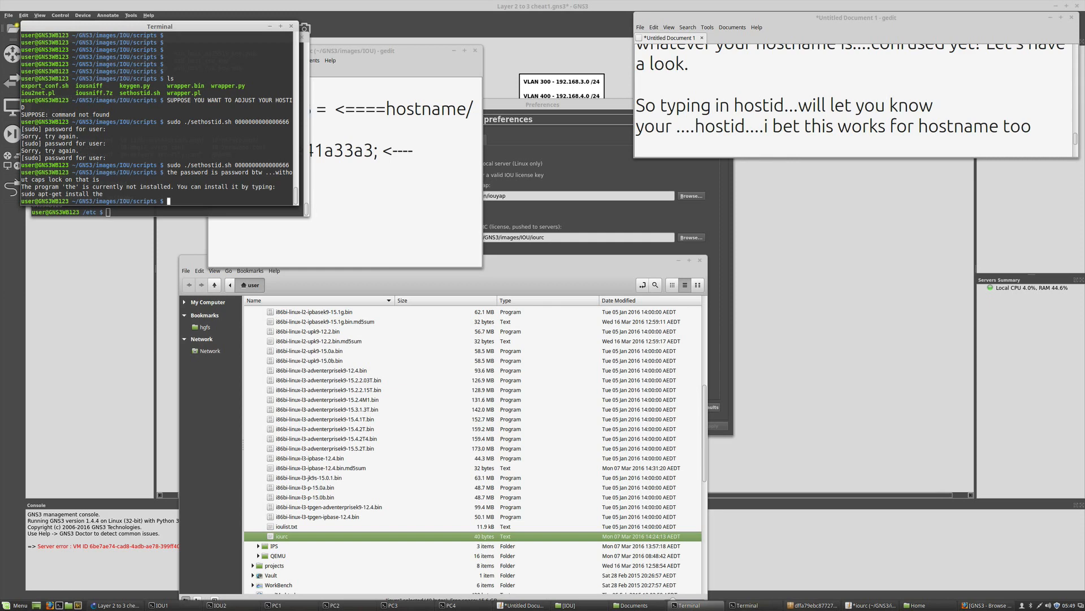
Check the machine's host ID and hostname with the hostid and hostname commands.
type("hostid")
key("Return")
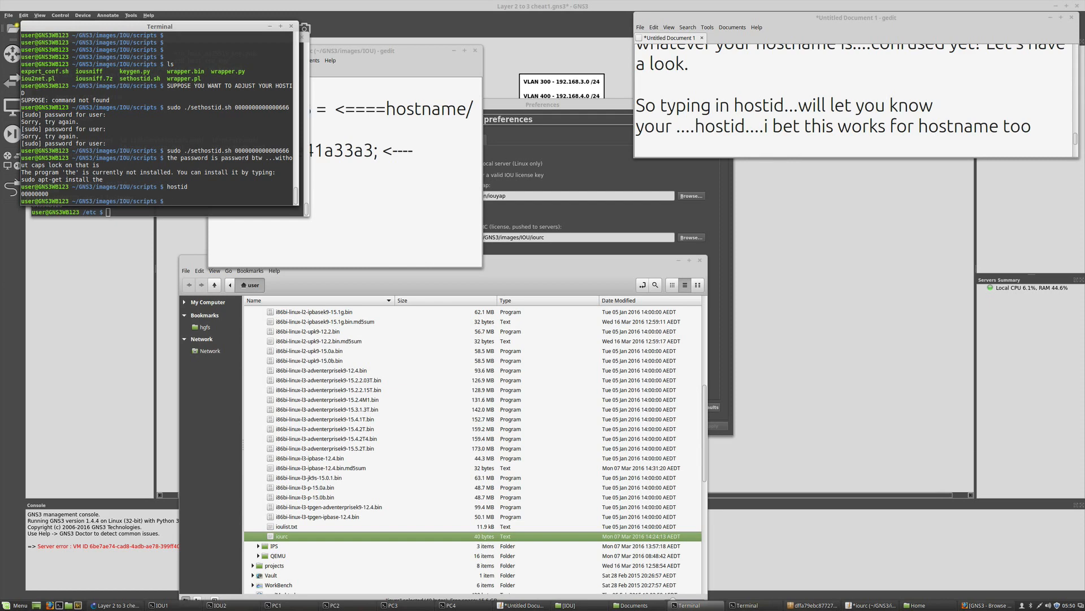
type("hostname")
key("Return")
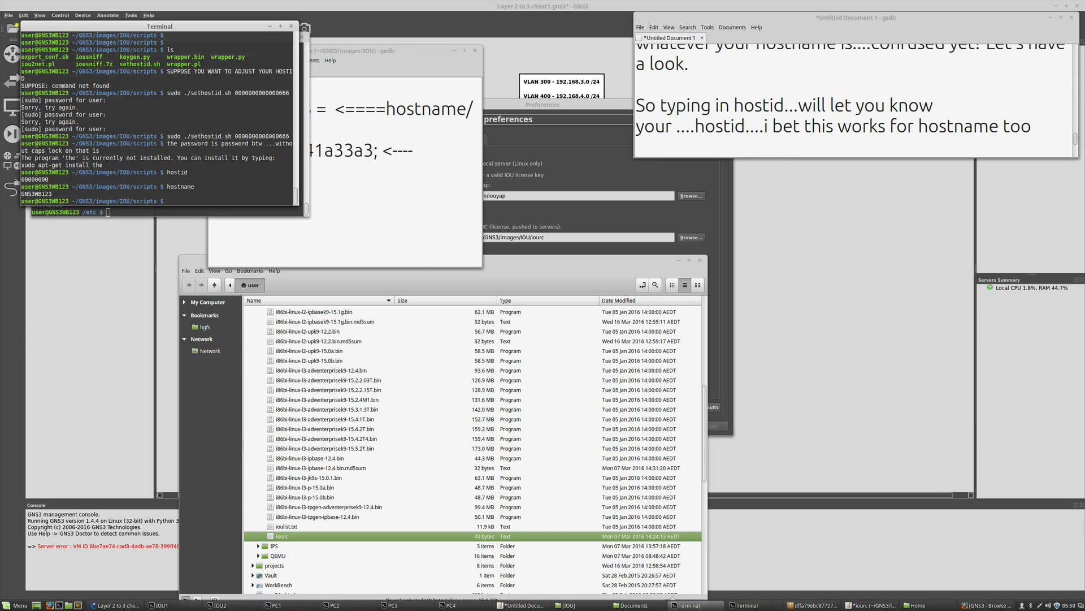
key("Up")
key("Up")
key("Up")
key("Up")
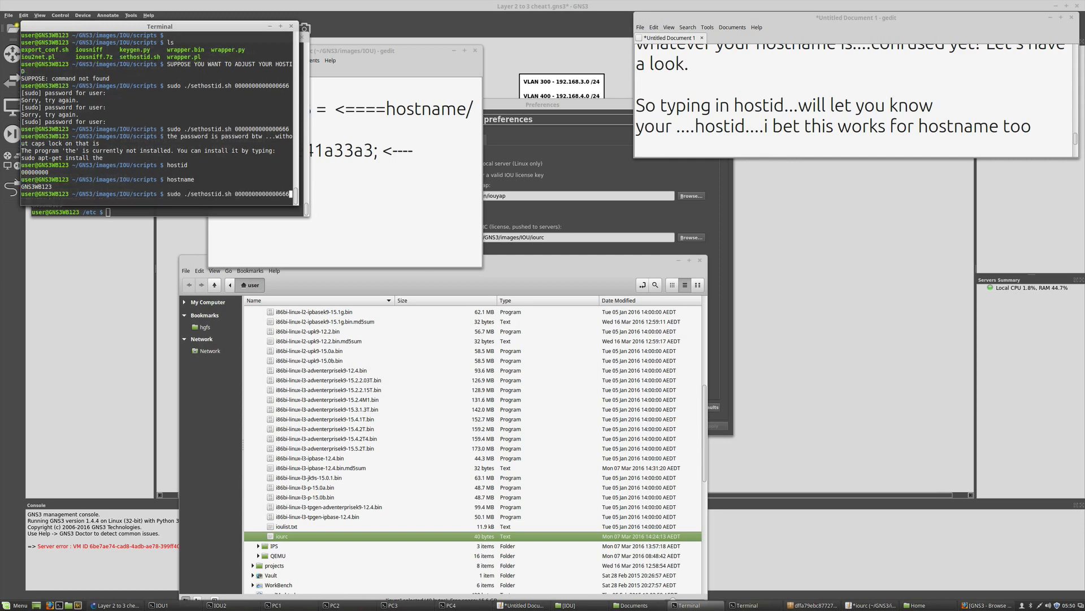
key("BackSpace")
key("BackSpace")
key("BackSpace")
key("BackSpace")
key("BackSpace")
key("BackSpace")
type("3333")
key("Return")
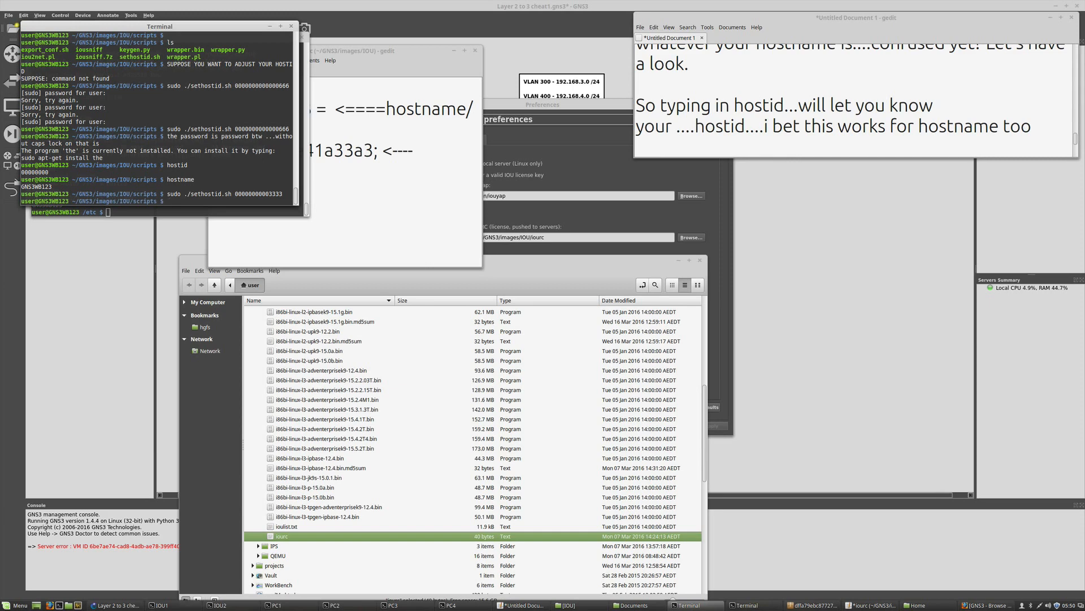
key("Up")
key("Up")
key("Up")
key("Return")
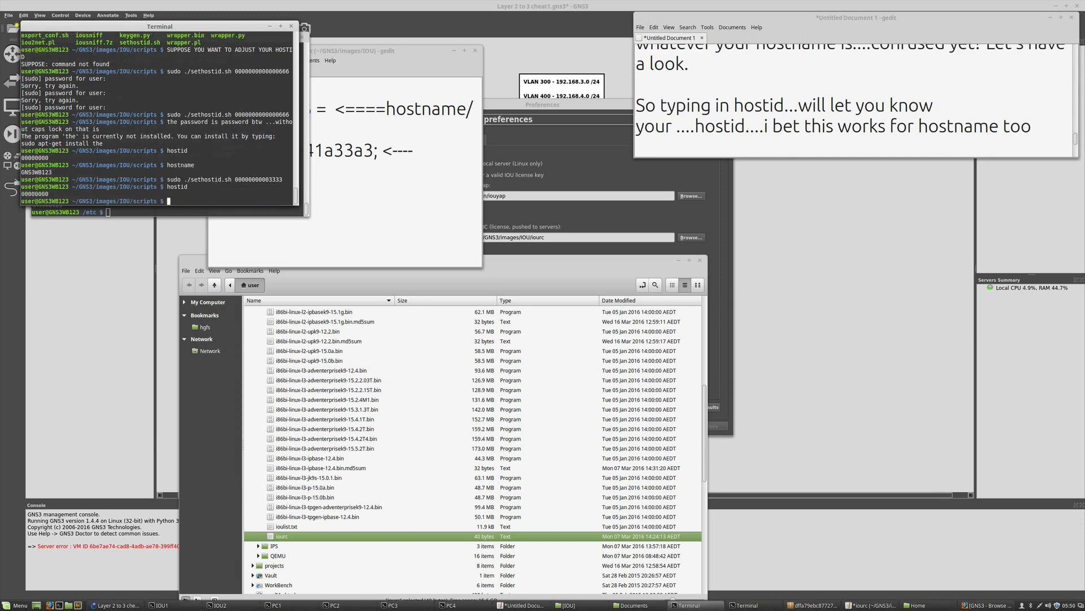
Try the shorter host ID 323544 using sethostid.sh with sudo, and check it with the hostid command.
key("Up")
key("Up")
key("BackSpace")
key("BackSpace")
key("BackSpace")
key("BackSpace")
key("BackSpace")
key("BackSpace")
key("BackSpace")
key("BackSpace")
key("BackSpace")
key("BackSpace")
key("BackSpace")
key("BackSpace")
key("BackSpace")
key("BackSpace")
key("BackSpace")
type("h 323544")
key("Return")
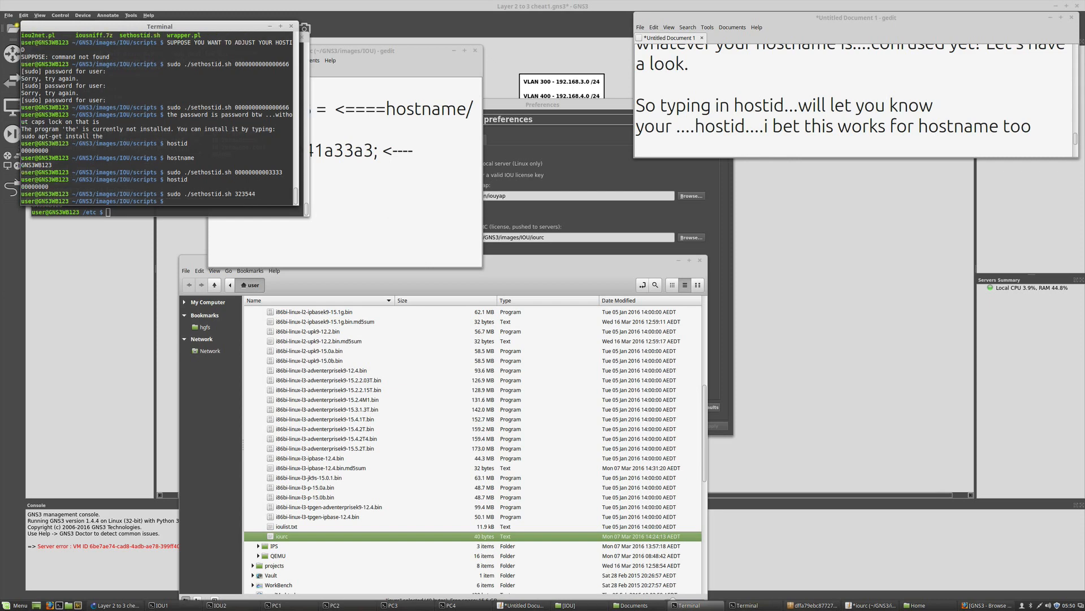
key("Up")
key("Up")
key("Return")
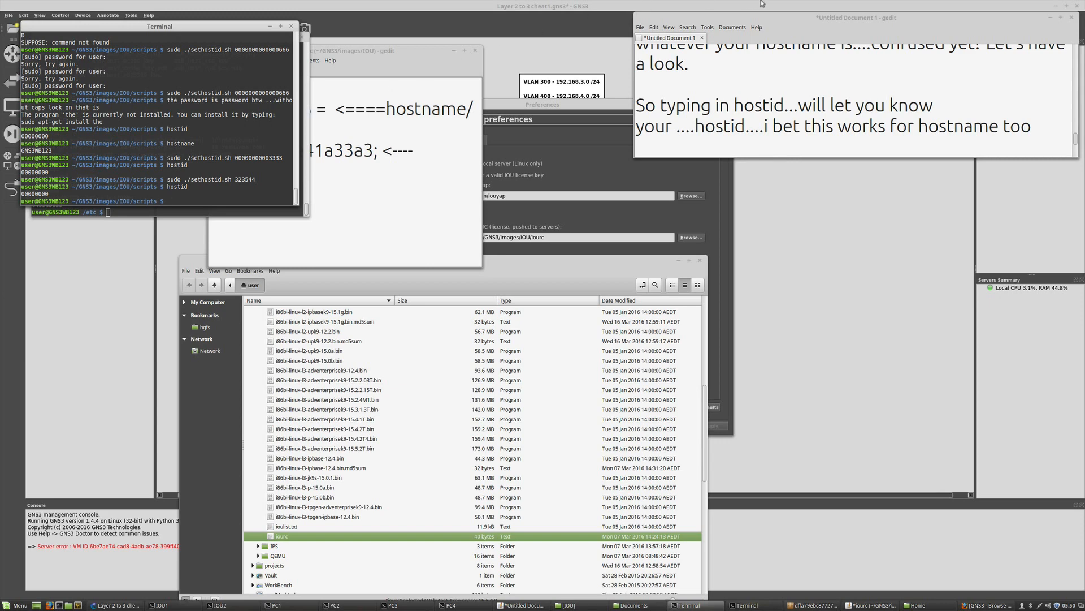
mouse_move(763, 4)
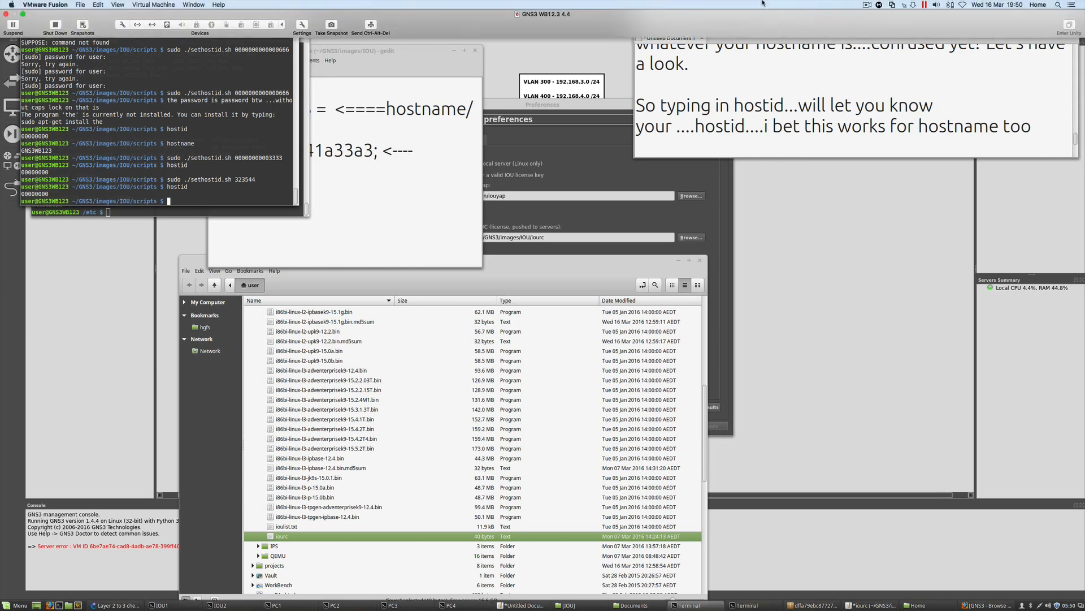
left_click(866, 5)
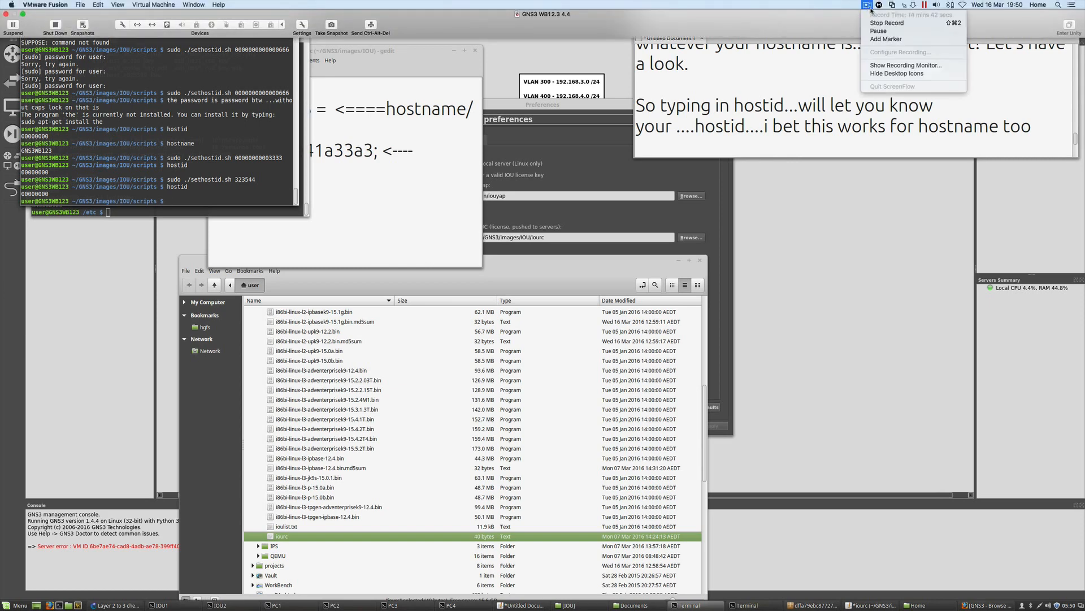
left_click(879, 31)
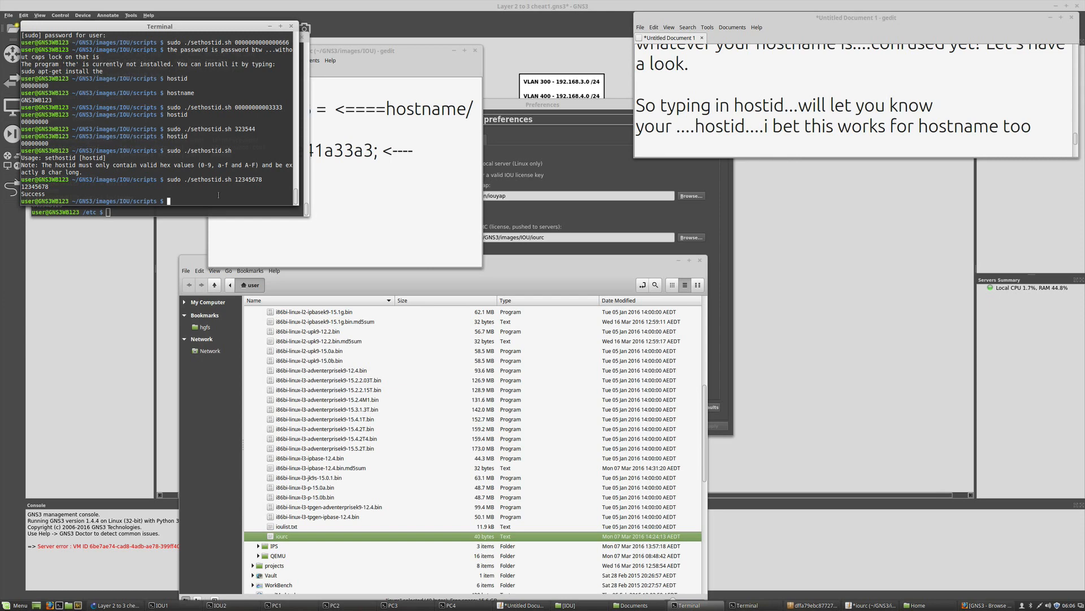
Write the remark "ok so it's gotta be exactly 8 characters long....." at the terminal prompt.
type("ok so it's gotta be exactly 8 characters")
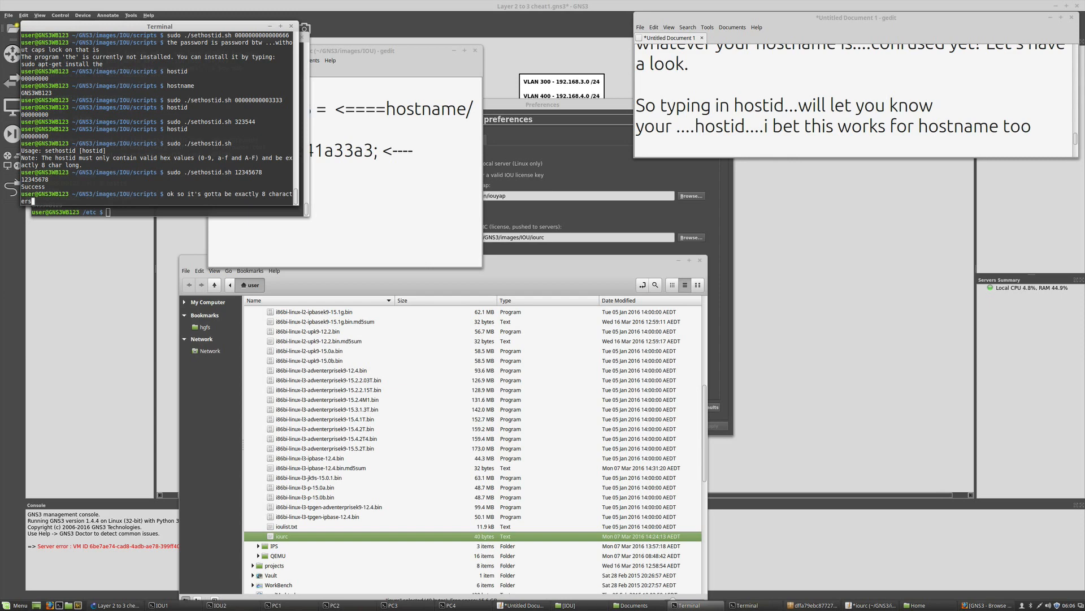
type(" long.....")
Switch to the untitled note and add "Hold on...where's that script?...ok" as a new paragraph after a blank line.
left_click(652, 152)
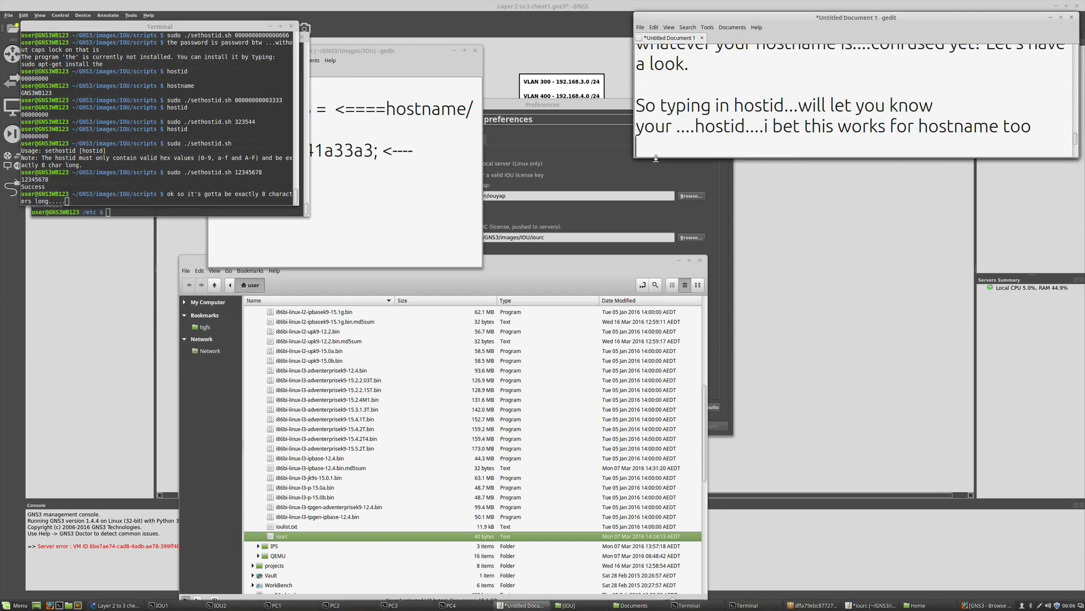
key("Return")
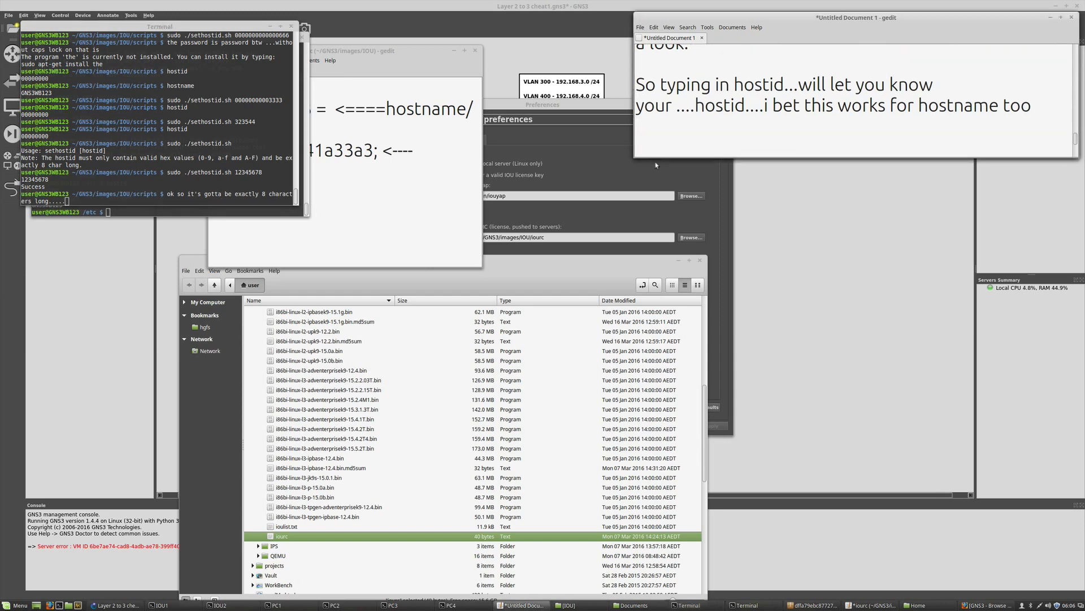
type("Hold on...where")
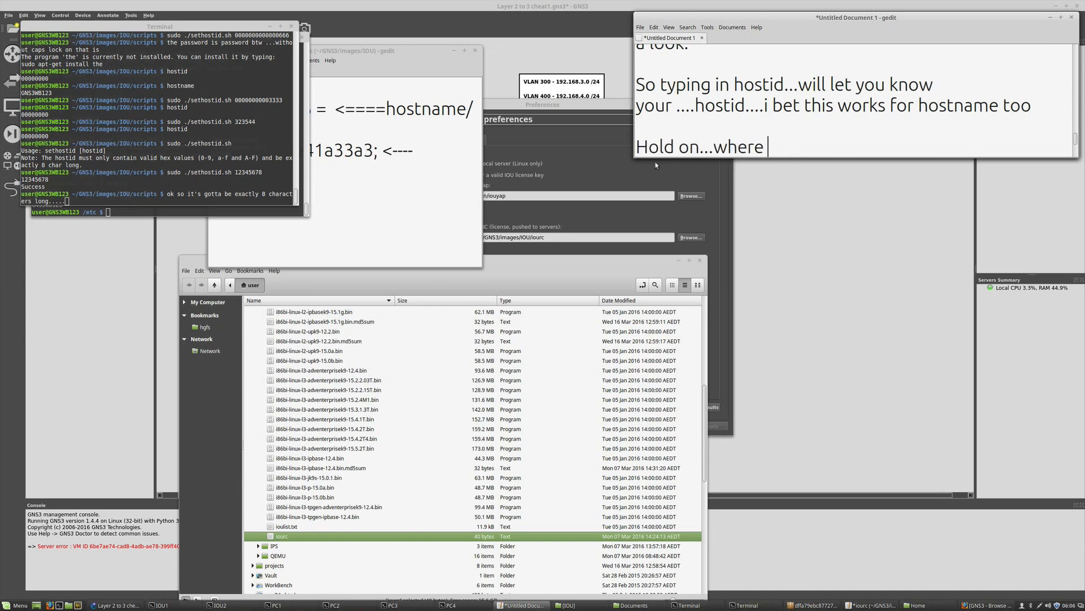
key("BackSpace")
type("'s that script?")
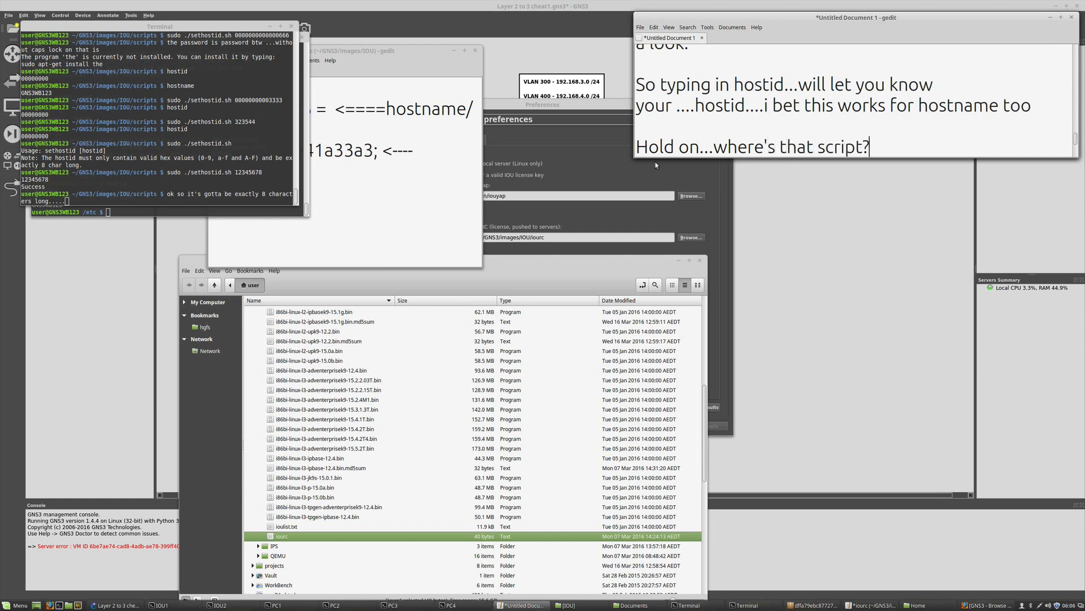
type("...ok")
Return to the scripts Terminal window and discard the pending remark to get back to an empty prompt.
left_click(248, 179)
key("Return")
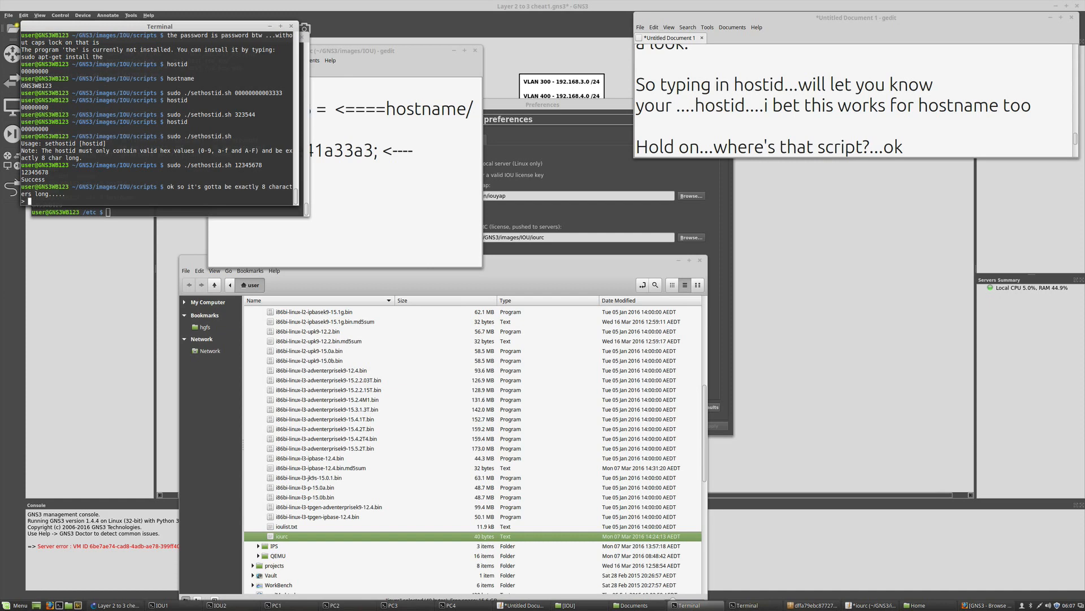
key("ctrl+c")
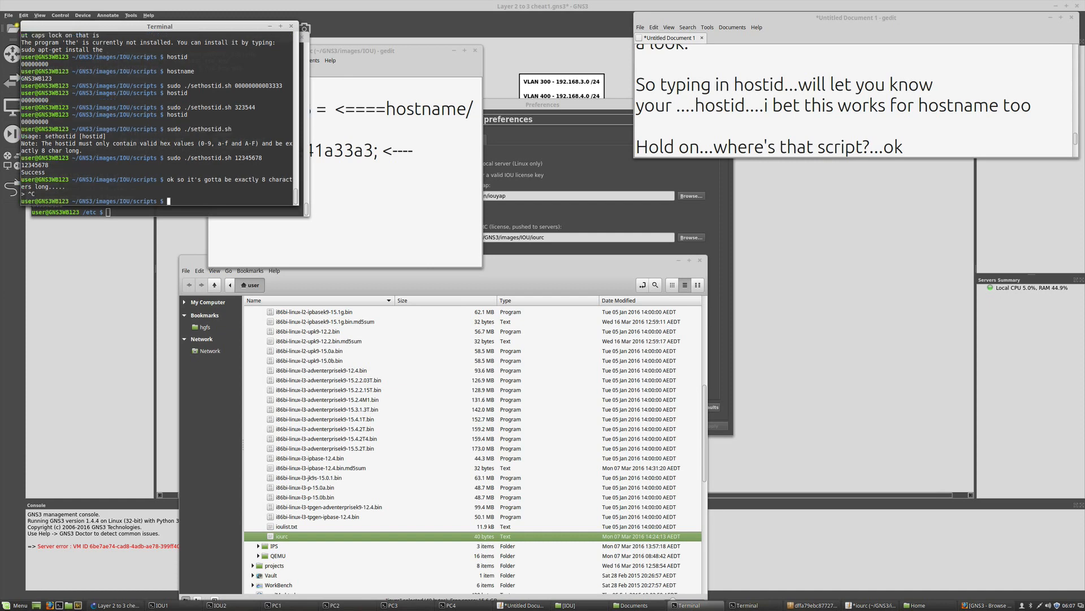
Open the sethostid.sh script in the nano editor and enlarge the /etc Terminal window behind it.
key("Up")
key("Up")
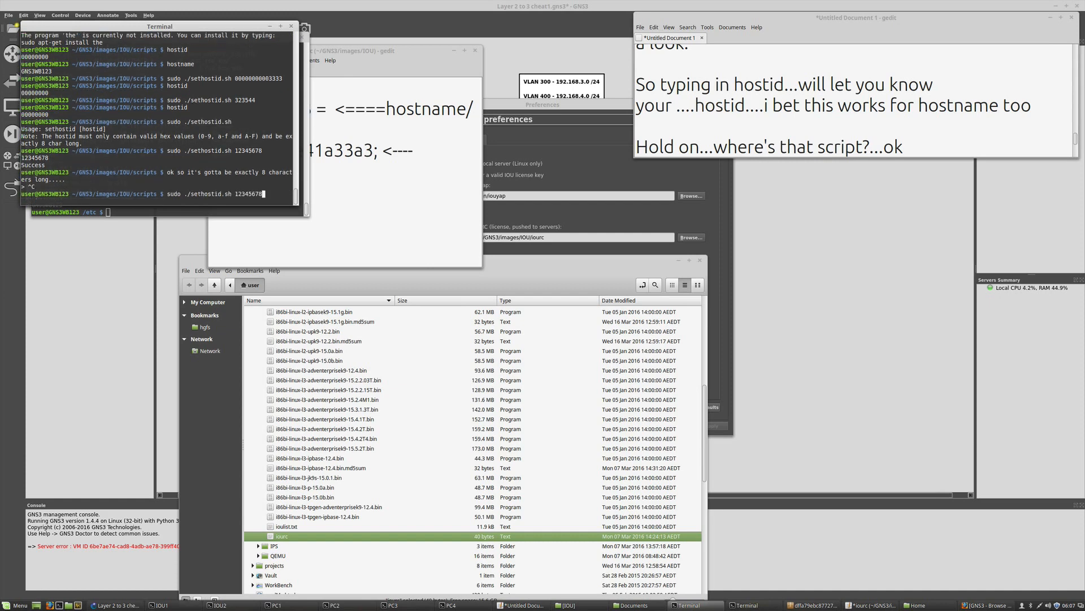
key("BackSpace")
key("BackSpace")
key("BackSpace")
key("BackSpace")
key("BackSpace")
key("BackSpace")
key("BackSpace")
key("BackSpace")
key("BackSpace")
key("Left")
key("Left")
key("Left")
key("Left")
key("Left")
key("Left")
key("Left")
key("Left")
key("Left")
key("Left")
key("Left")
key("Left")
key("ctrl+u")
type("nano")
key("Return")
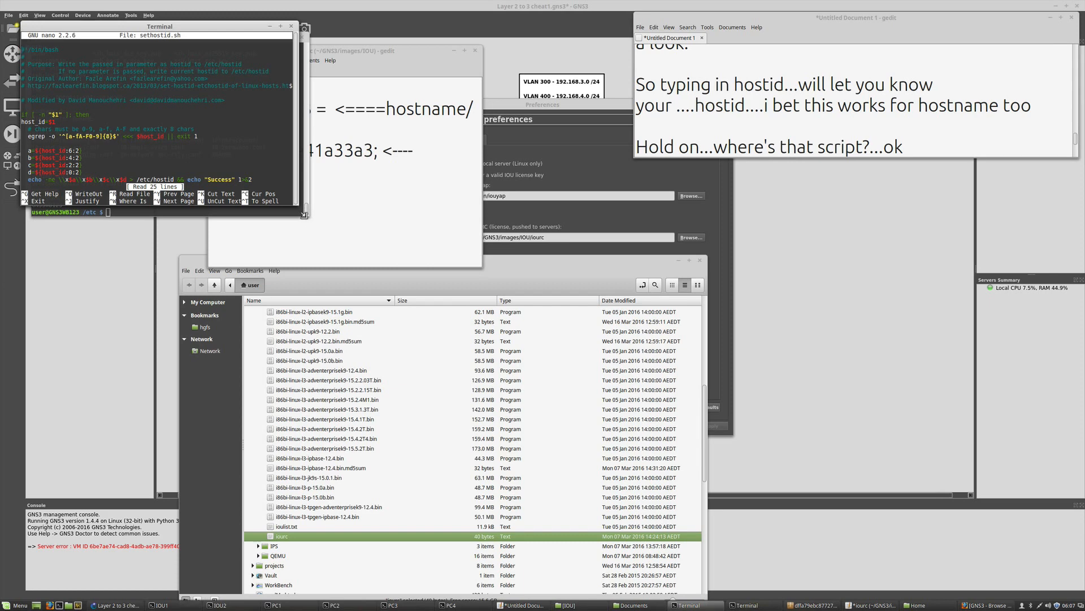
left_click_drag(309, 220, 360, 346)
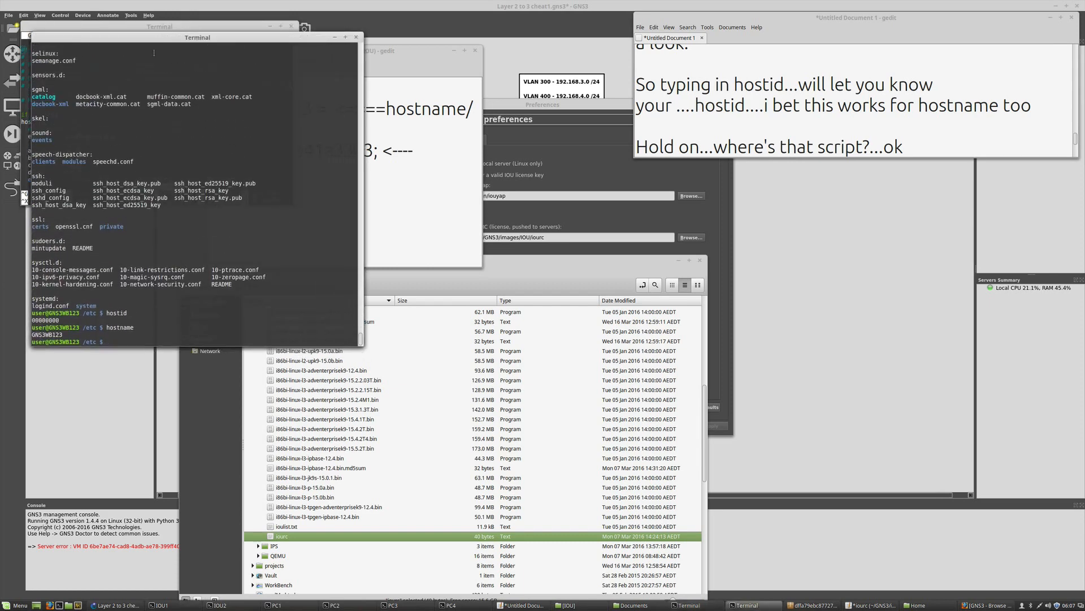
Enlarge the Terminal window showing sethostid.sh to view the whole script, and exit nano without changes.
key("Up")
left_click(175, 28)
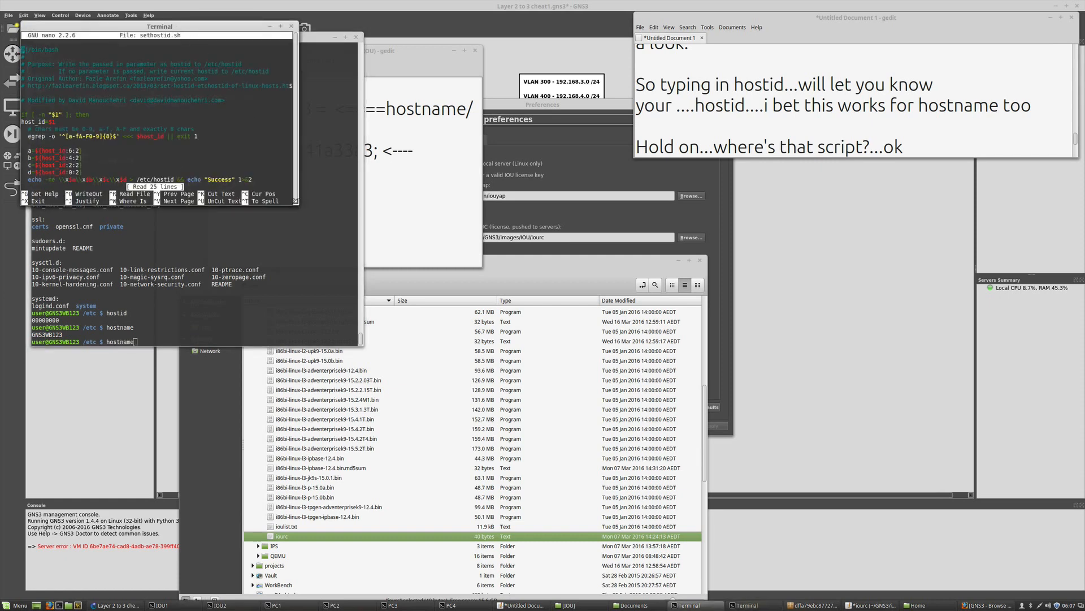
left_click_drag(296, 199, 375, 327)
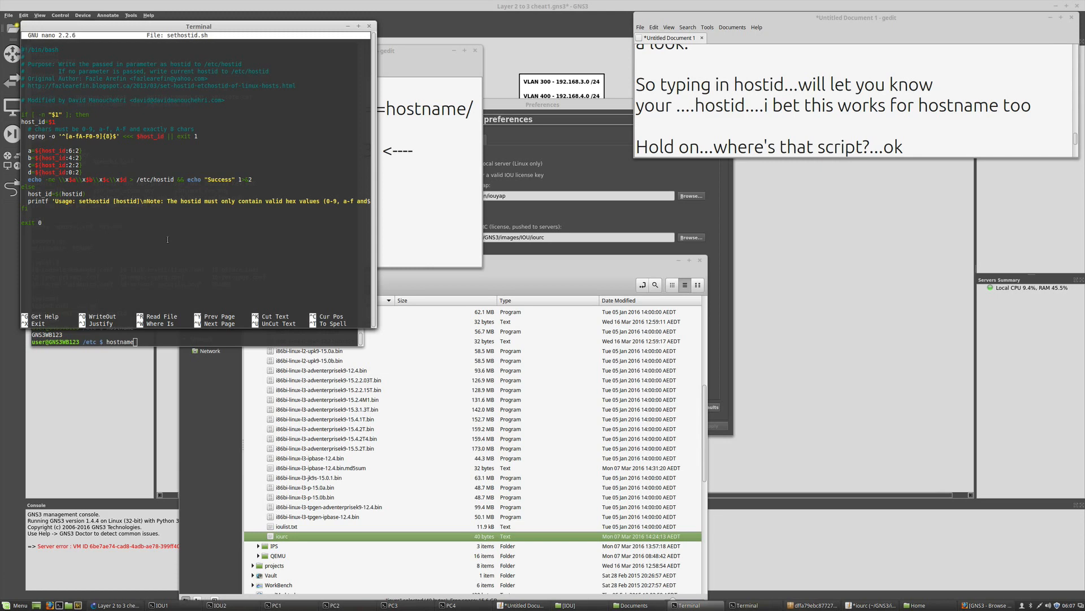
key("ctrl+x")
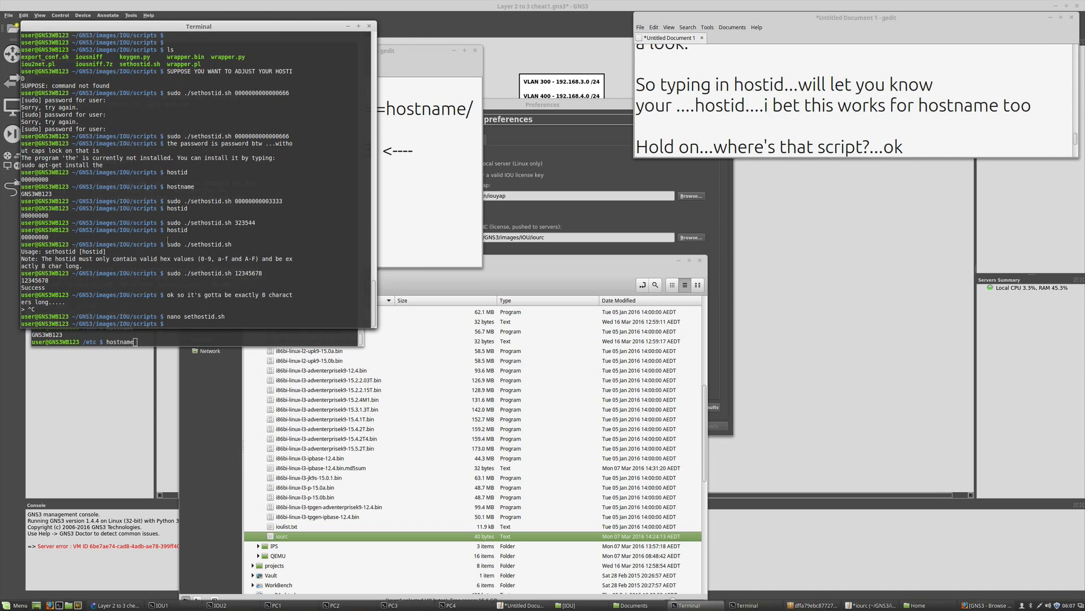
Enter the remark "That's it...I'll paste it in the description if I remember.." at the scripts prompt.
type("Tha")
type("t")
key("BackSpace")
type("at;")
key("BackSpace")
type("'s it...I'll paste it in the description if I remember..")
key("Return")
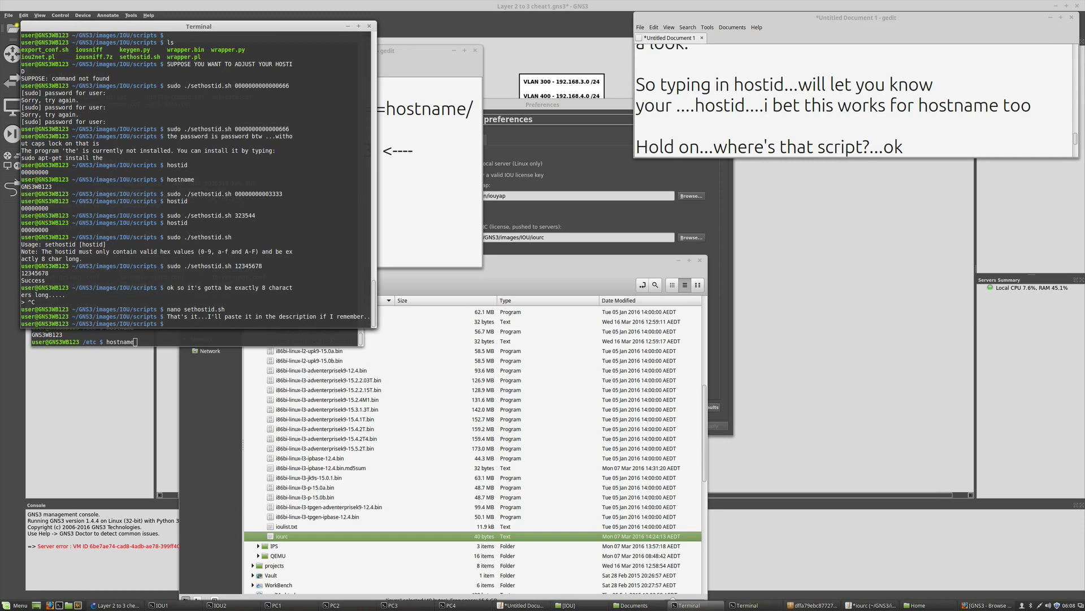
key("Return")
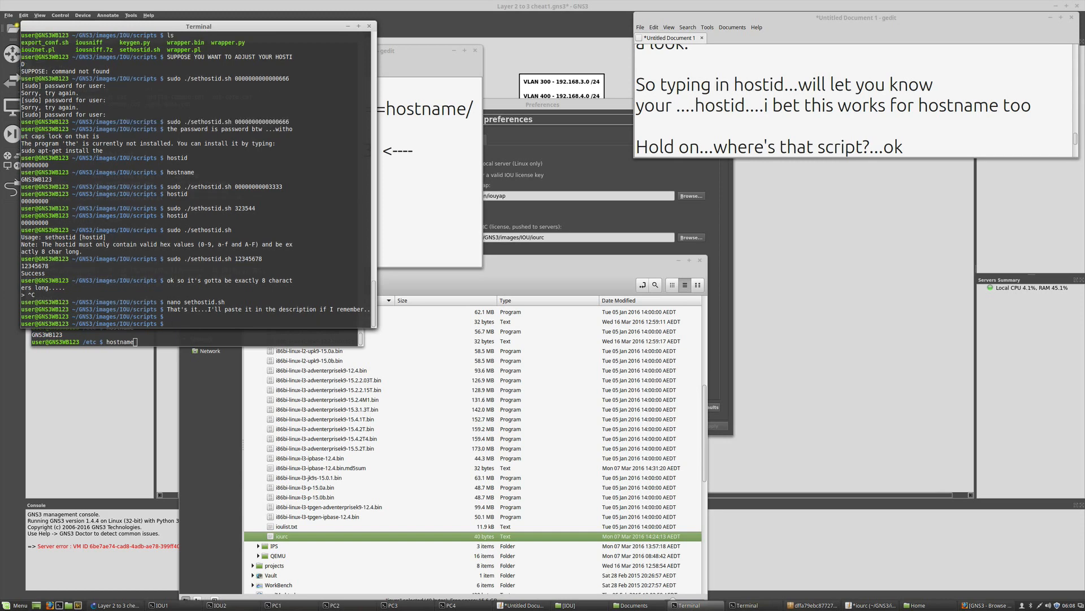
Resubmit the previous remark from the history and cancel back to an empty prompt.
key("Up")
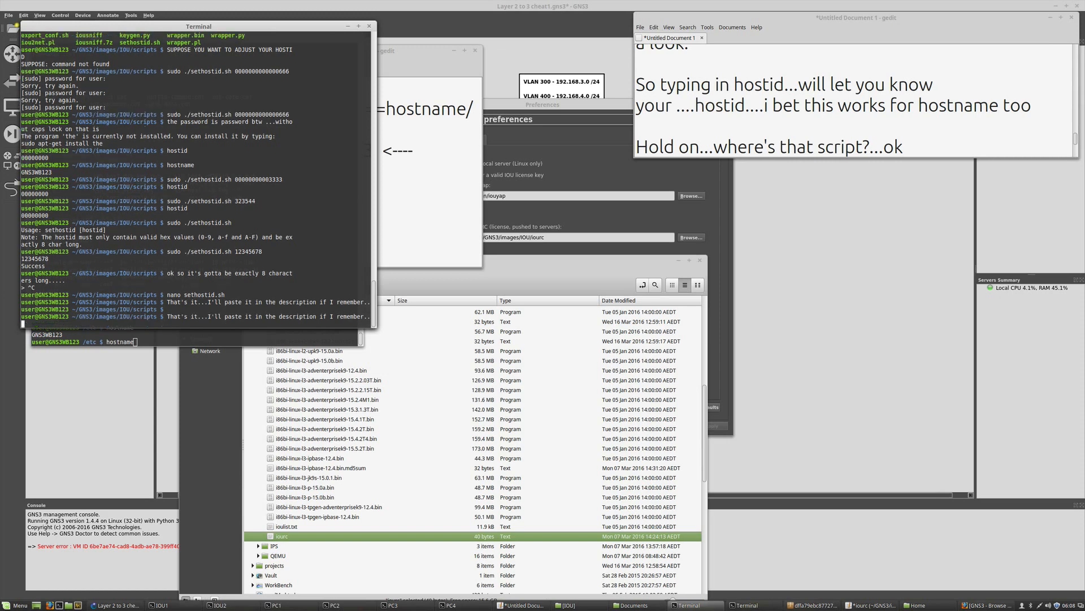
key("Return")
key("ctrl+c")
key("ctrl+c")
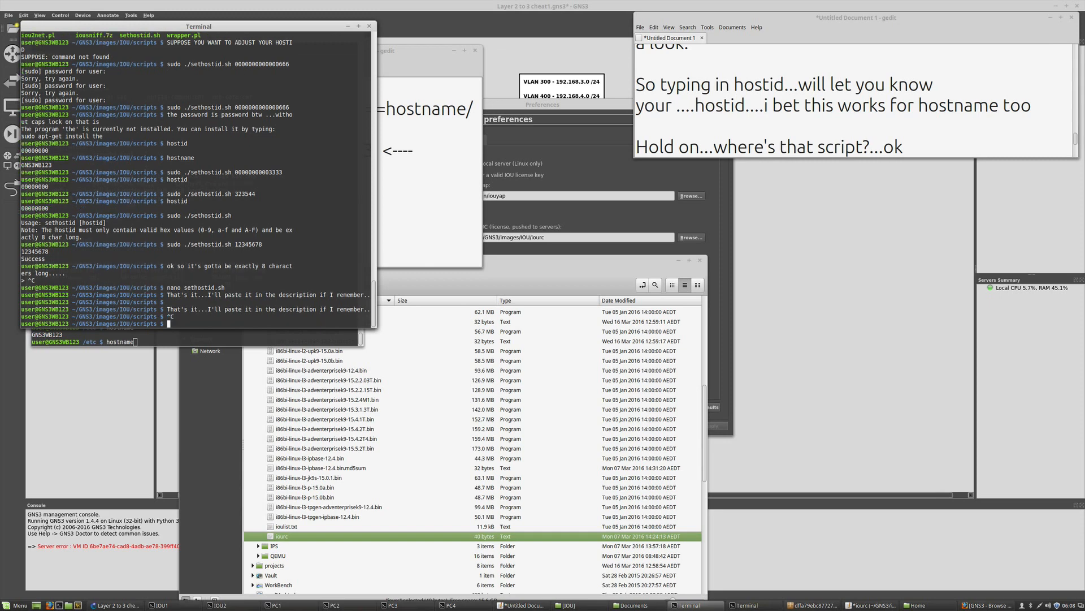
key("ctrl+c")
Enter the remarks "weird" and "that's better" at the prompt, and cancel the pending continuation line.
type("weird")
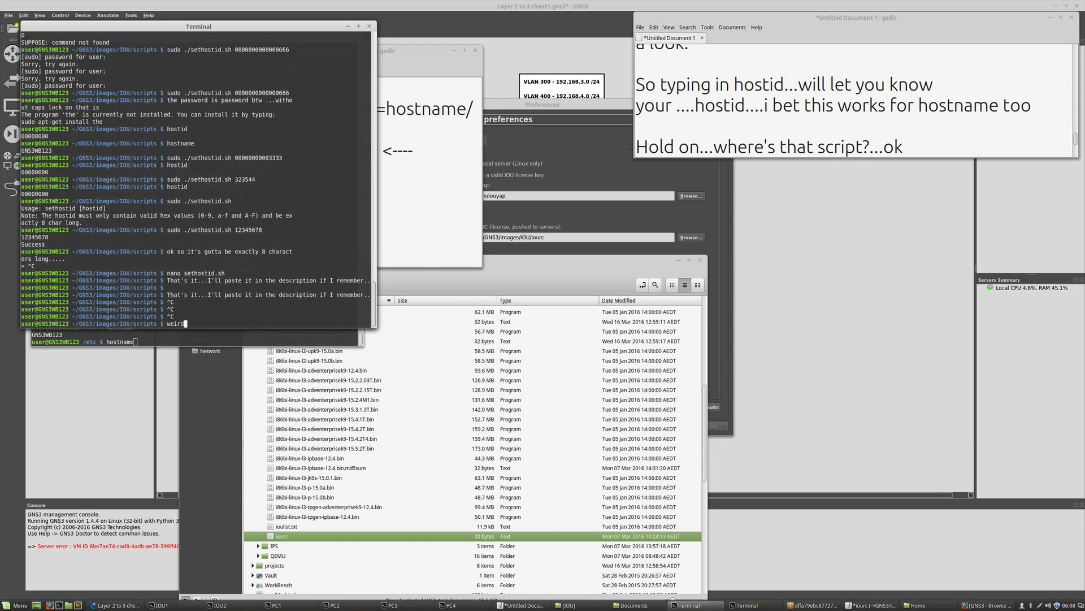
key("Return")
type("\\")
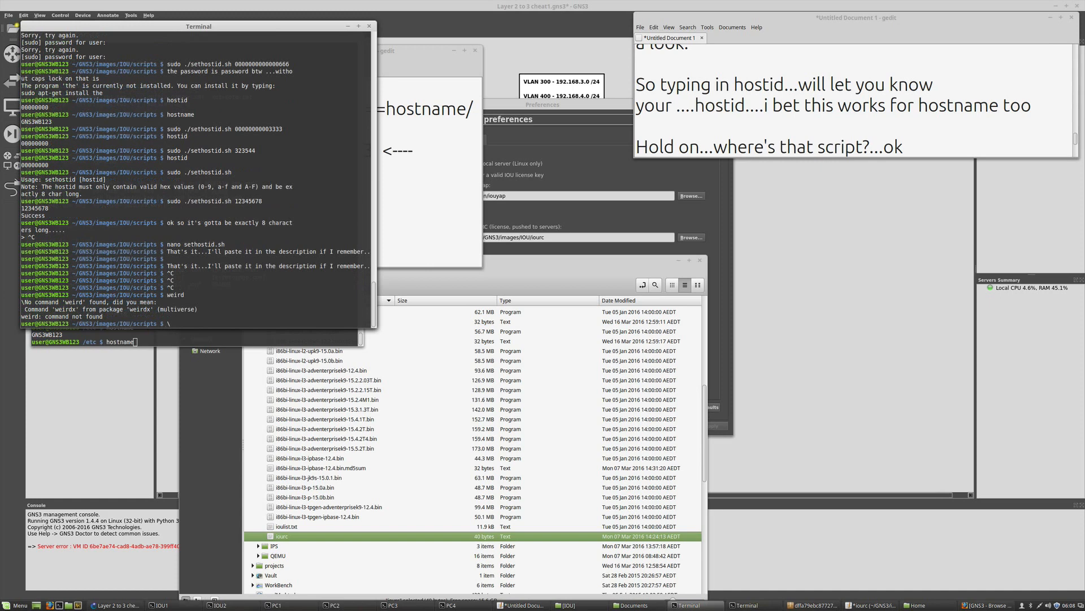
key("BackSpace")
type("that's better")
key("Return")
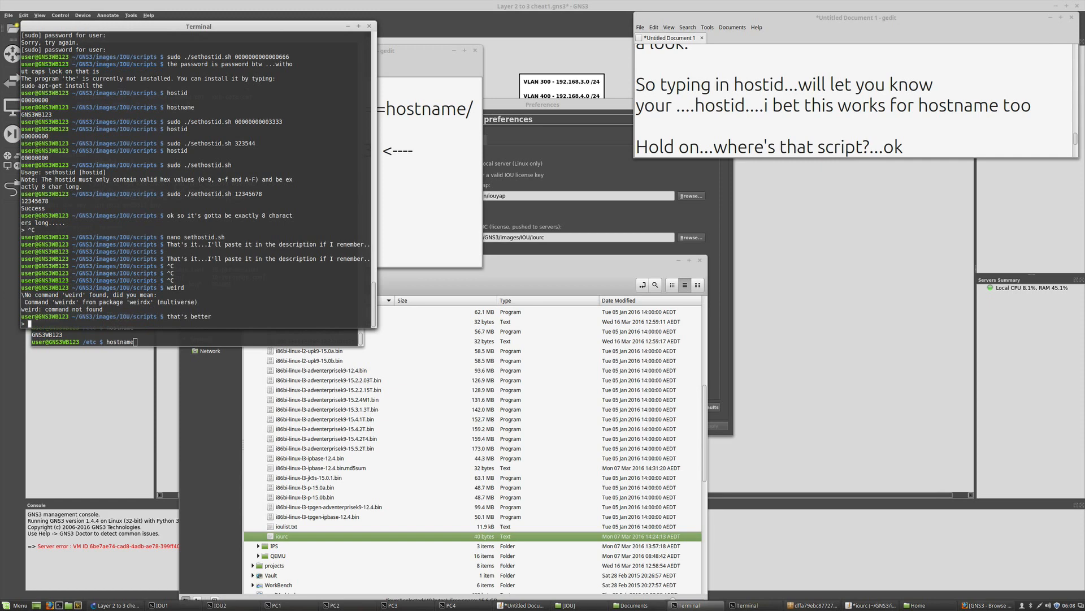
key("ctrl+c")
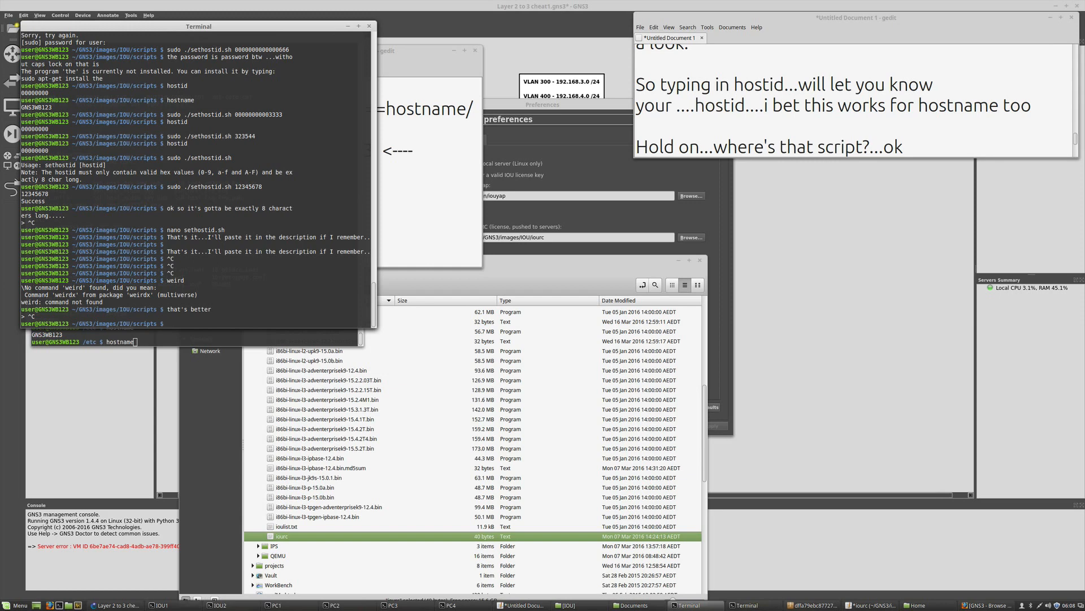
Enter the remark "ok so now i've got a weird hostname" and cancel the pending continuation line.
type("ok so now i've got a weird hostname")
key("Return")
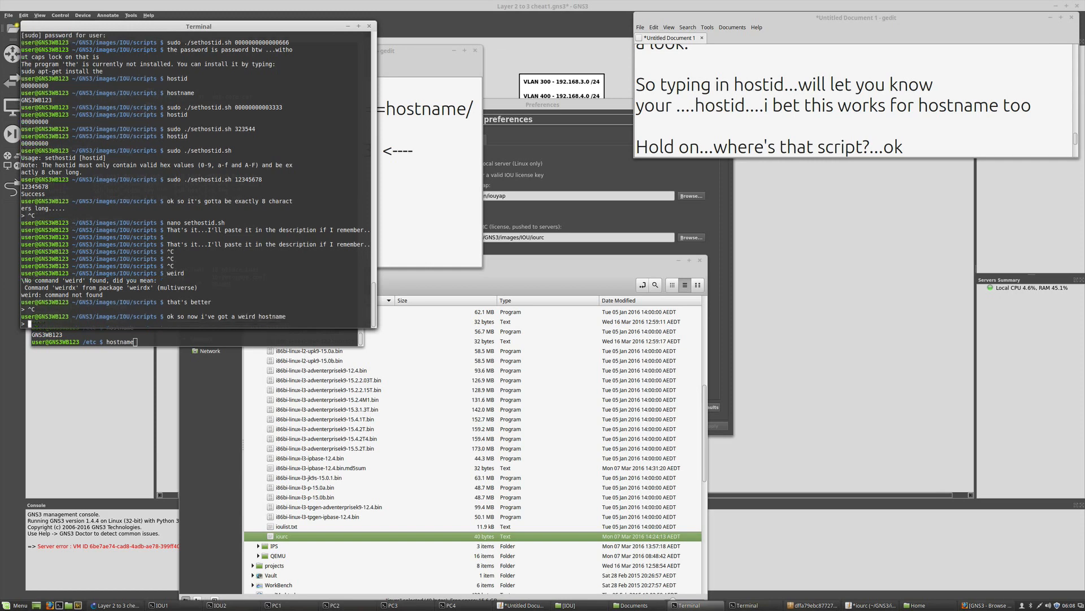
key("ctrl+c")
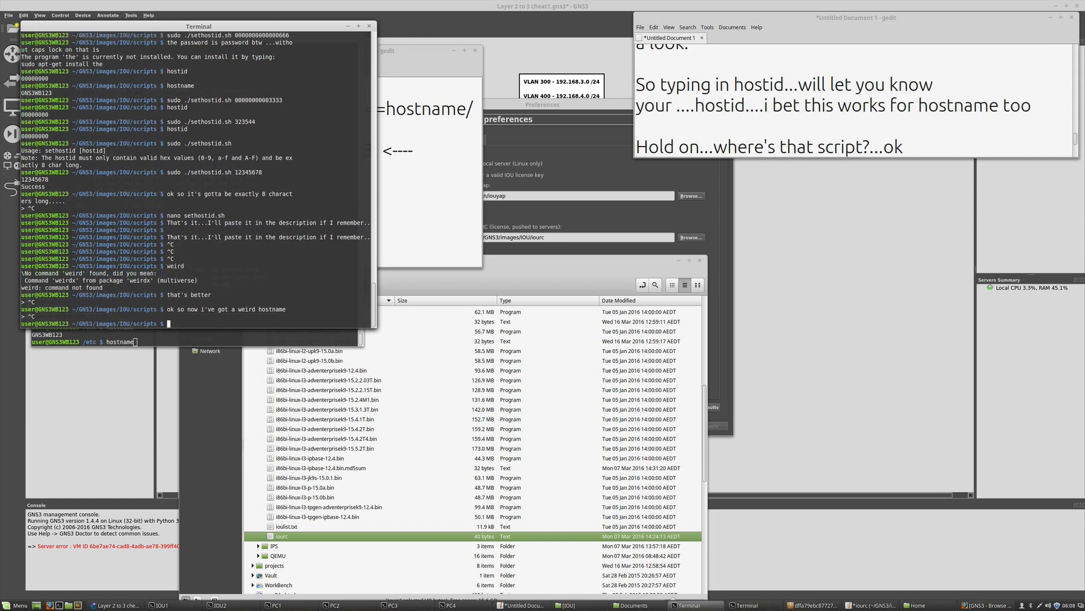
Query the machine's hostname and hostid, with the remark "excuse me..hostid" between the two commands.
type("hostname")
key("Return")
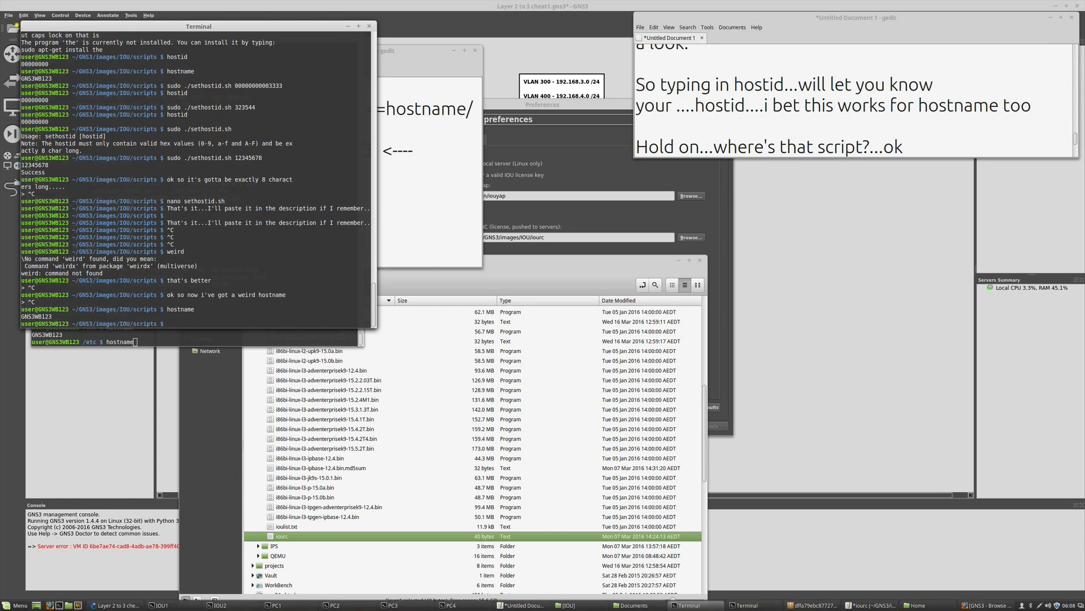
type("excuse me..hostid")
key("Return")
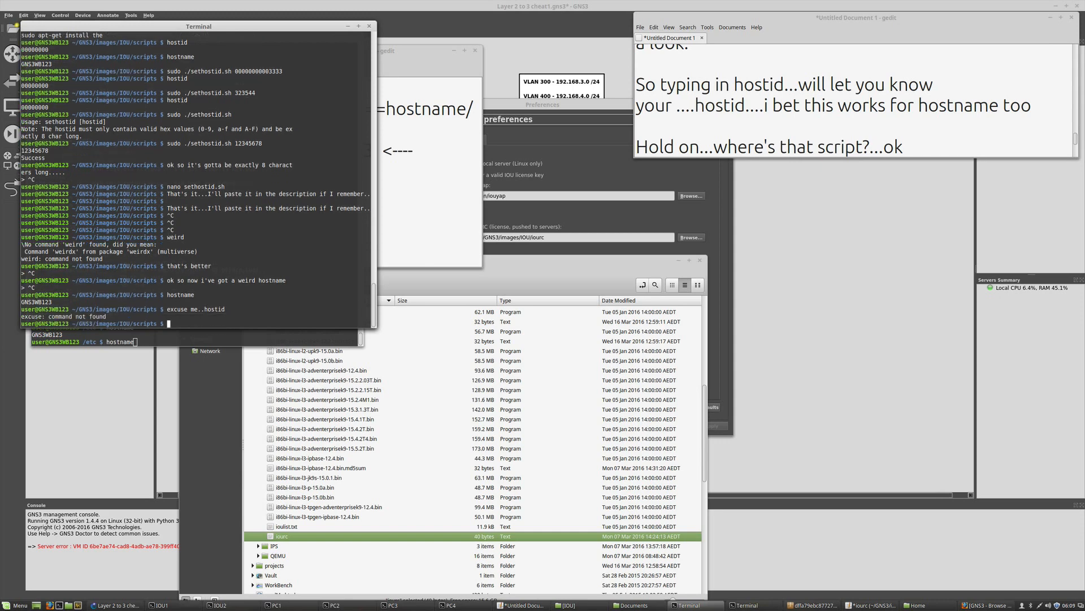
type("hostid")
key("Return")
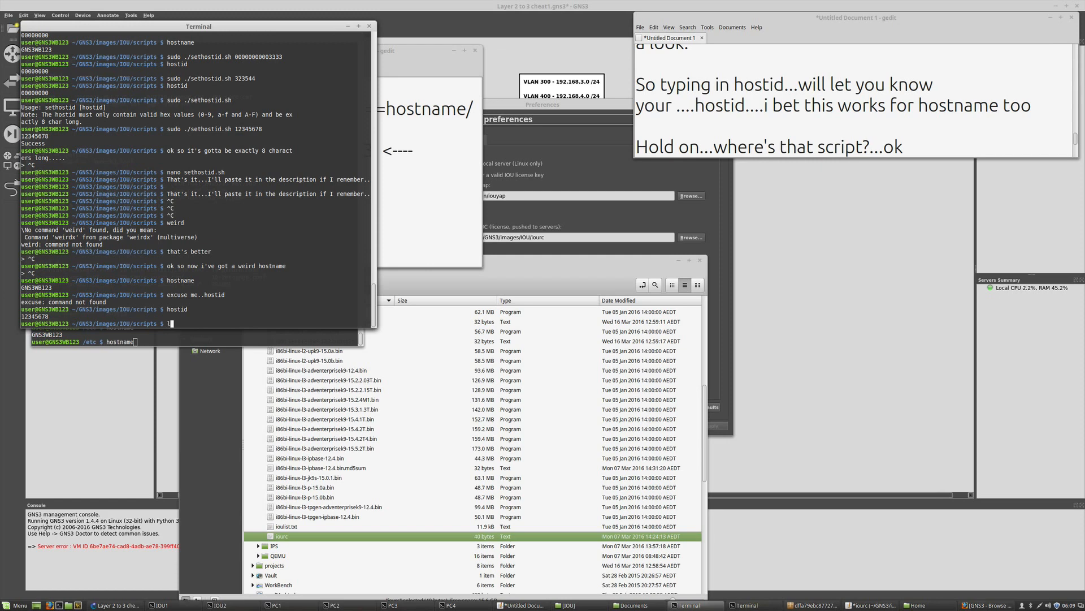
Enter the remark "let's put that keygen to work on it" and cancel the pending continuation line.
type("et's")
key("BackSpace")
type("put that keygen to work on it")
key("Return")
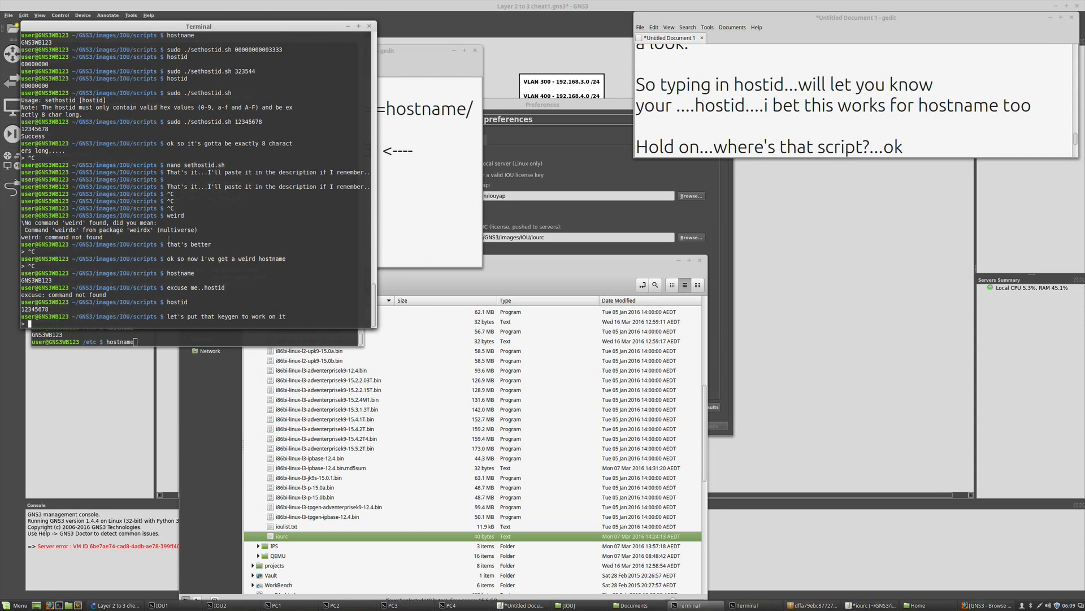
key("ctrl+c")
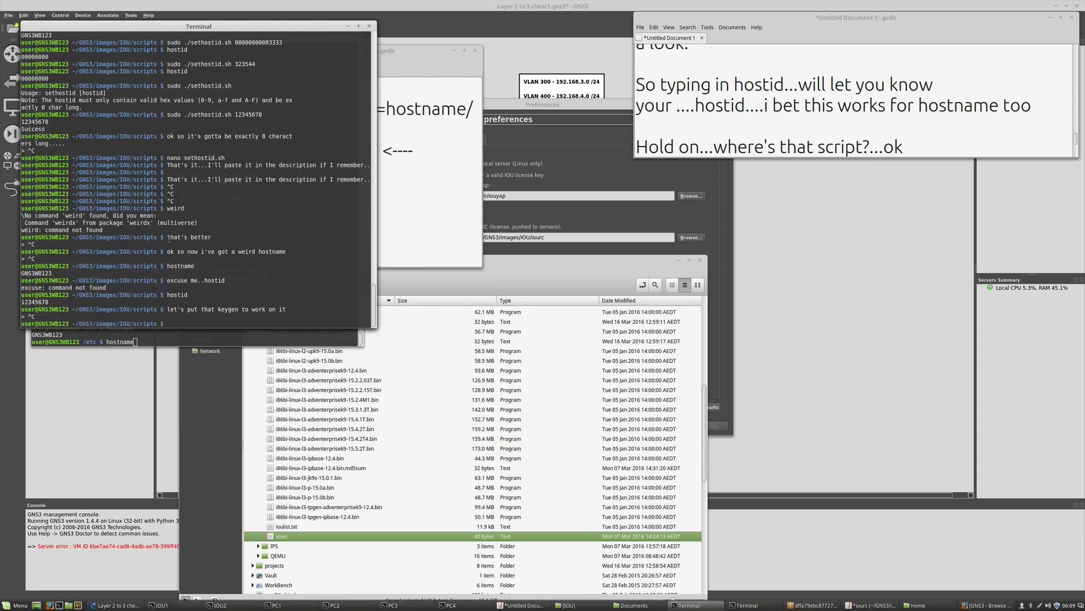
Recall the command "python keygen.py" from the shell history and run it for the changed hostid.
key("Up")
key("Up")
key("Up")
key("Up")
key("Up")
key("Up")
key("Up")
key("Up")
key("Up")
key("Up")
key("Up")
key("Up")
key("Up")
key("Up")
key("Up")
key("Up")
key("Up")
key("Up")
key("Up")
key("Up")
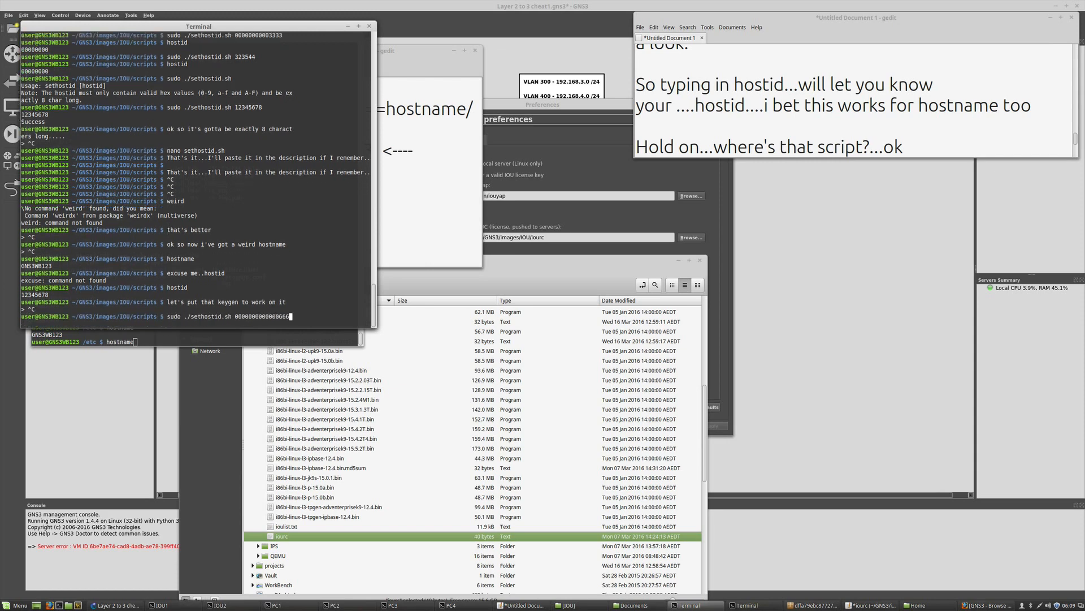
key("Up")
key("Up")
key("Up")
key("Up")
key("Up")
key("Up")
key("Up")
key("Up")
key("Return")
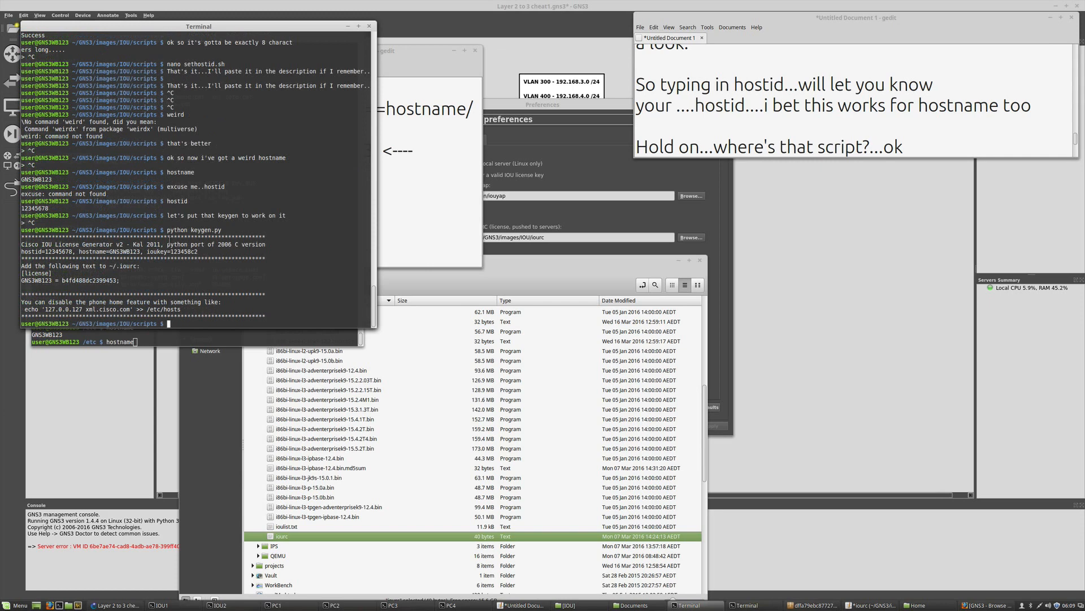
Write the remark "ok so now we copy/paste that stuff into IOURC" at the prompt.
type("ok so now we")
type(" past")
key("BackSpace")
key("BackSpace")
key("BackSpace")
type("cop/")
key("BackSpace")
type("y/paste that stuff into IOURC")
Replace the entire contents of the iourc file with the [license] section and license key generated by keygen.py, and save the file.
left_click_drag(122, 281, 23, 274)
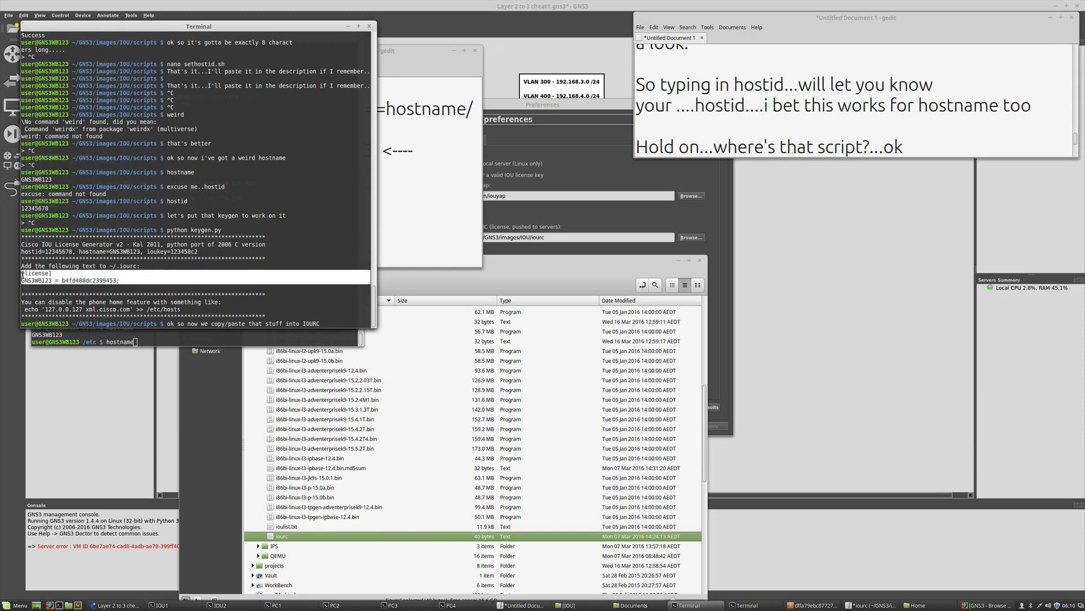
right_click(46, 274)
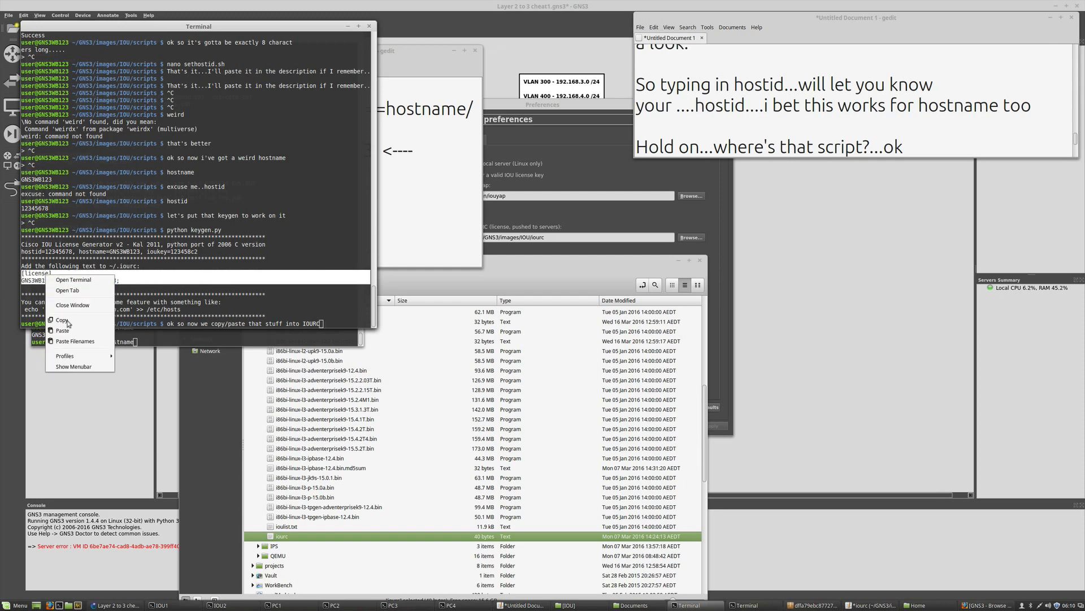
left_click(68, 321)
left_click(448, 162)
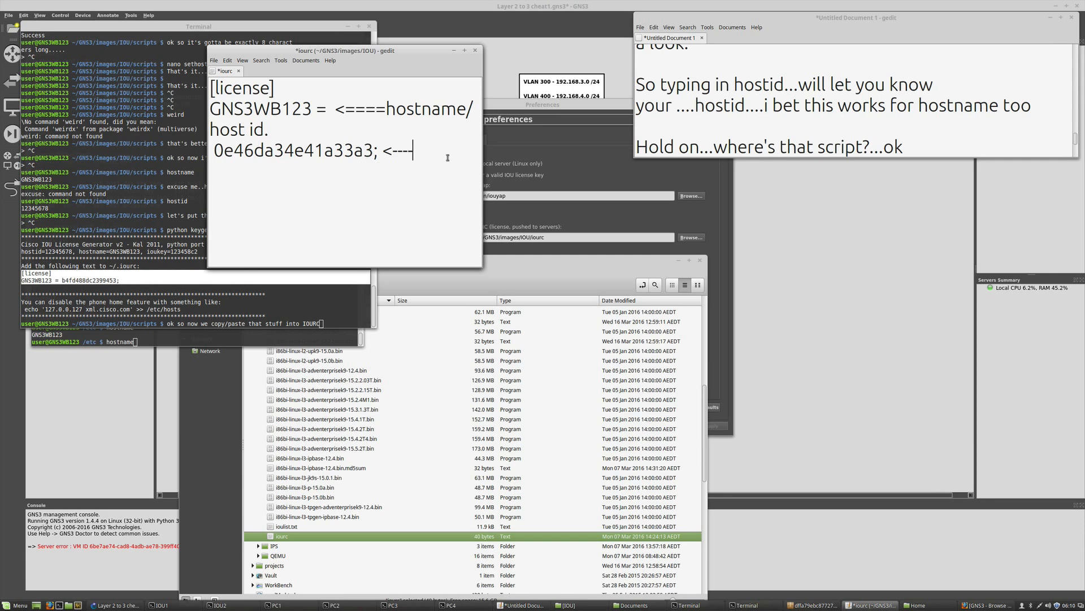
key("ctrl+a")
right_click(286, 123)
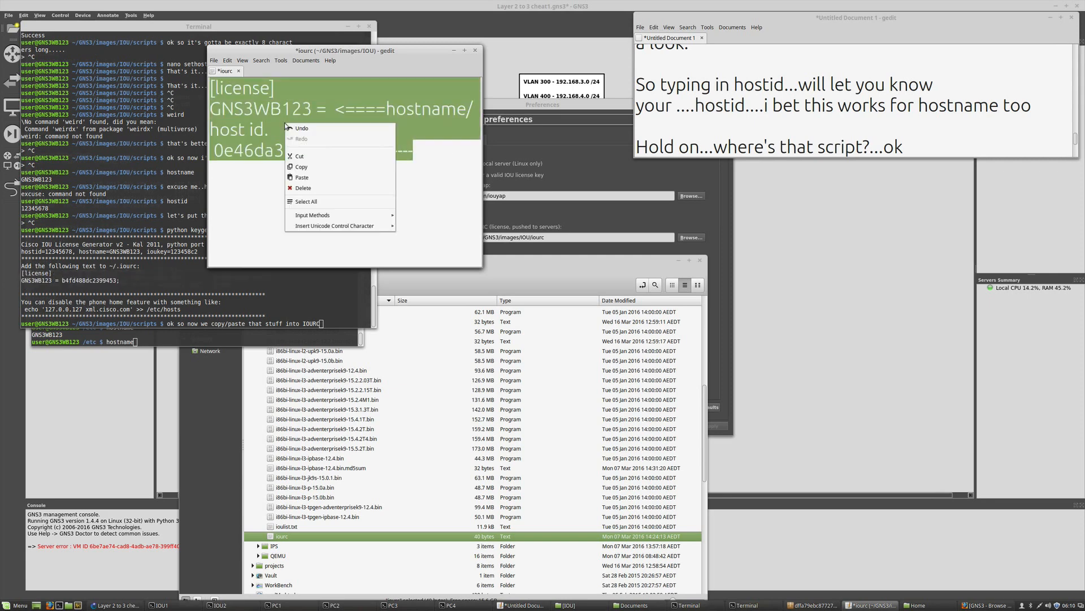
left_click(301, 177)
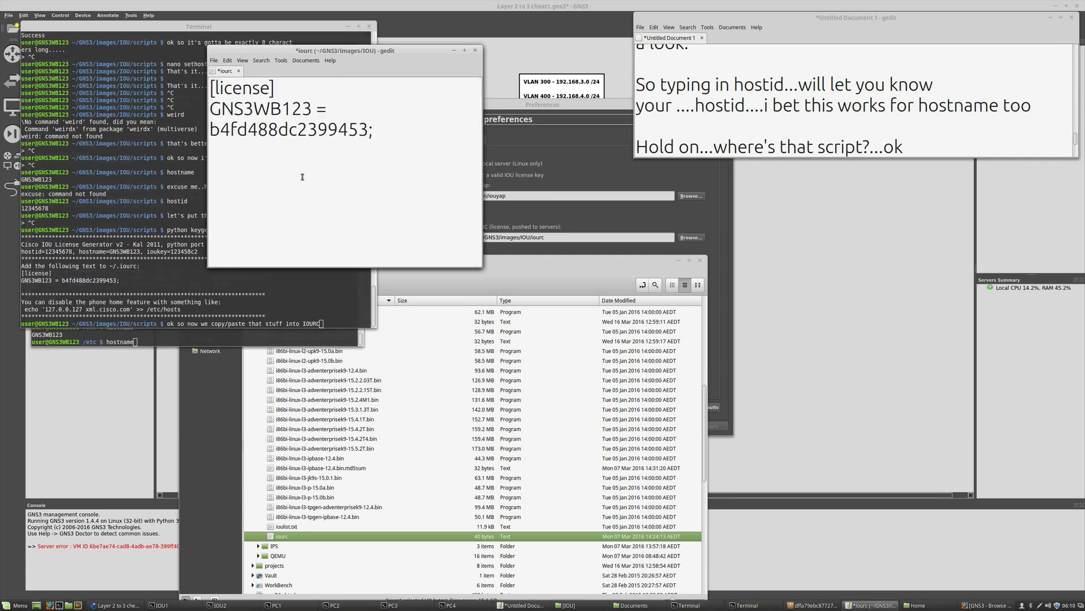
left_click(214, 61)
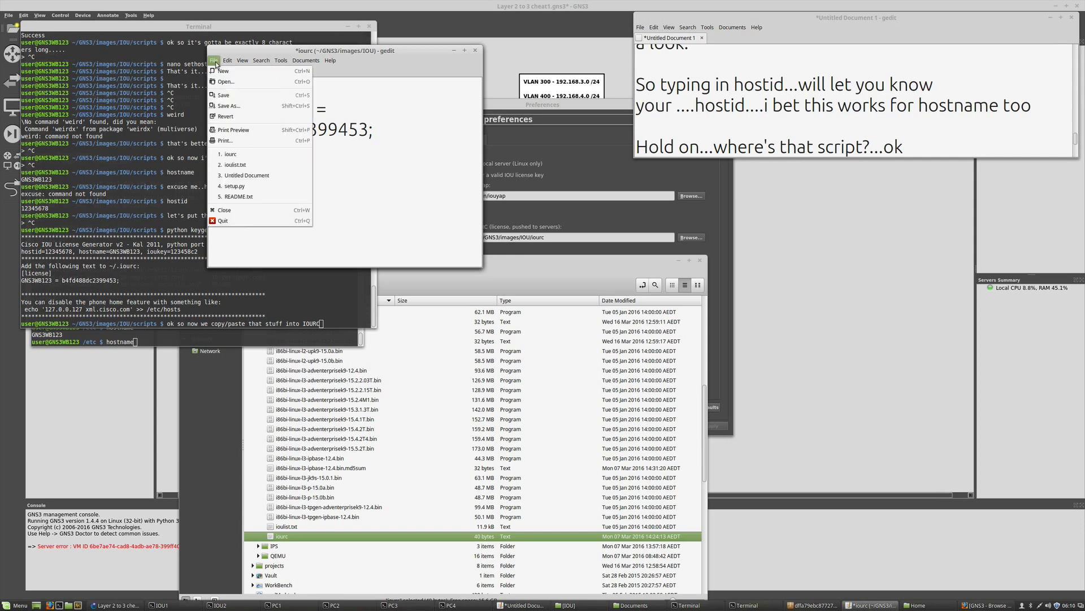
left_click(225, 97)
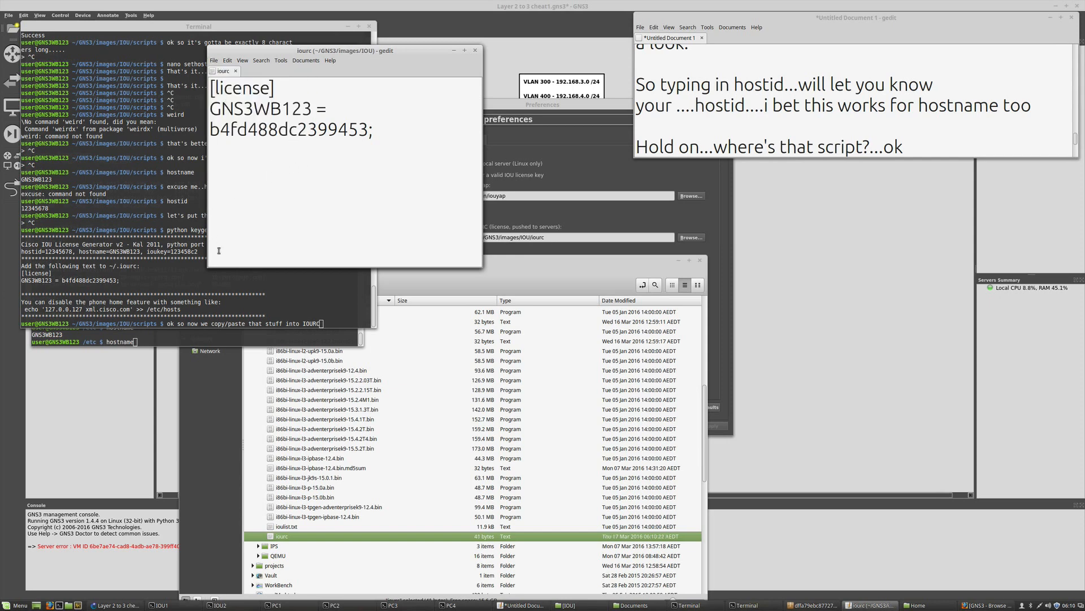
Return to the untitled note and duplicate the line "Hold on...where's that script?...ok" below itself after a blank line.
left_click(220, 289)
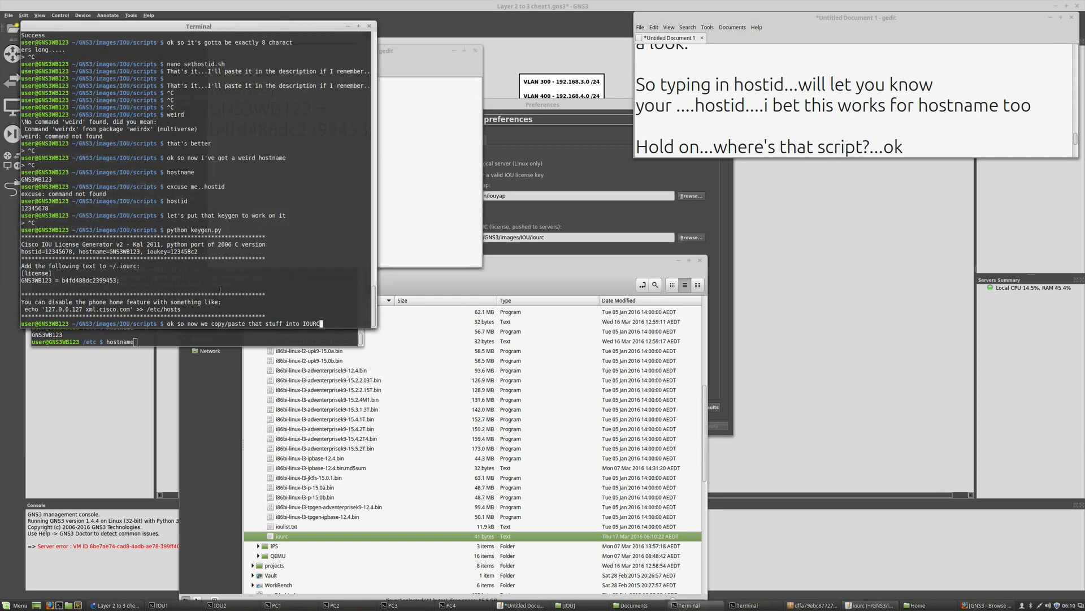
left_click(531, 284)
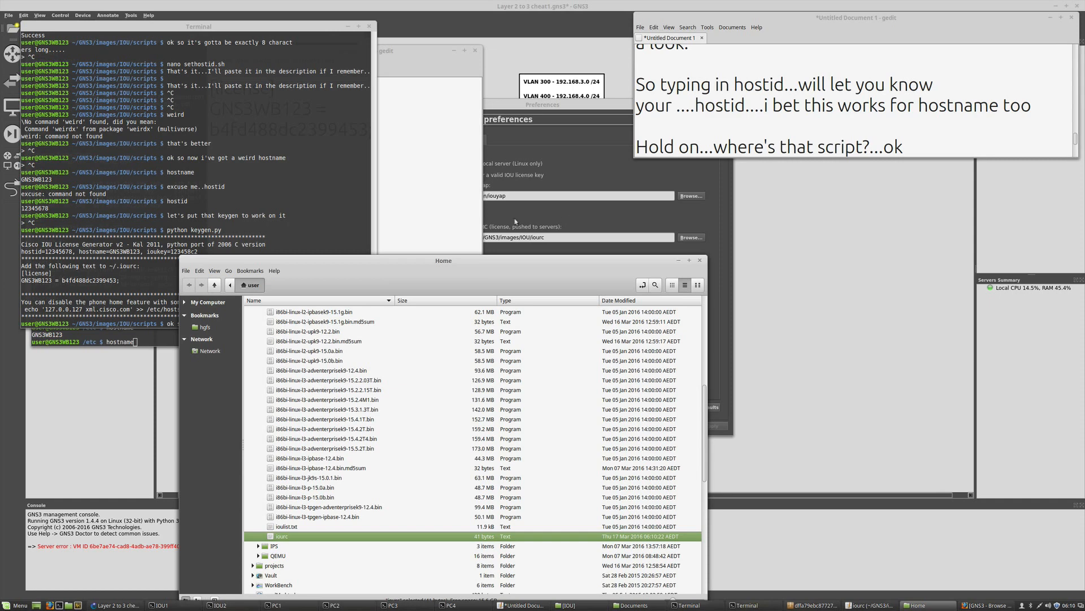
left_click(836, 141)
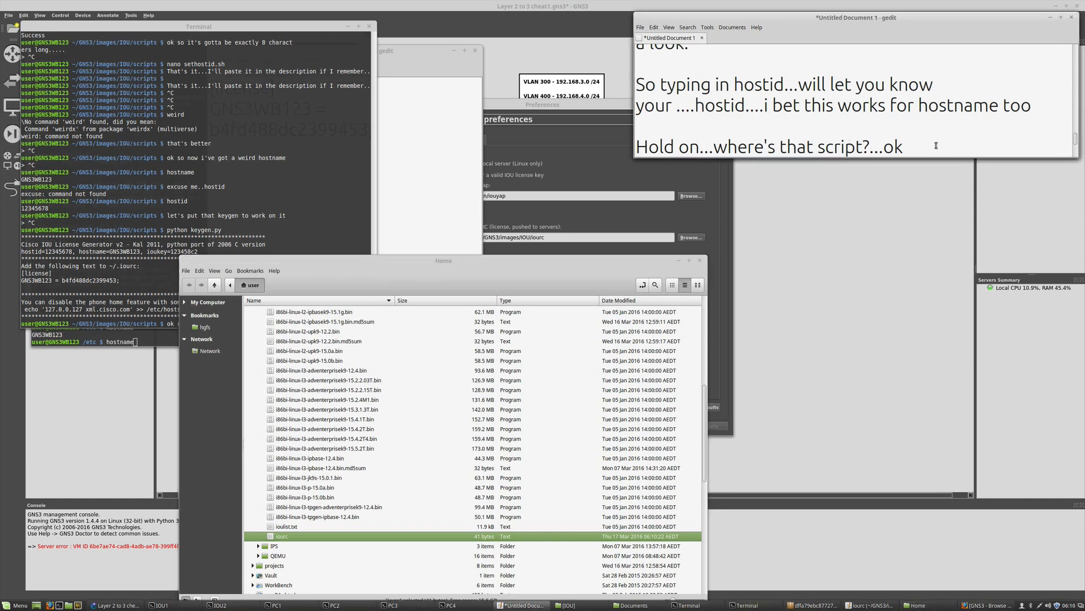
left_click_drag(907, 145, 623, 48)
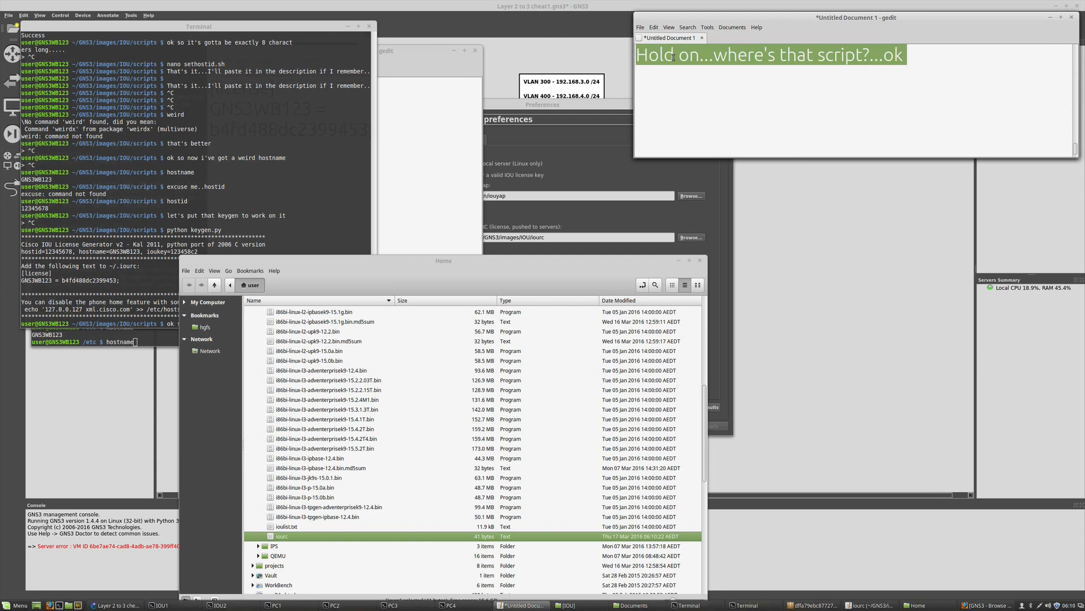
key("ctrl+c")
key("End")
key("Return")
key("Return")
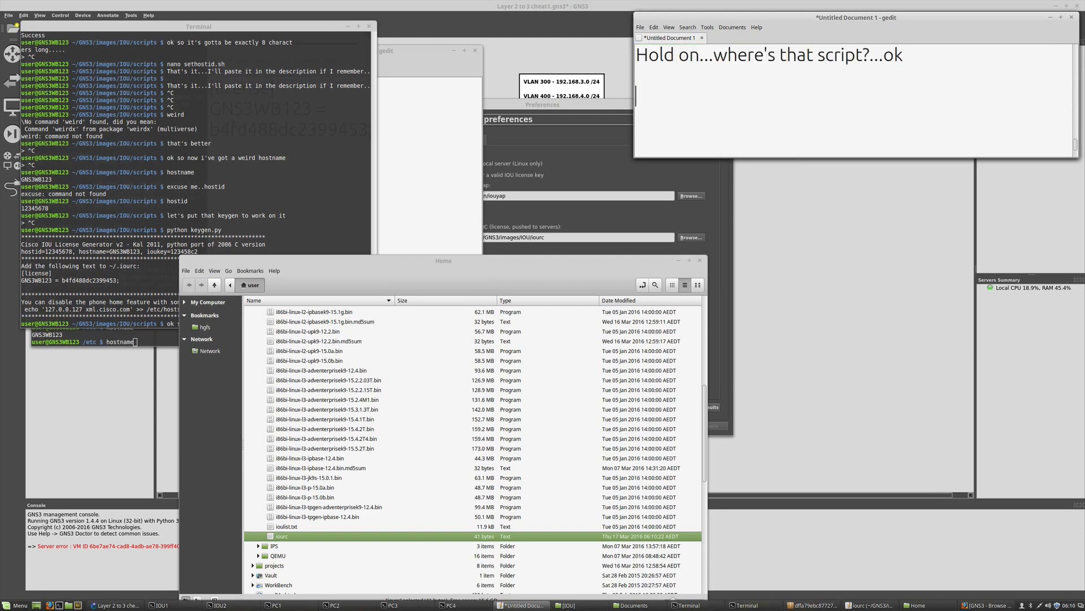
key("ctrl+v")
Replace the word "script" with "keygen" in the duplicated line of the note.
key("Left")
key("Left")
key("Left")
key("Left")
key("Left")
key("Left")
key("Left")
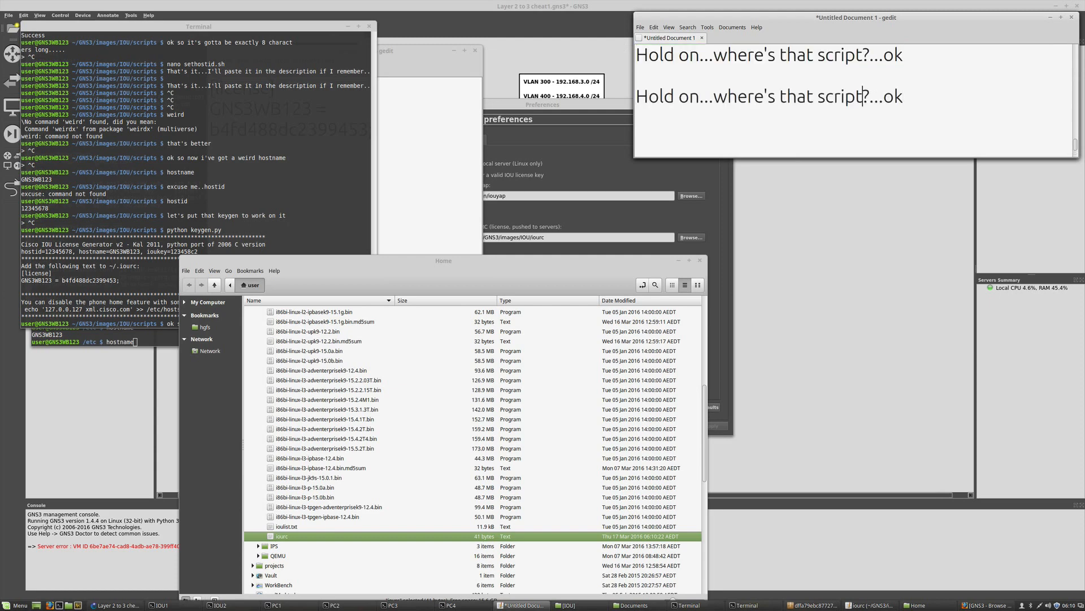
key("BackSpace")
key("BackSpace")
key("BackSpace")
key("BackSpace")
key("BackSpace")
key("BackSpace")
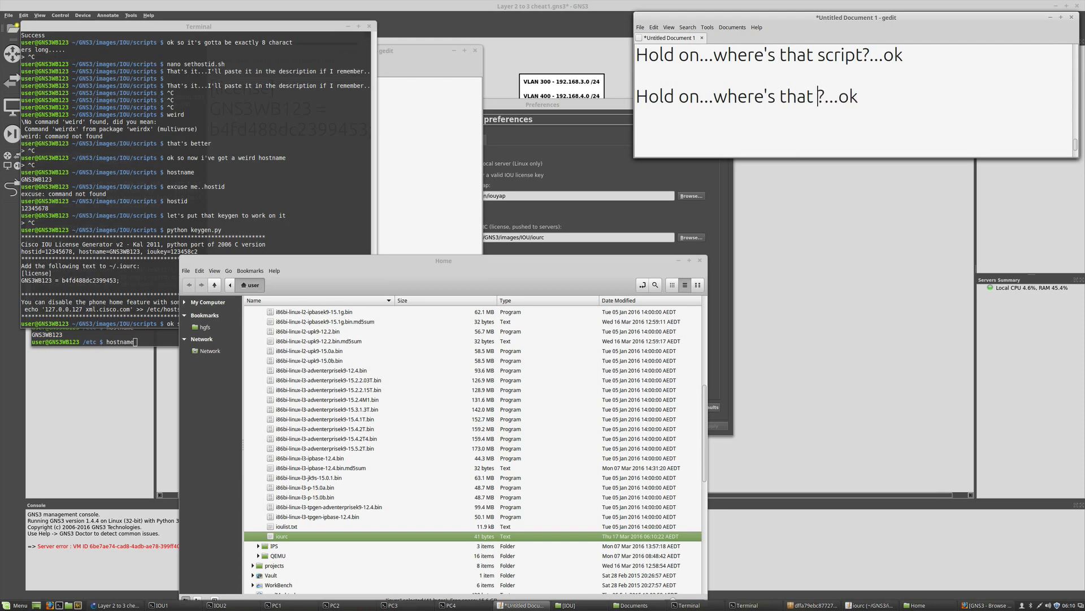
type("keygen")
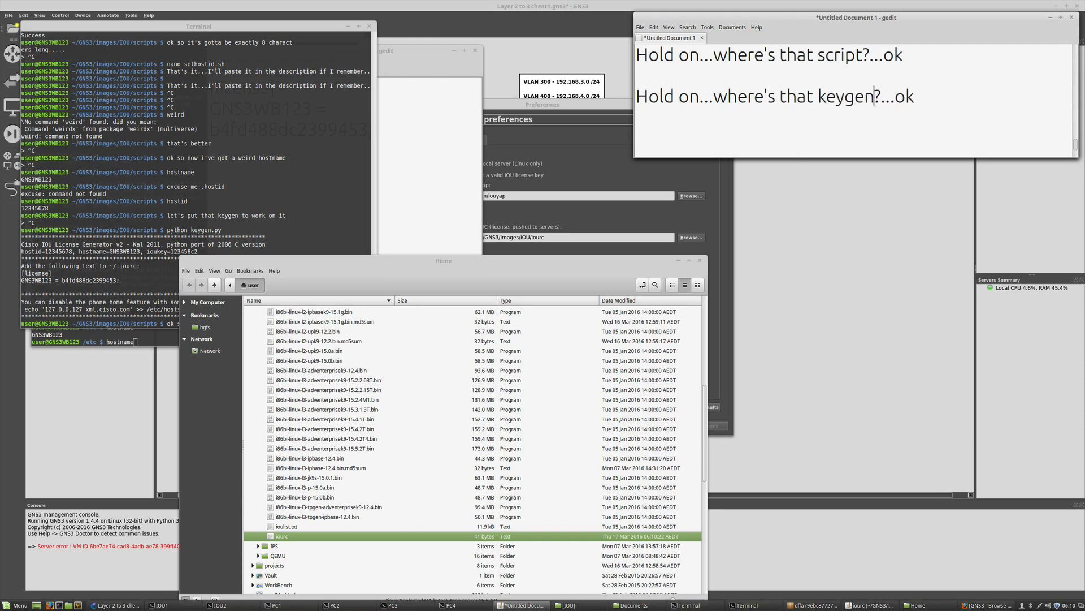
Insert " script...I'll add a link in the description" after "keygen" in the second "Hold on..." line of the note.
type(" script")
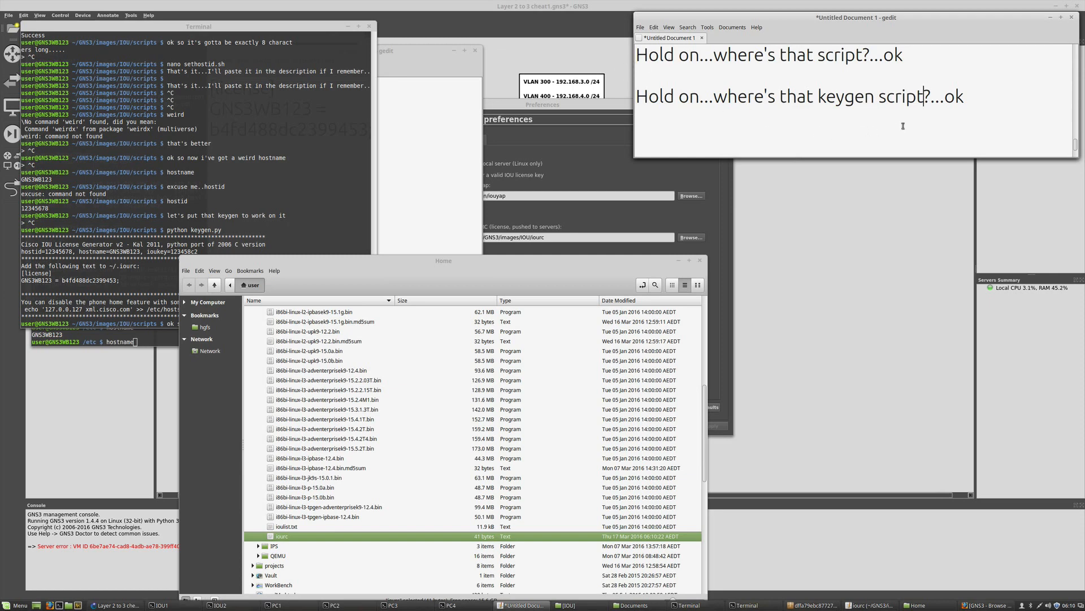
type("...I'l")
type("l ")
type("add a")
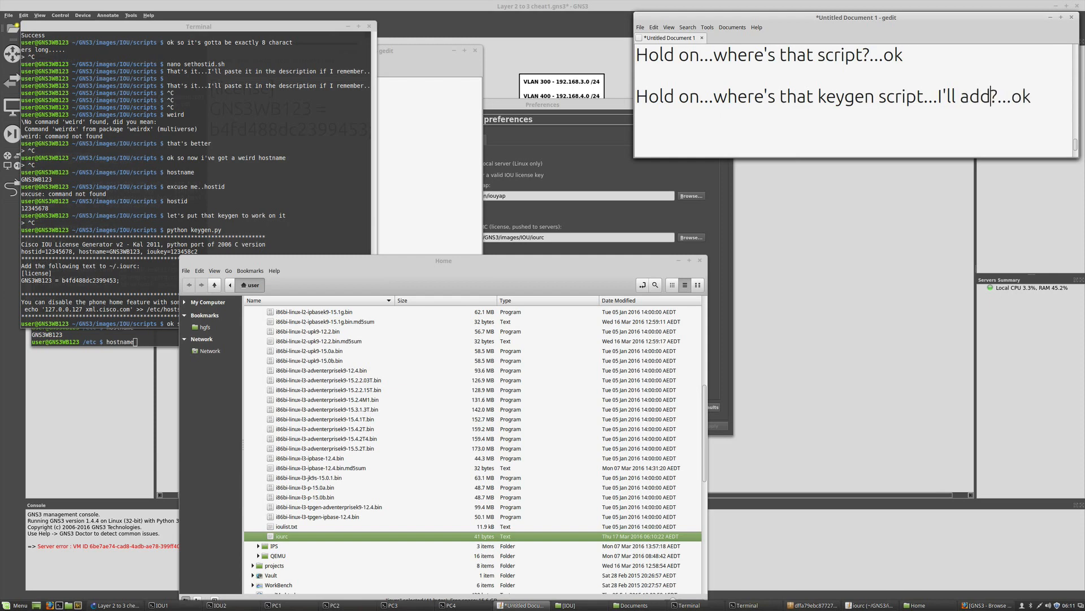
type(" link in the")
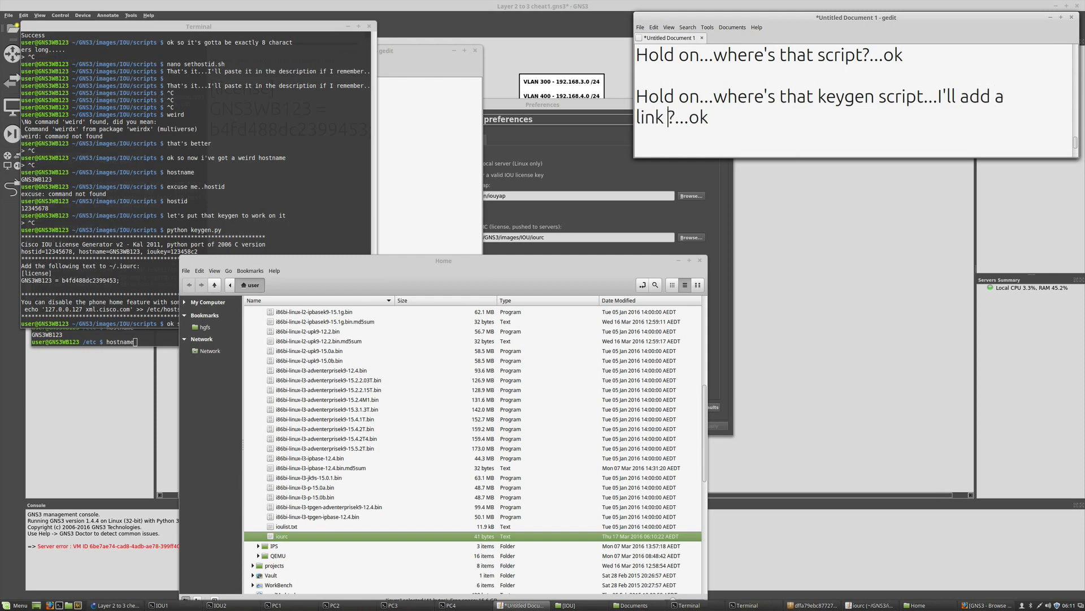
type(" descrip")
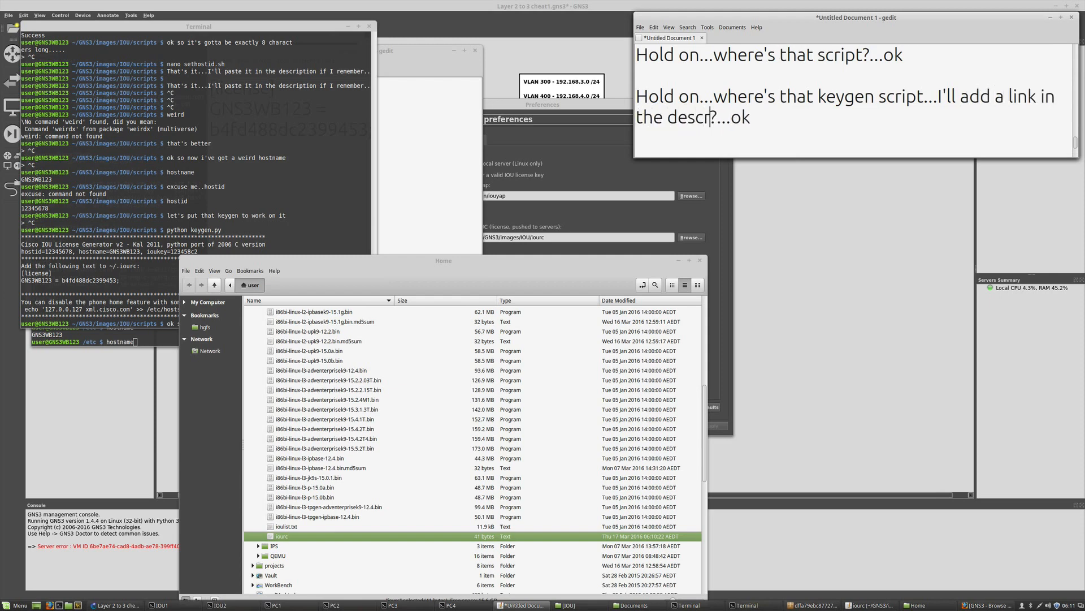
type("tion")
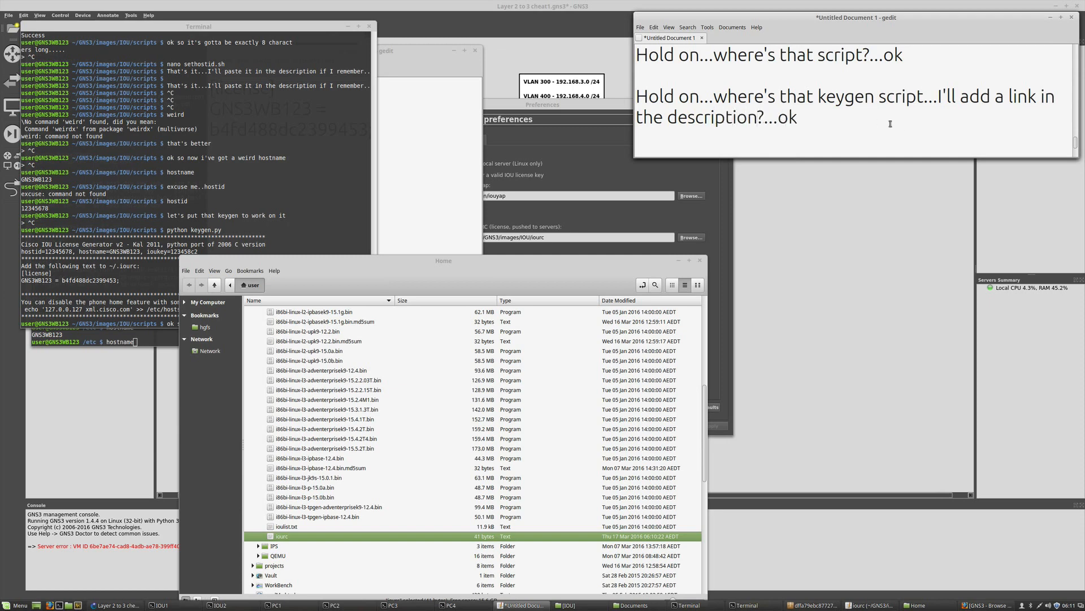
Switch to GNS3, accept the open preferences, and start a new i86bi-linux-l2-adventerprisek9-15.2c device placed beside the existing topology.
left_click(578, 168)
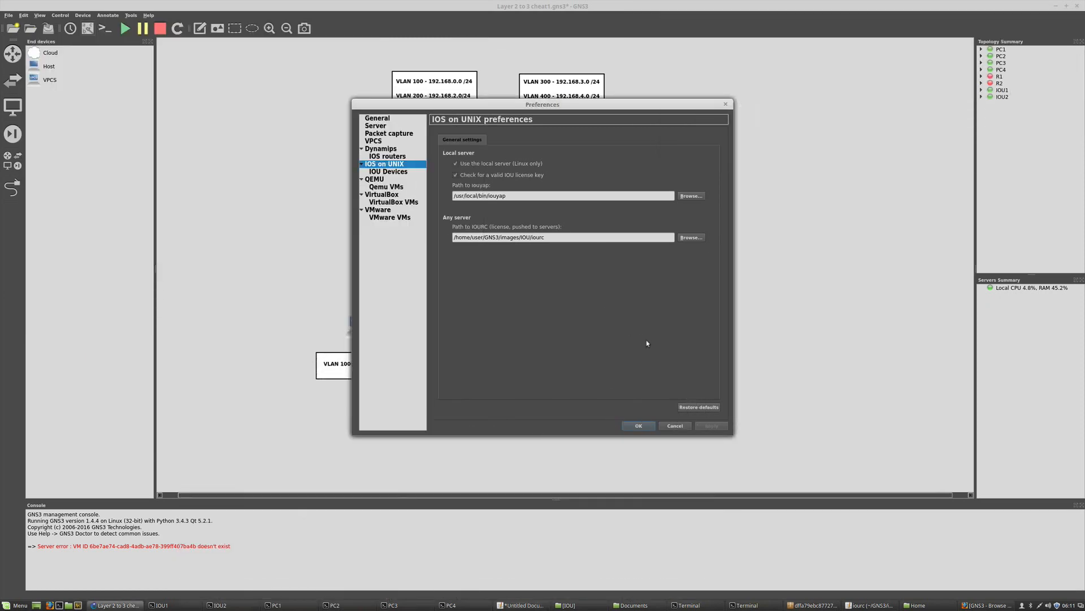
left_click(639, 426)
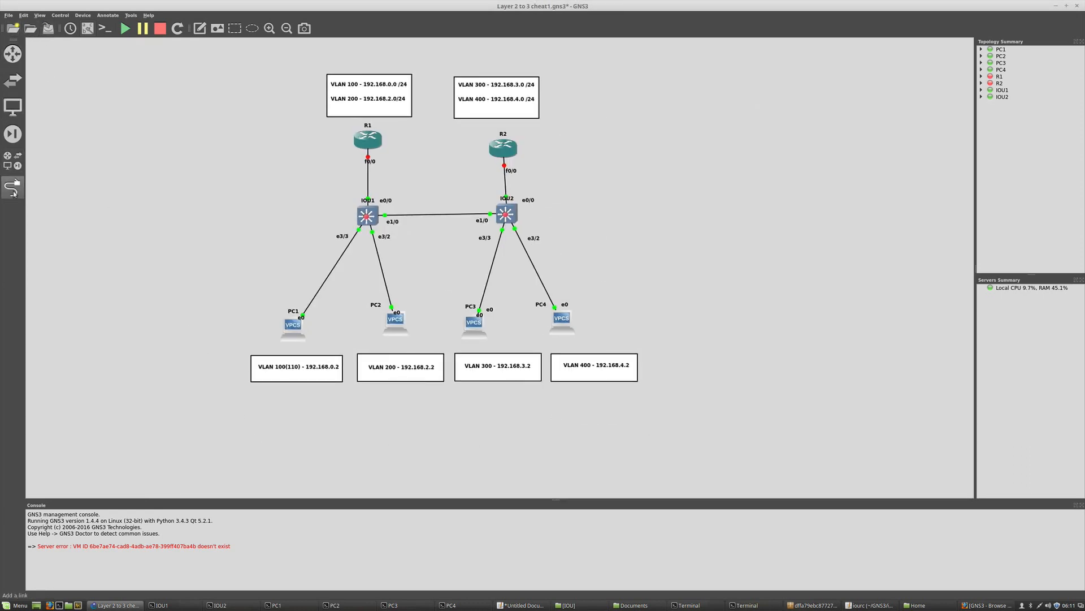
left_click(17, 164)
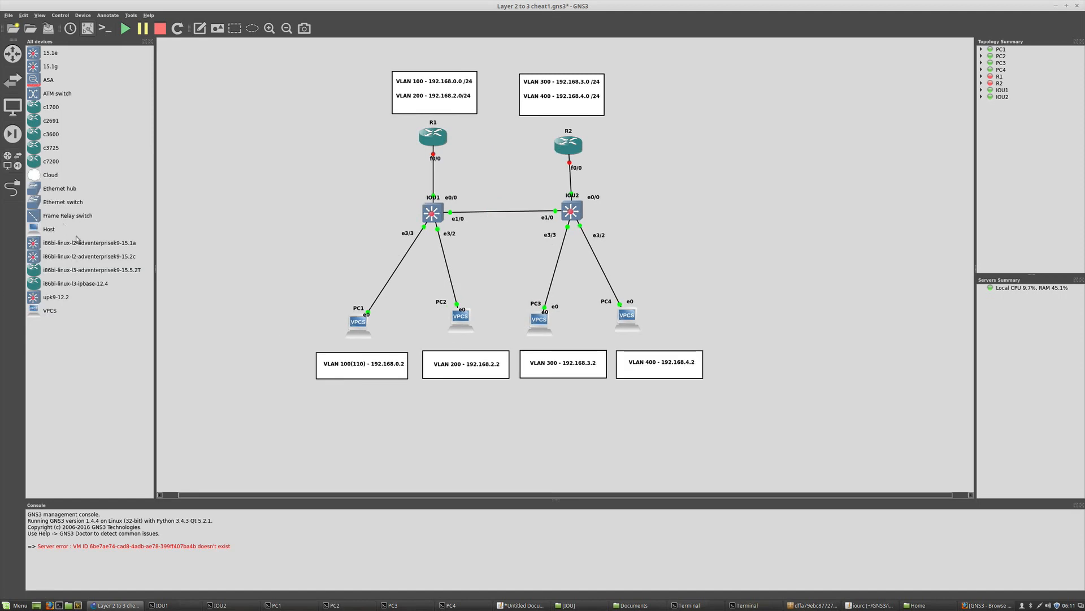
left_click_drag(89, 261, 208, 220)
right_click(207, 219)
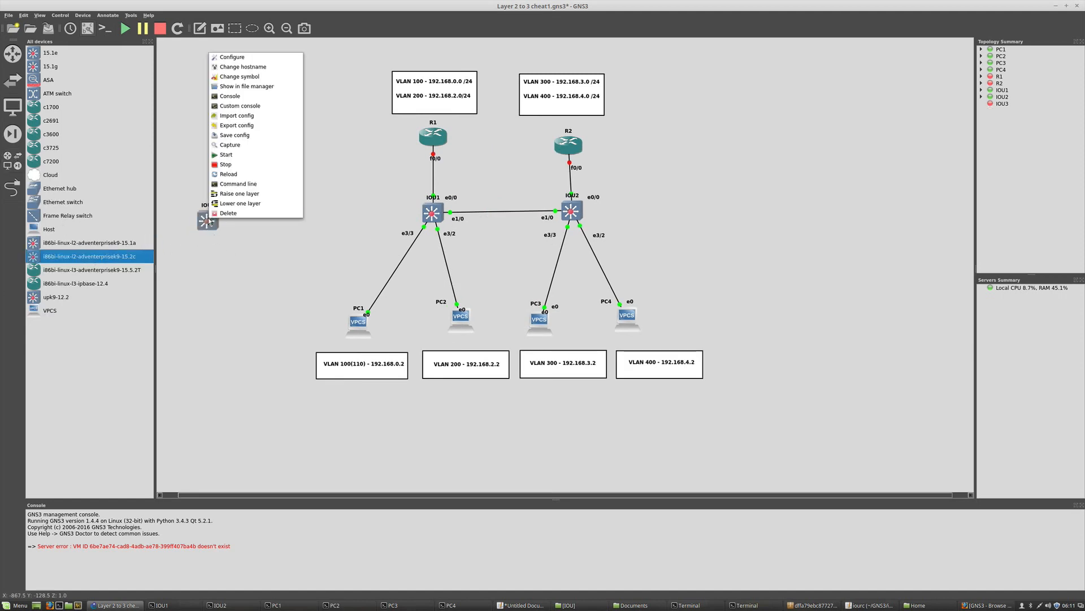
left_click(234, 156)
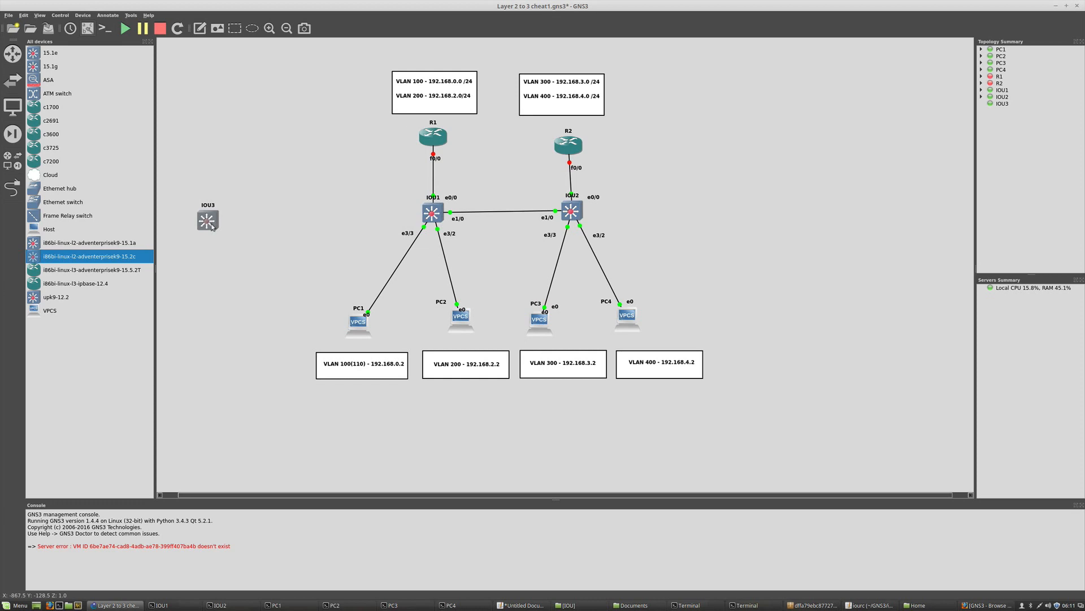
mouse_move(212, 227)
Return to the untitled gedit note and add "Looks like it's still working....enjoy...so" below the keygen line after a blank line.
mouse_move(510, 592)
left_click(516, 606)
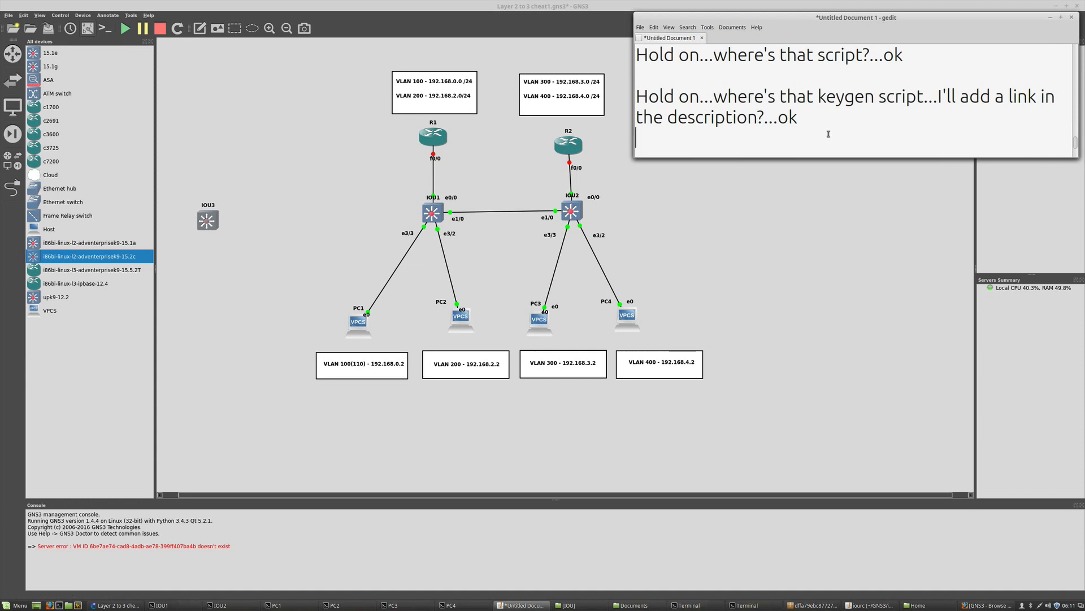
key("Return")
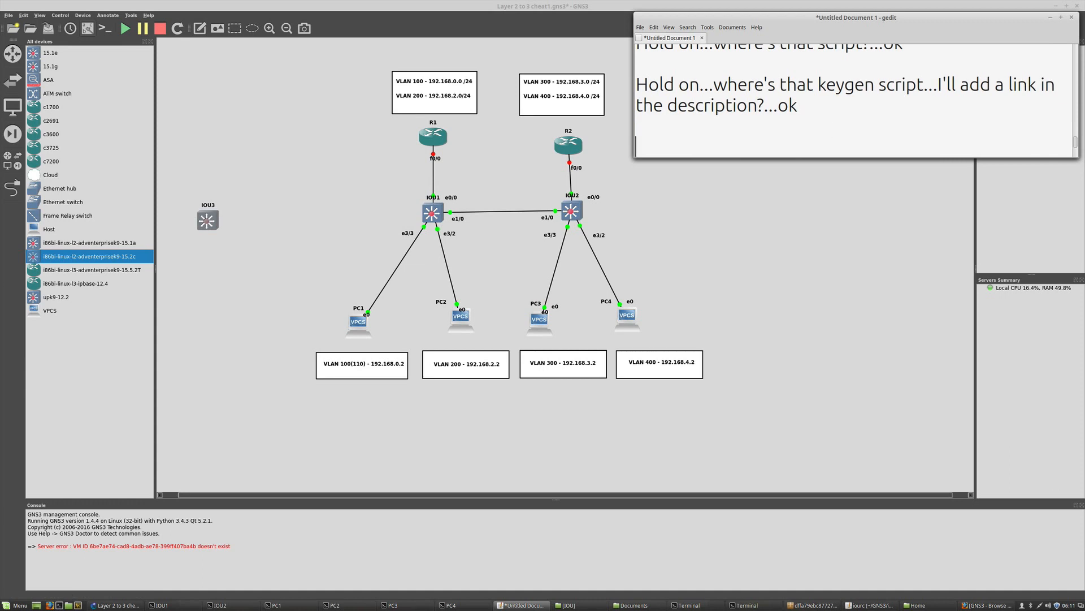
type("Looks like it's st")
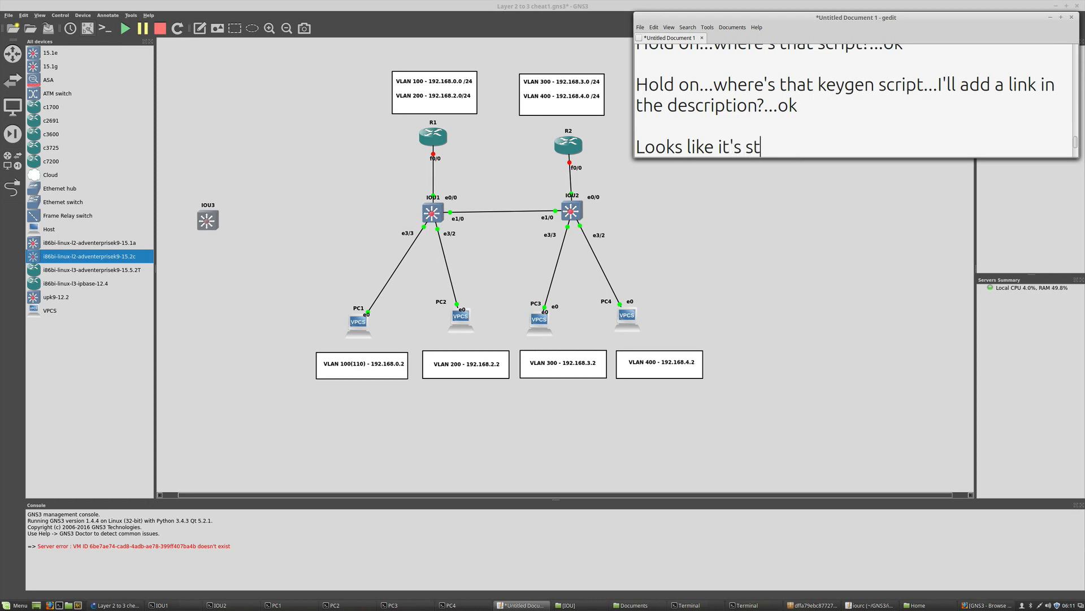
type("ill working")
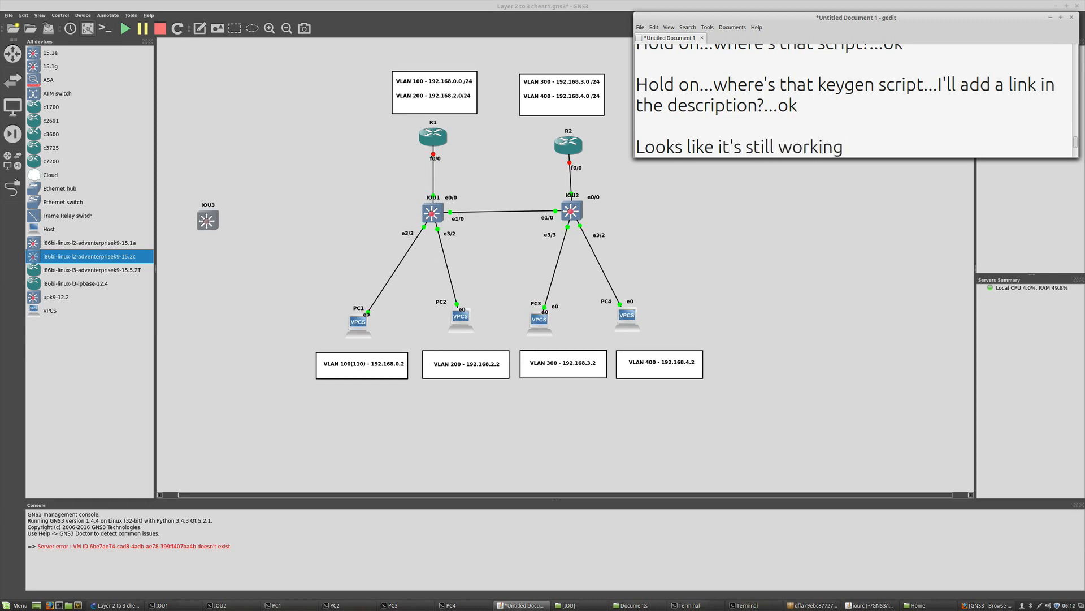
type("....")
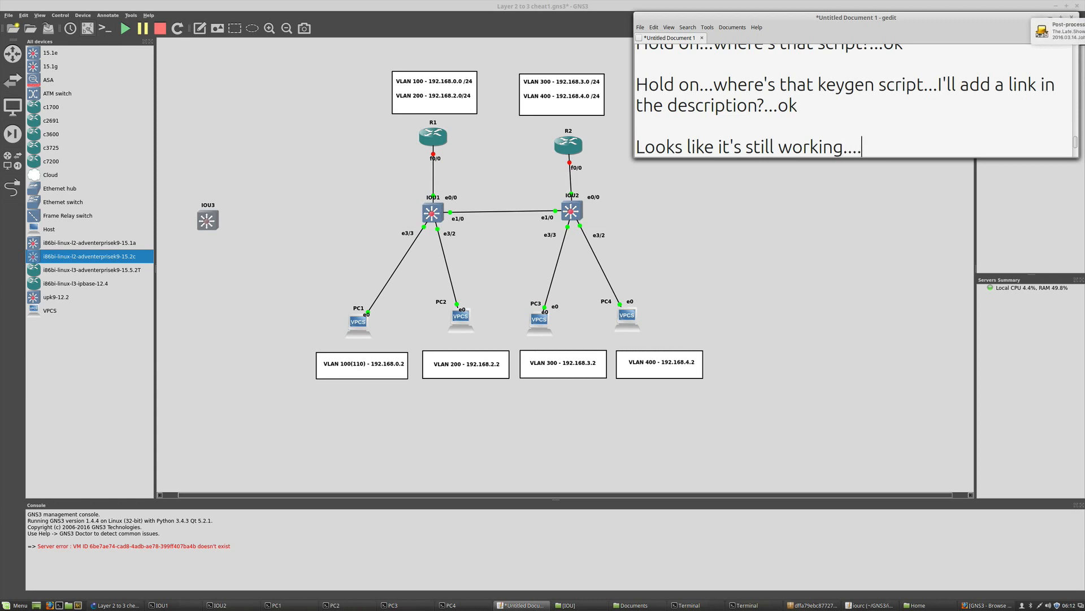
type("enjo")
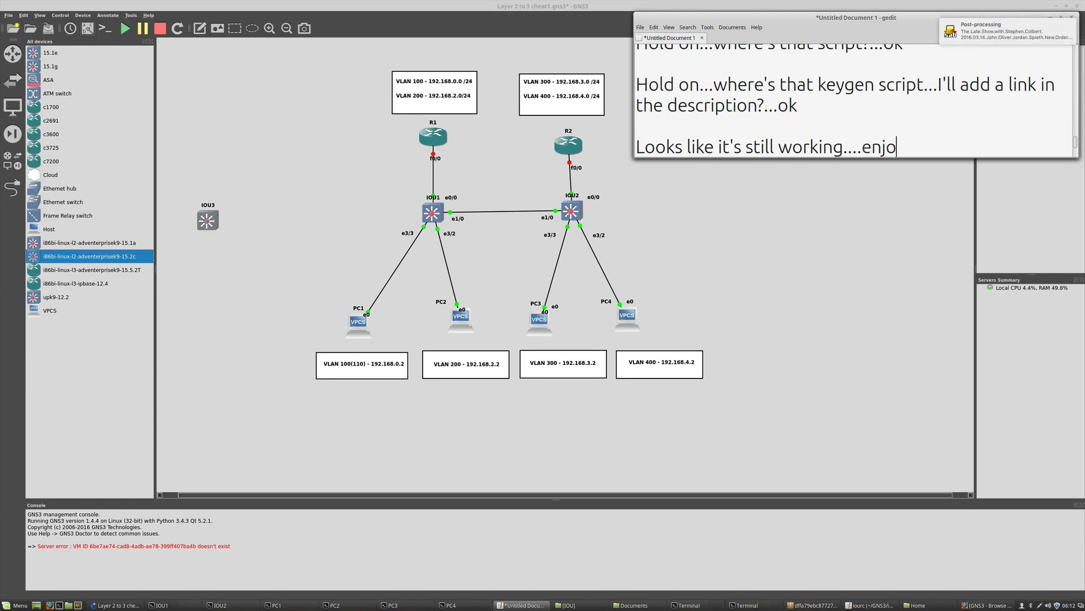
type("y...so")
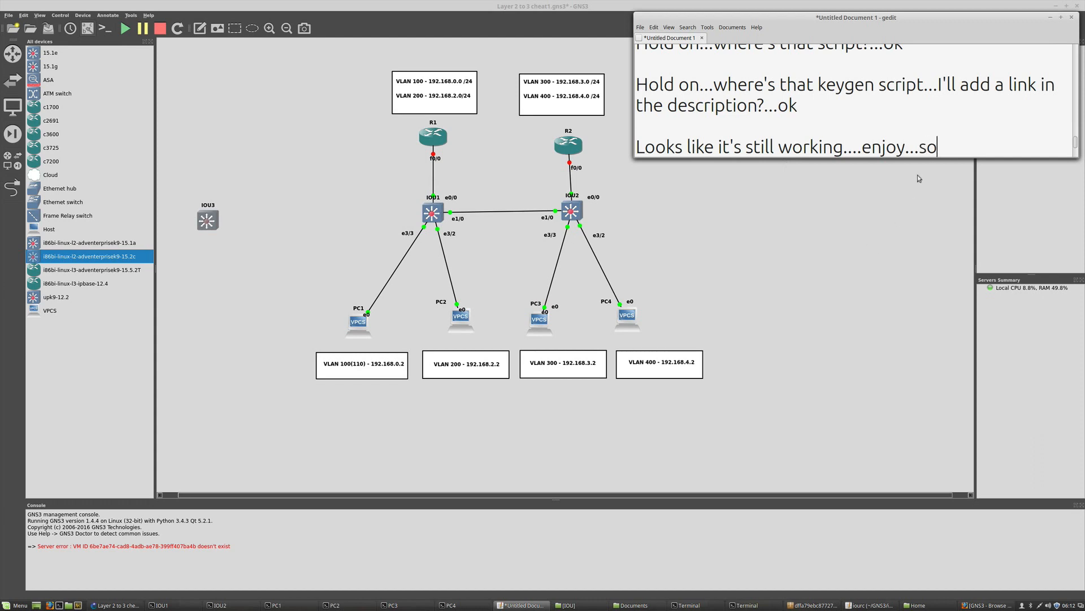
Continue the note's last line with "to recap...you can either change your hostname to match the IOURC".
type("to recap...")
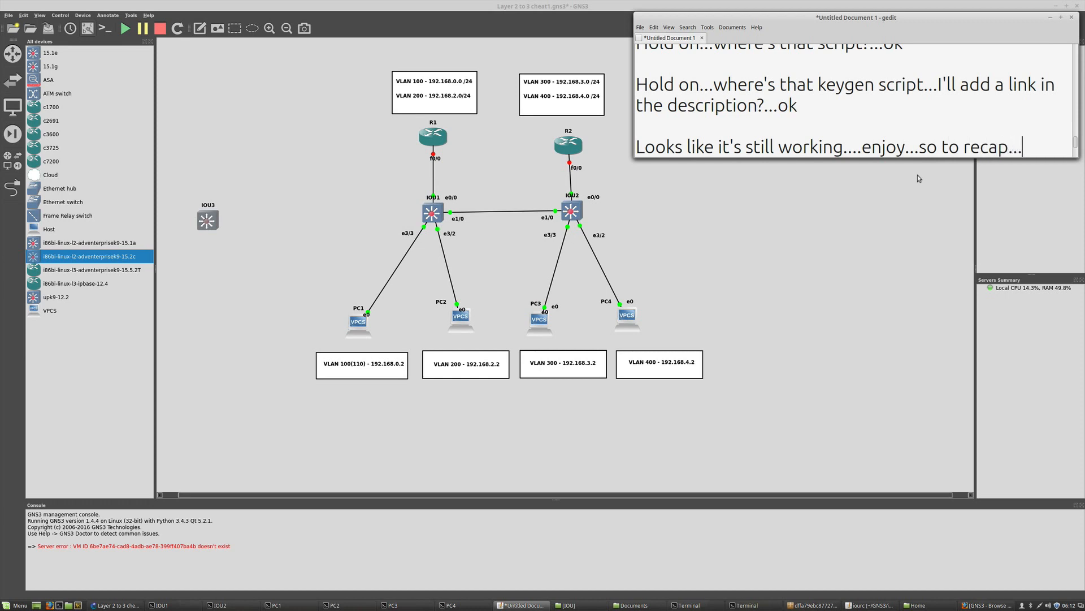
type("you can eit")
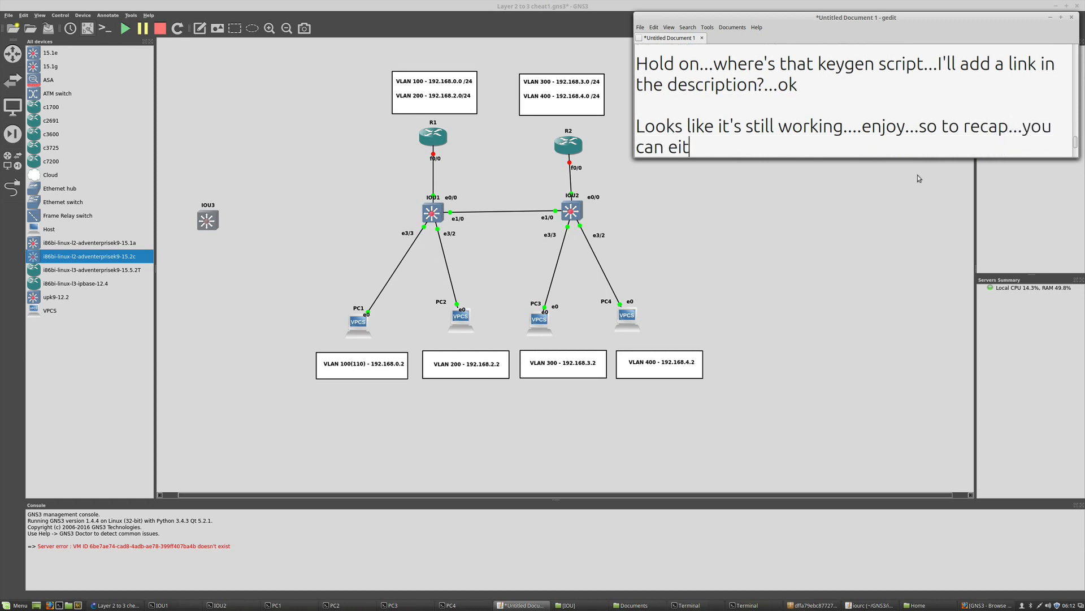
type("her change")
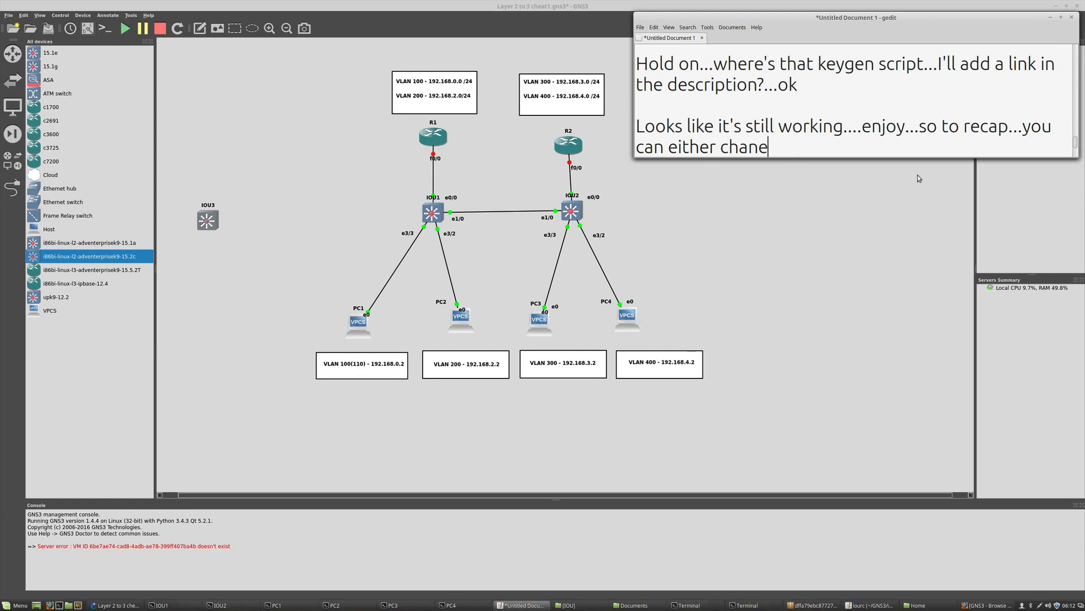
key("BackSpace")
type("ge your hostname to ")
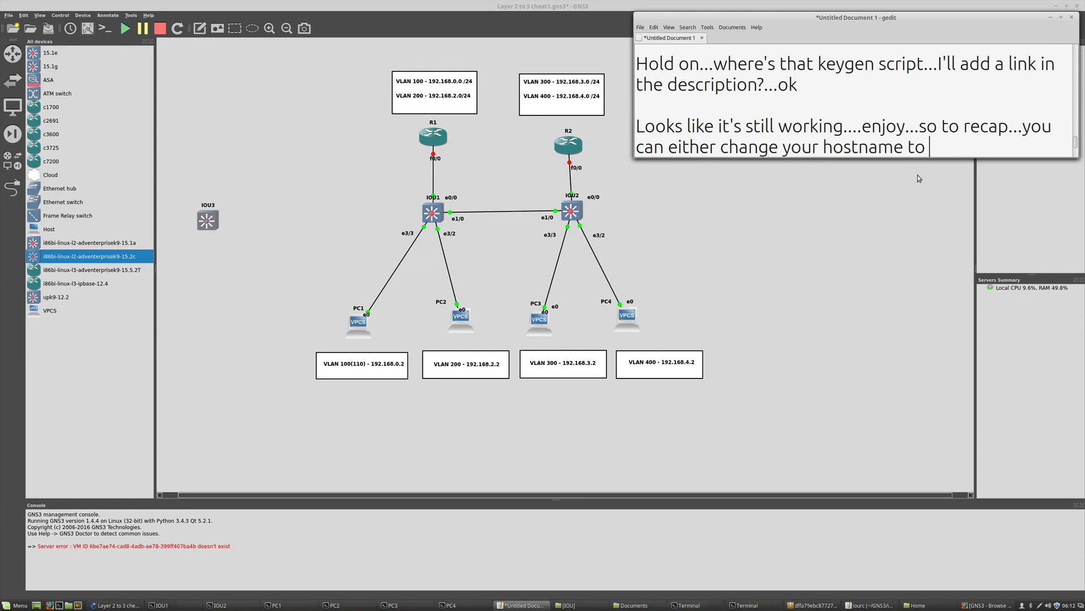
type("match the ")
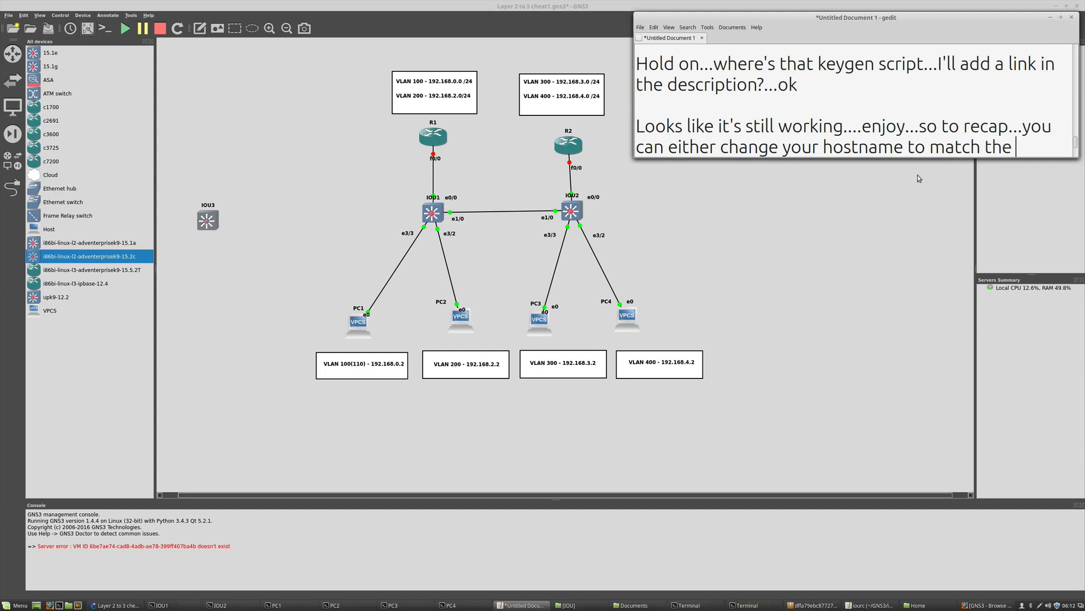
type("IOURC ")
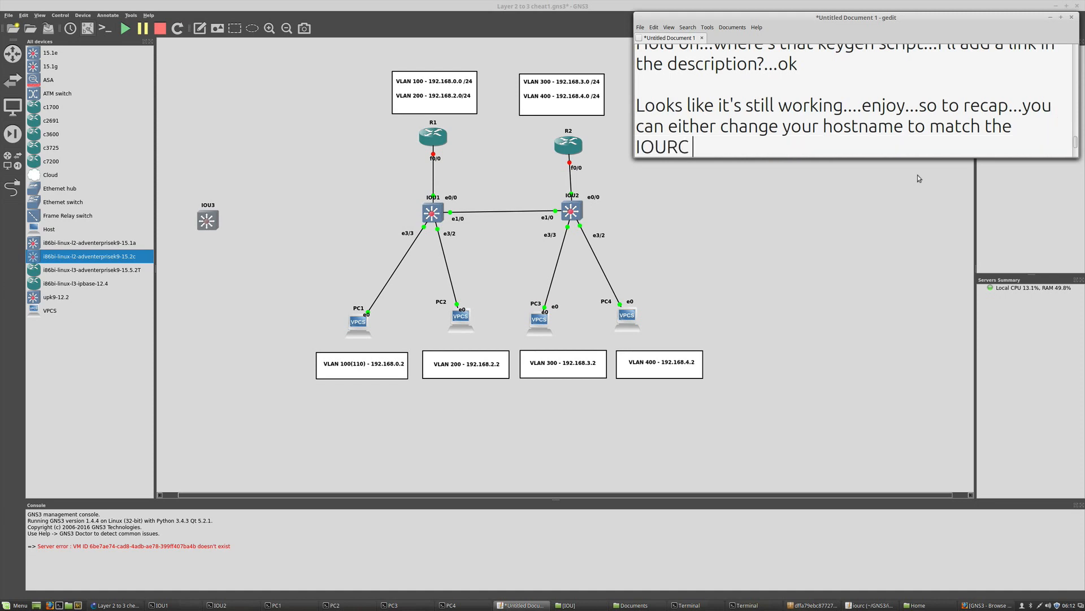
Extend the recap sentence in the note with "file or create your own key".
type("fi")
type("or crea")
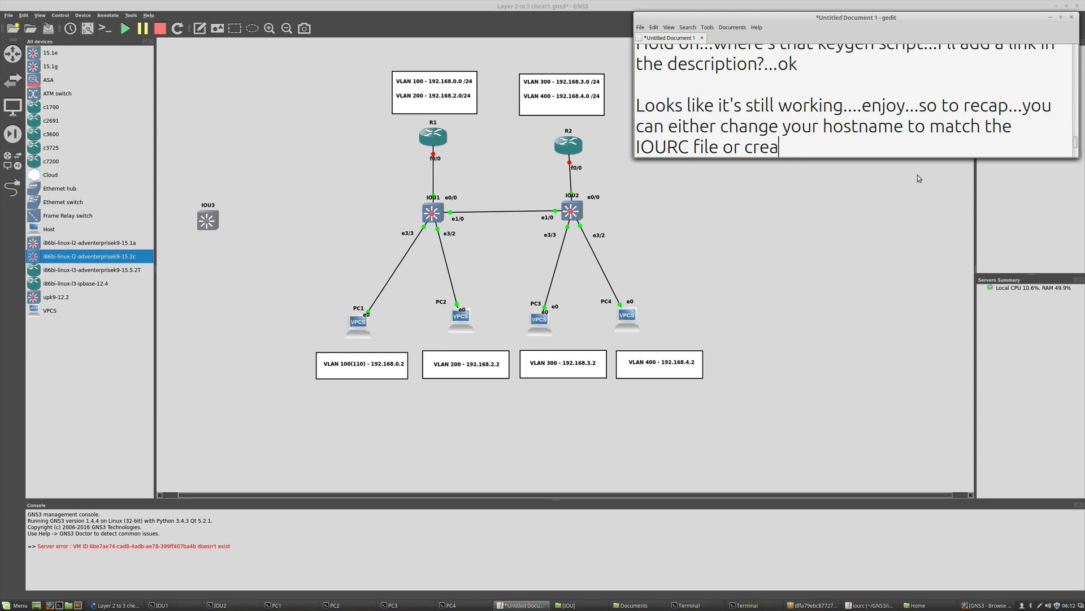
type("te your wo")
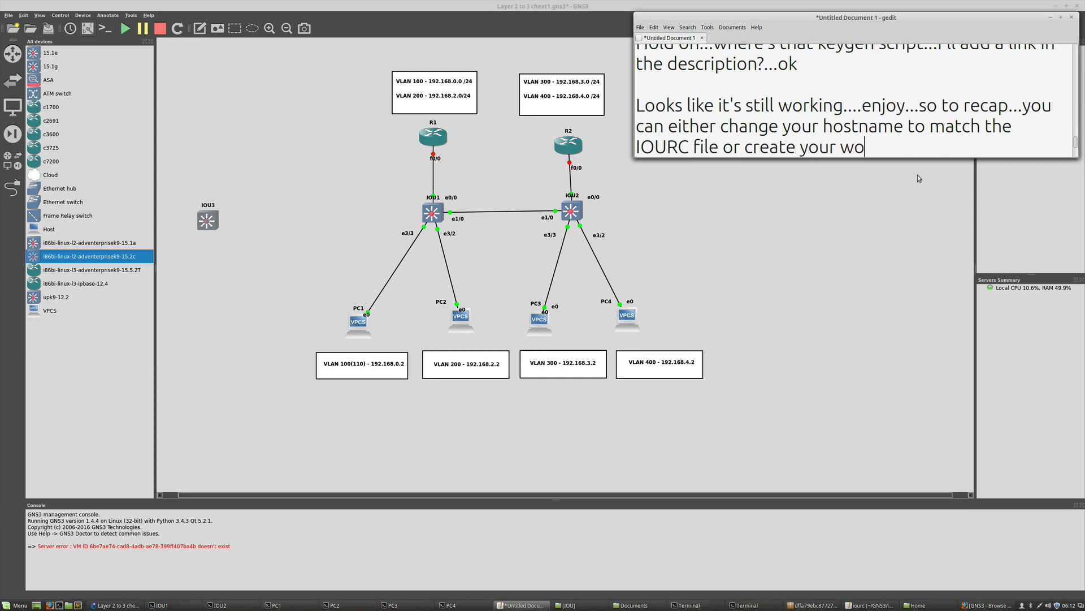
key("BackSpace")
key("BackSpace")
type("own key")
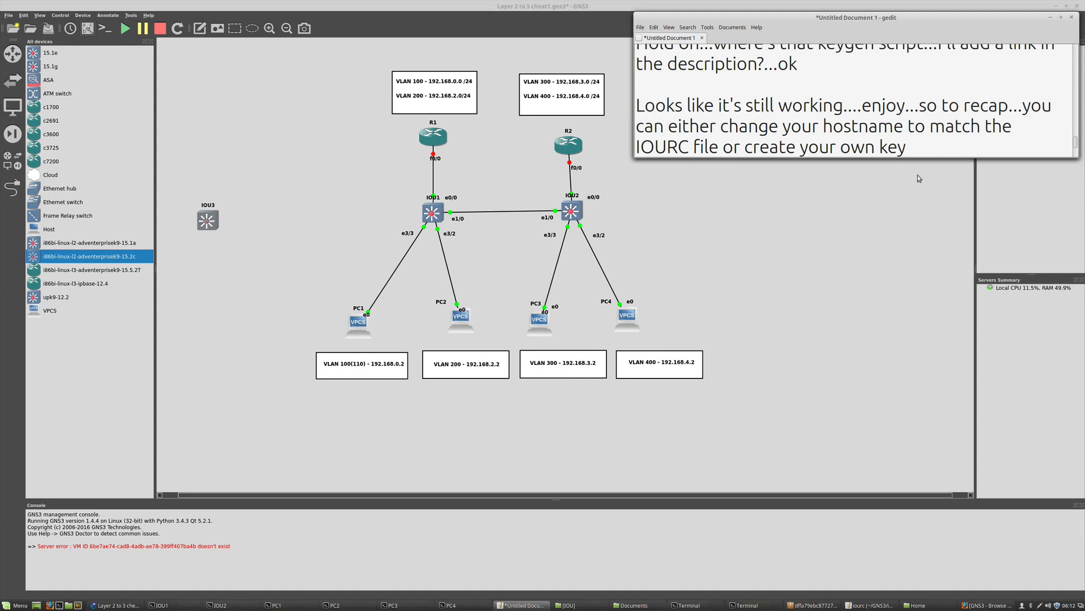